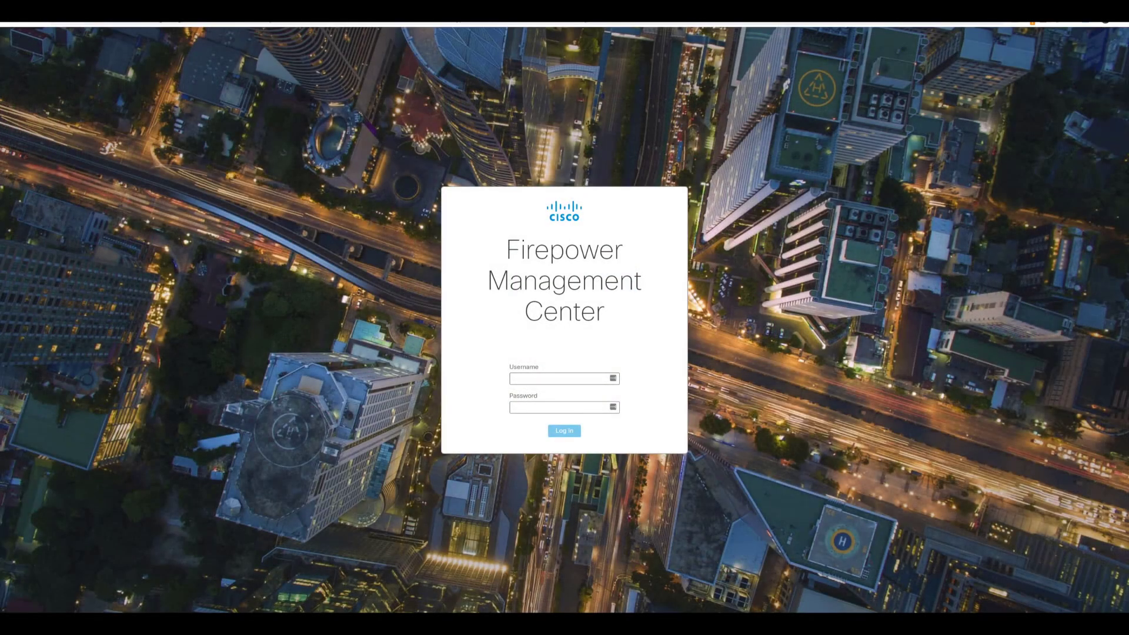
Log in to Firepower Management Center as admin with the account password and decline saving the credentials in LastPass.
{"action": "left_click", "coordinate": [559, 378]}
{"action": "type", "text": "admin"}
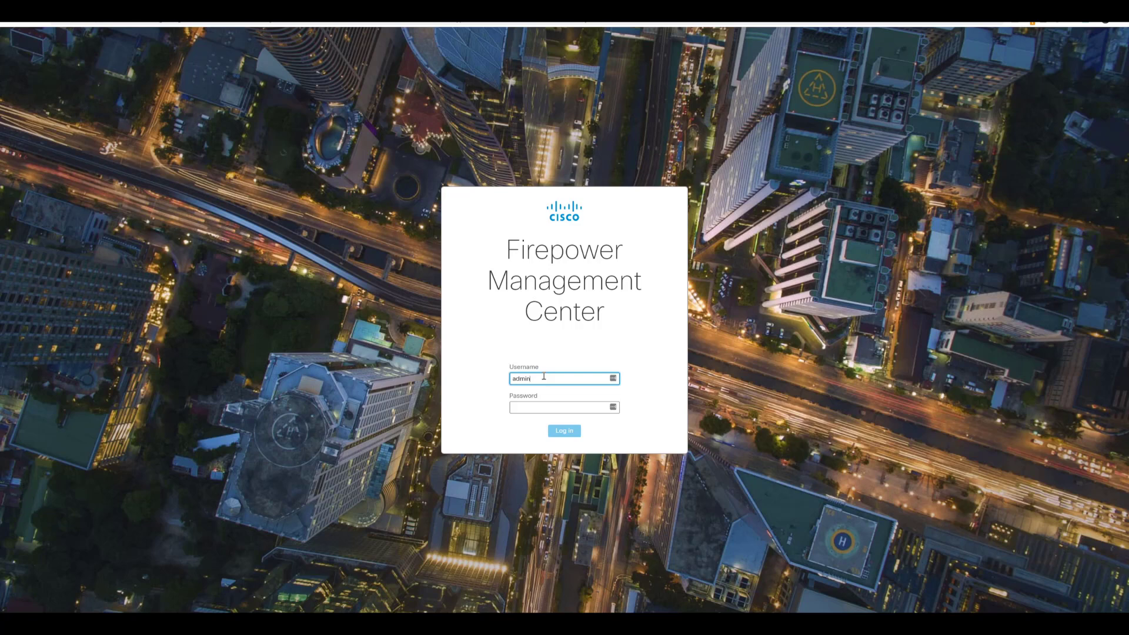
{"action": "key", "text": "Tab"}
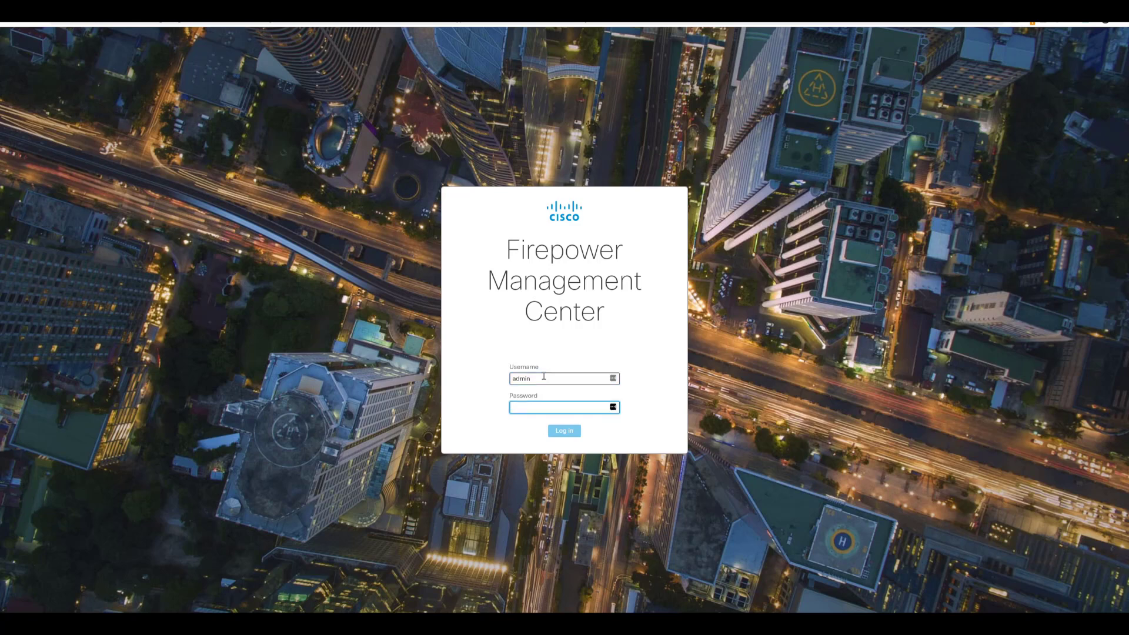
{"action": "type", "text": "•"}
{"action": "key", "text": "BackSpace"}
{"action": "key", "text": "BackSpace"}
{"action": "key", "text": "BackSpace"}
{"action": "key", "text": "BackSpace"}
{"action": "type", "text": "•"}
{"action": "key", "text": "Return"}
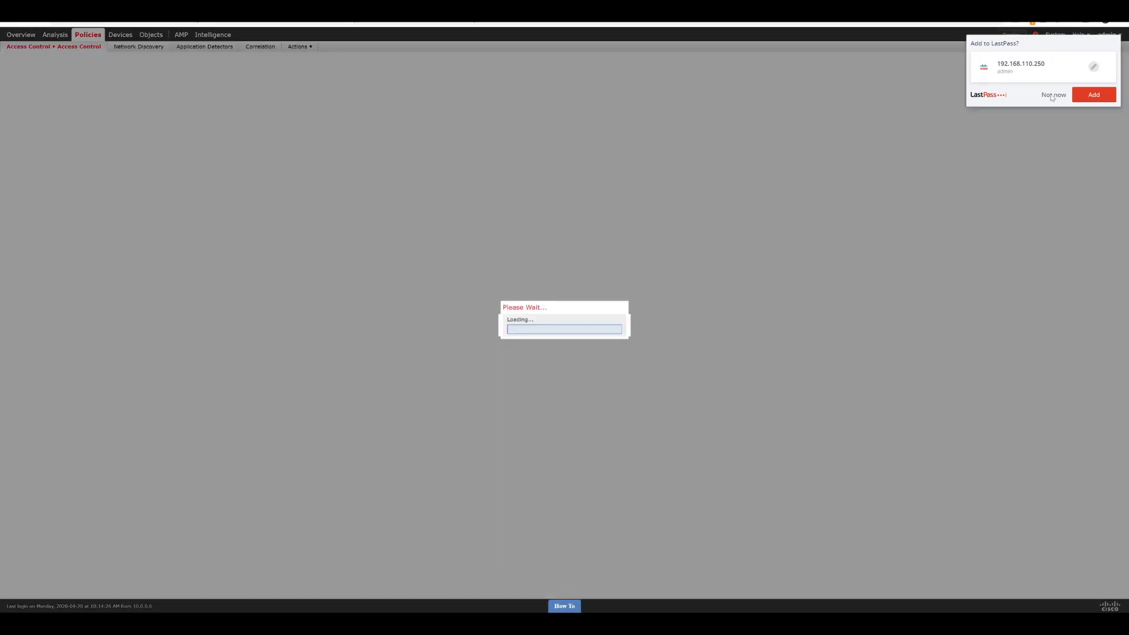
{"action": "left_click", "coordinate": [1052, 96]}
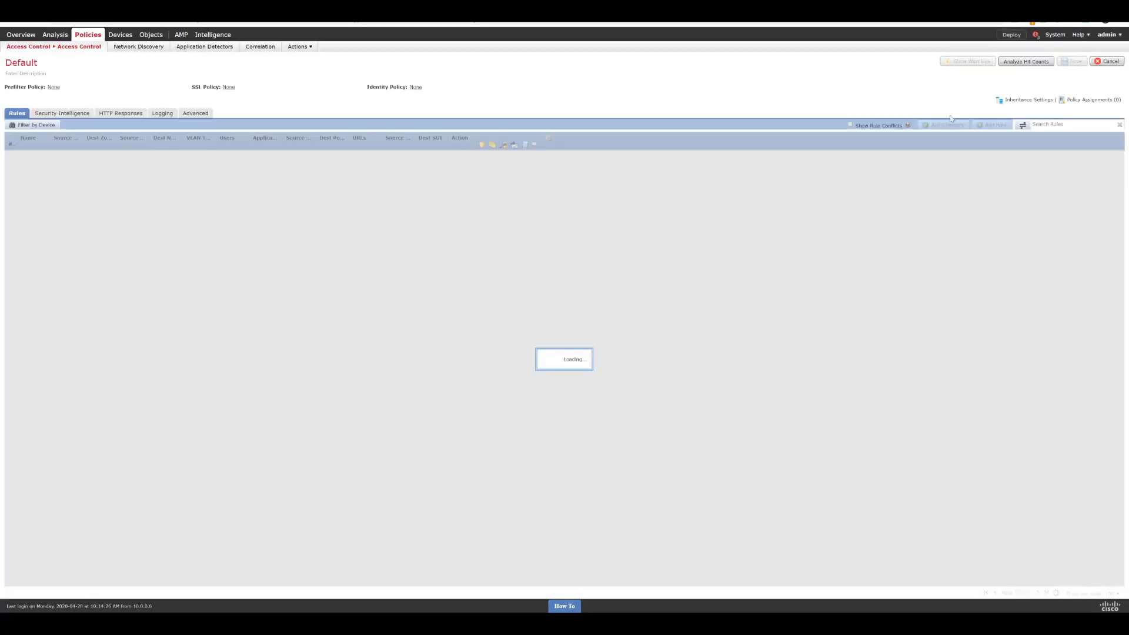
Open the Transparent FW device for editing, widen the interface column and check its routing and interface settings.
{"action": "mouse_move", "coordinate": [121, 35]}
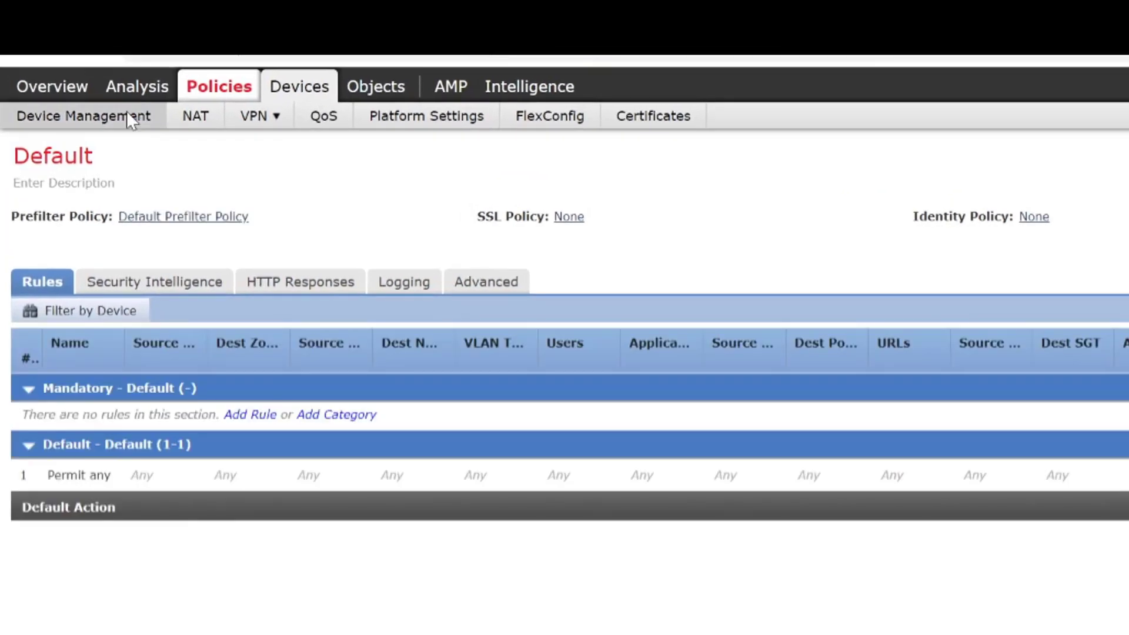
{"action": "left_click", "coordinate": [127, 114]}
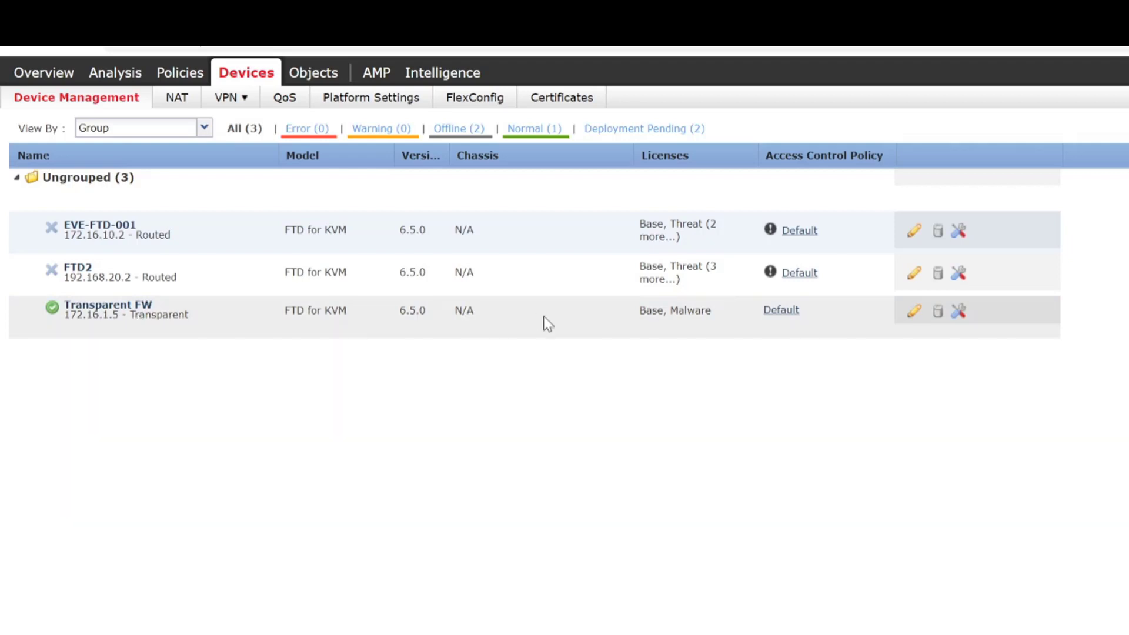
{"action": "left_click", "coordinate": [915, 313]}
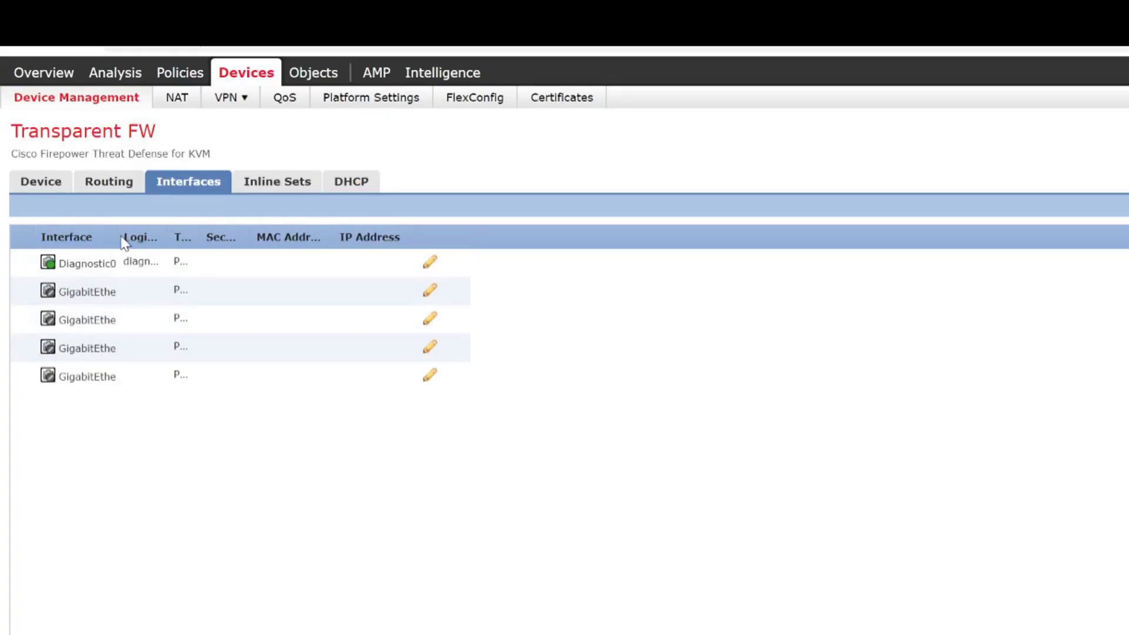
{"action": "left_click_drag", "start_coordinate": [117, 236], "coordinate": [391, 239]}
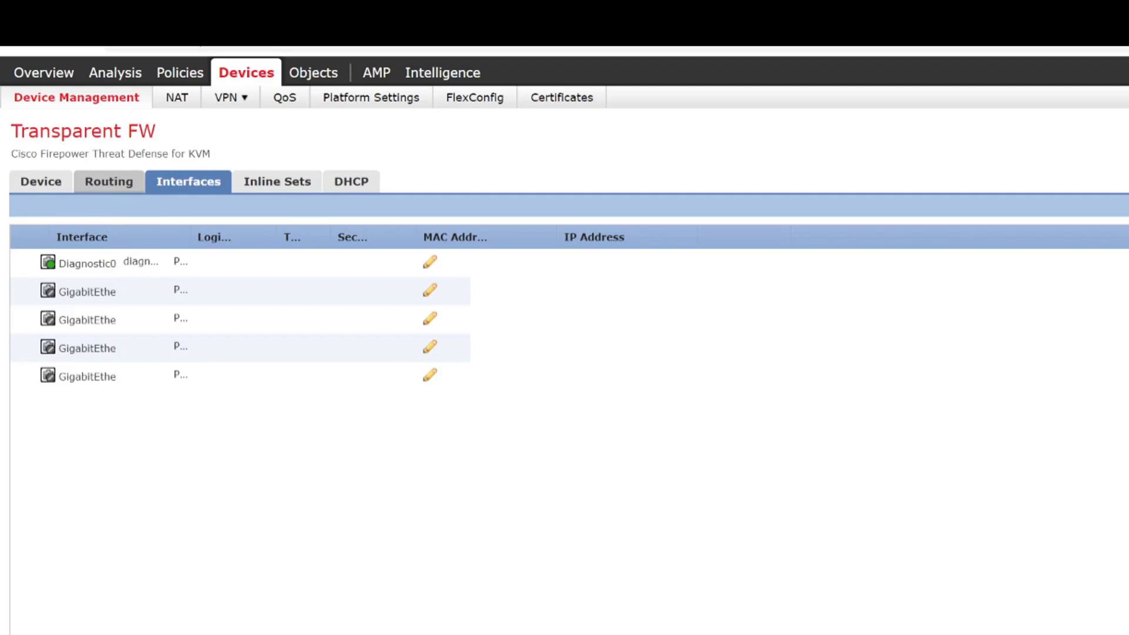
{"action": "left_click", "coordinate": [111, 181]}
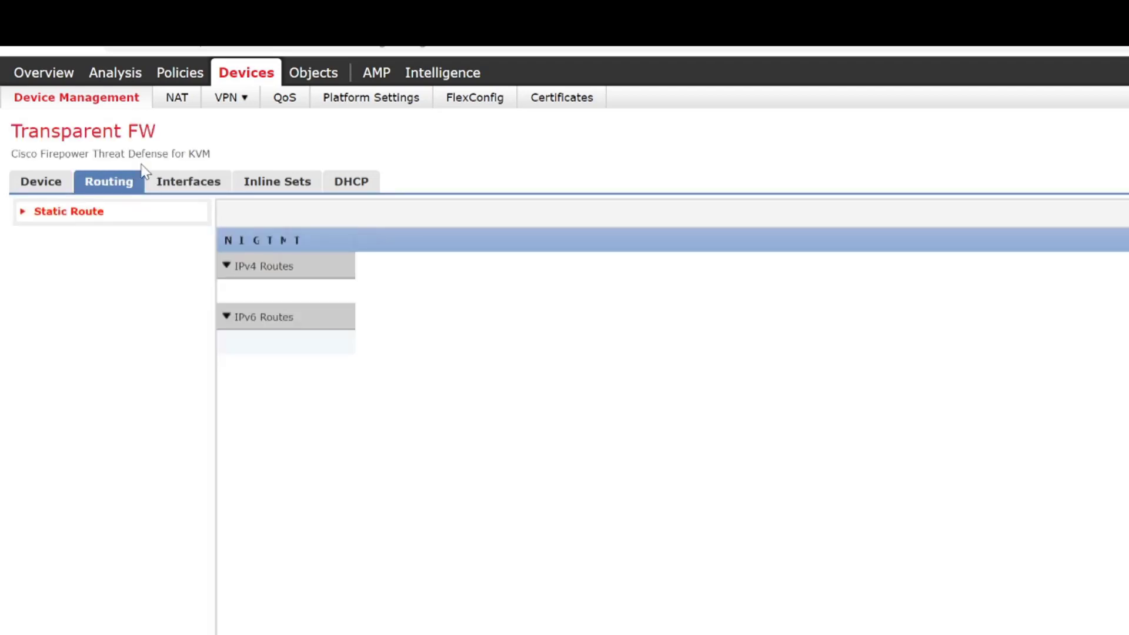
{"action": "left_click", "coordinate": [194, 181]}
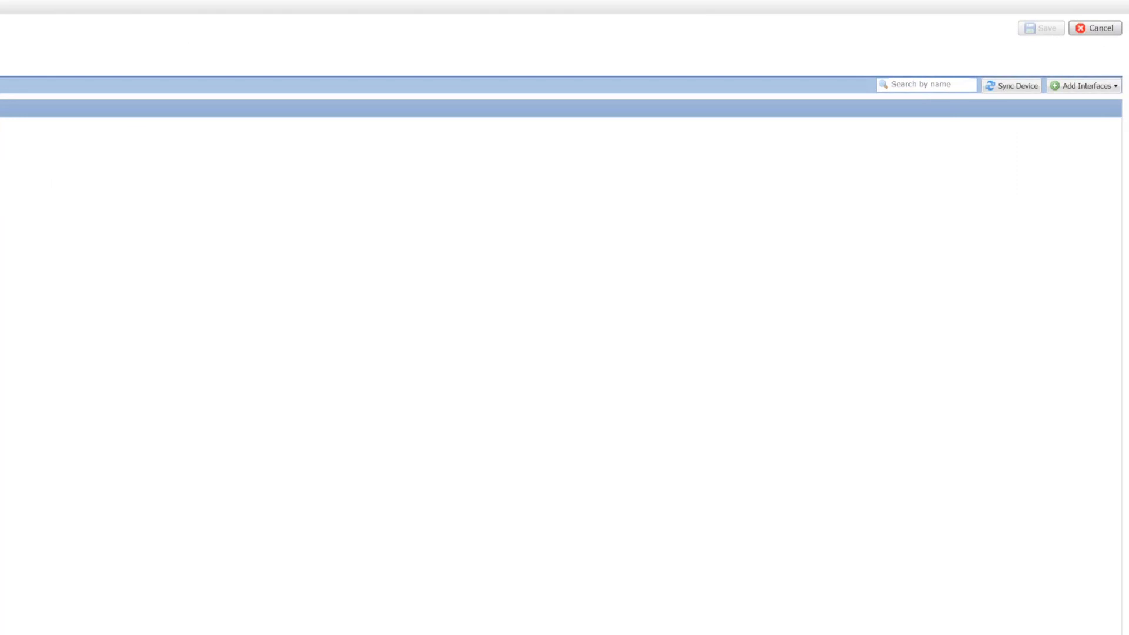
Start a new bridge group interface and look through its interface and IPv4 settings.
{"action": "left_click", "coordinate": [1082, 86]}
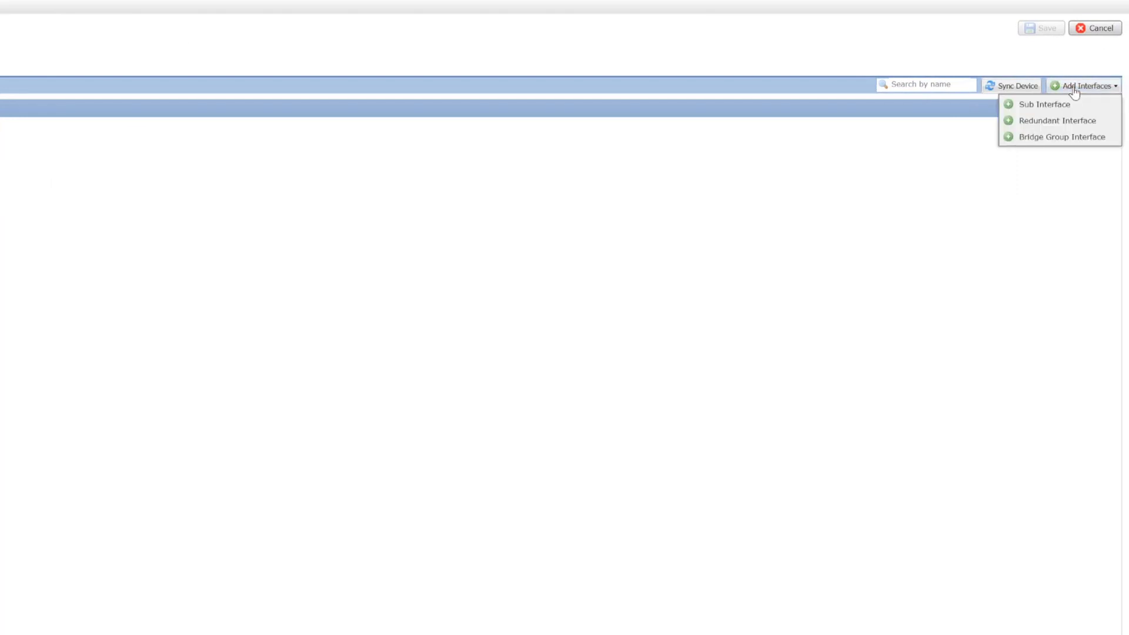
{"action": "left_click", "coordinate": [1070, 141]}
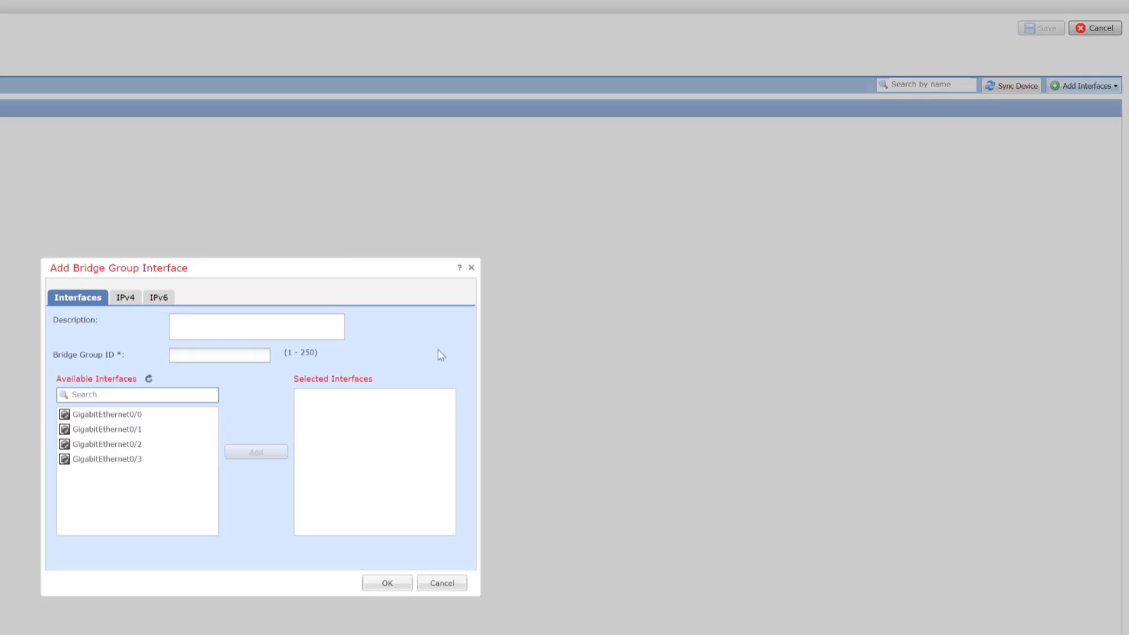
{"action": "left_click", "coordinate": [186, 354]}
{"action": "left_click", "coordinate": [126, 299]}
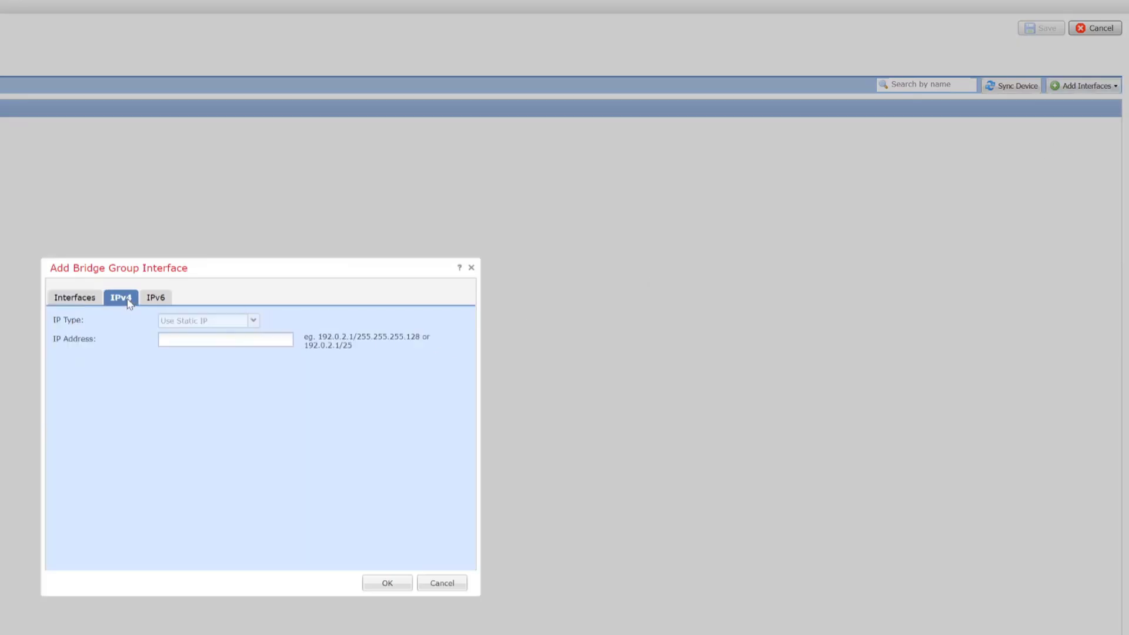
{"action": "left_click", "coordinate": [272, 339]}
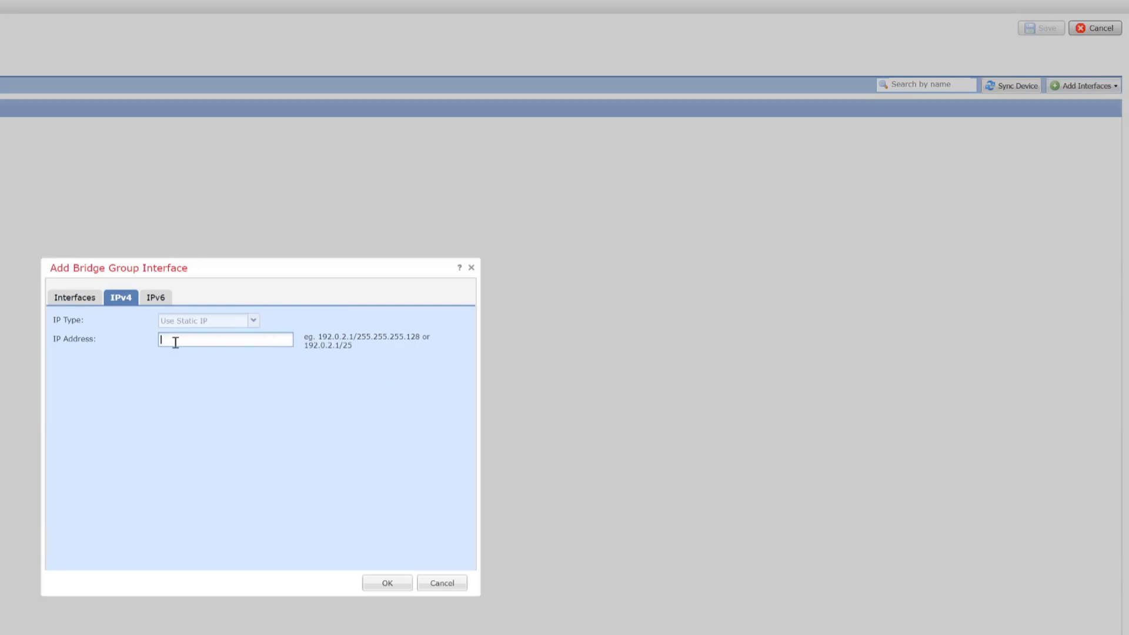
{"action": "left_click", "coordinate": [96, 297]}
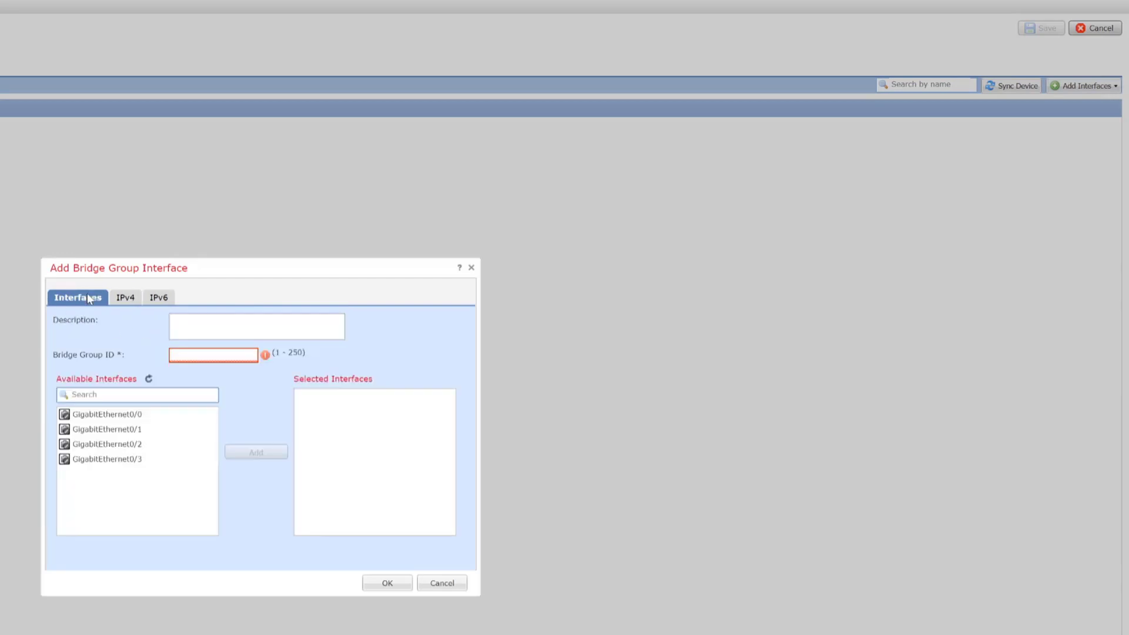
{"action": "left_click", "coordinate": [125, 298]}
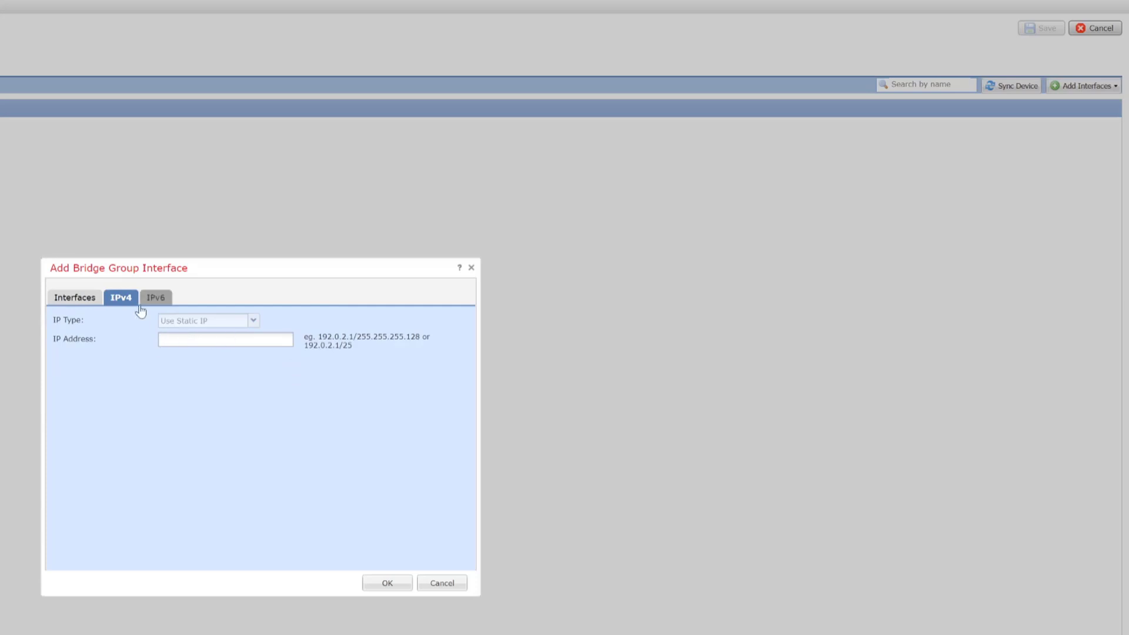
{"action": "left_click", "coordinate": [88, 300]}
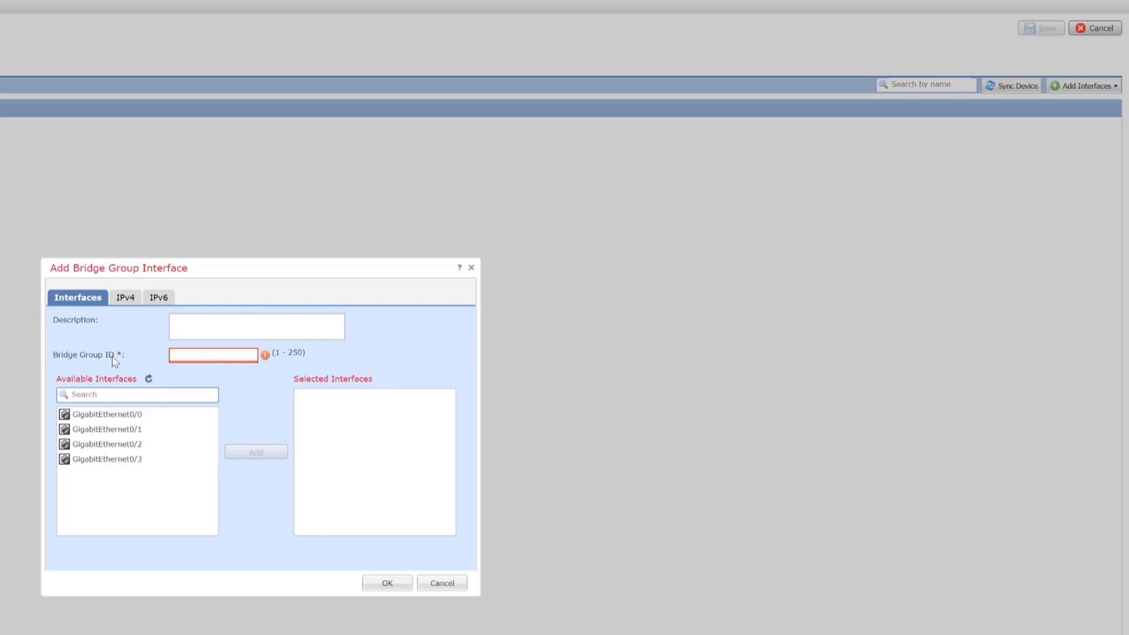
Set the bridge group ID to 1 and add GigabitEthernet0/0 and GigabitEthernet0/1 as its member interfaces.
{"action": "left_click", "coordinate": [202, 355]}
{"action": "type", "text": "1"}
{"action": "left_click", "coordinate": [163, 419]}
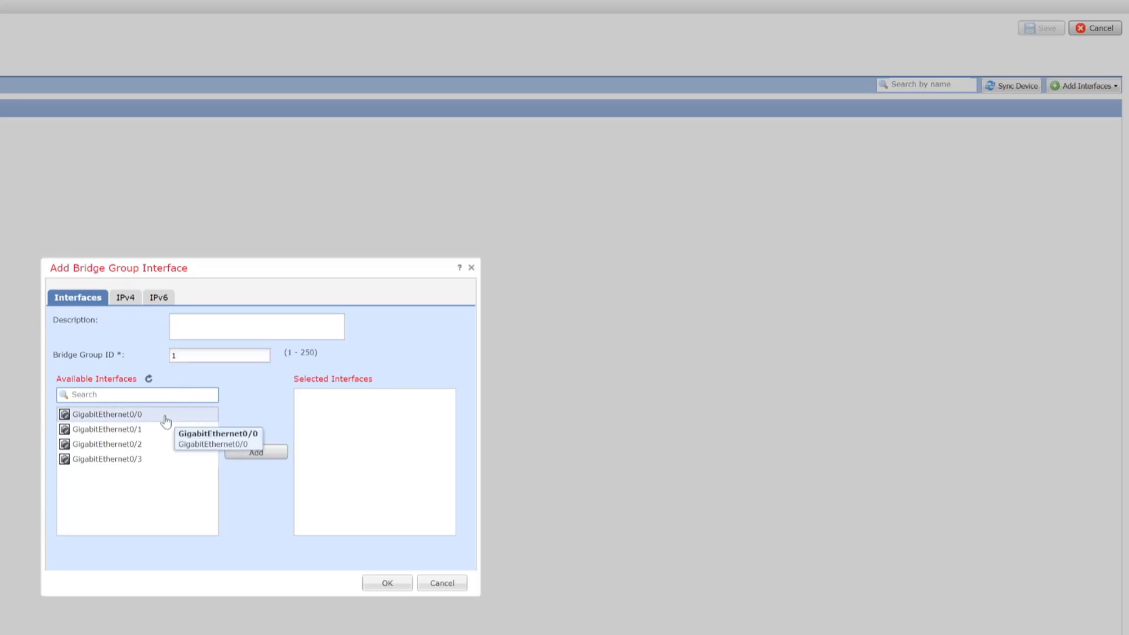
{"action": "left_click", "coordinate": [253, 453]}
{"action": "left_click", "coordinate": [131, 429]}
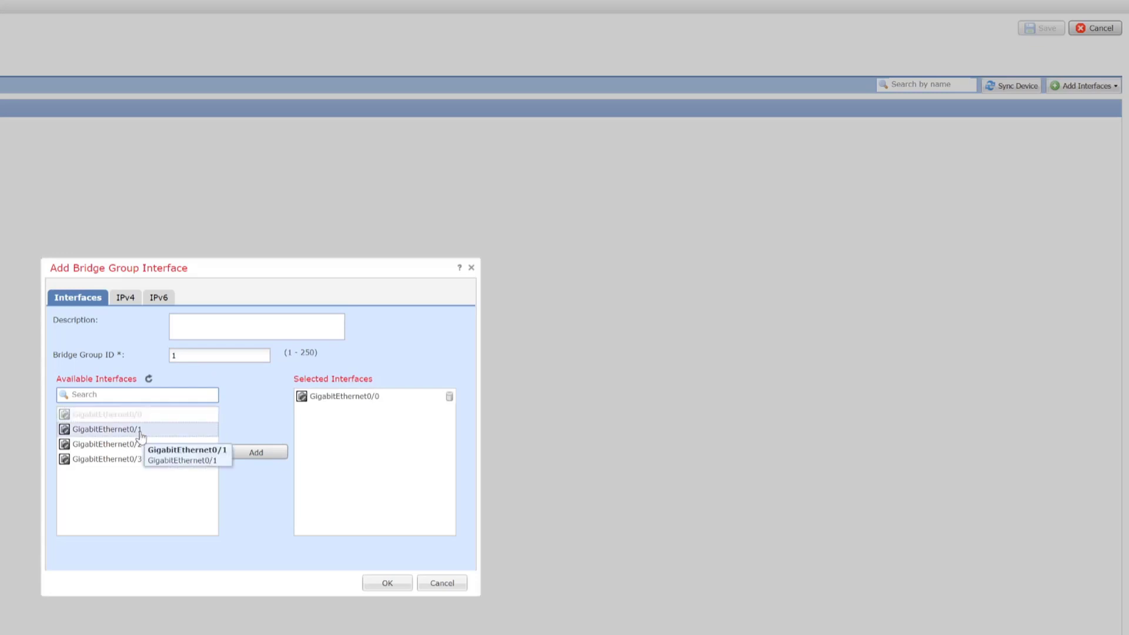
{"action": "left_click", "coordinate": [255, 454]}
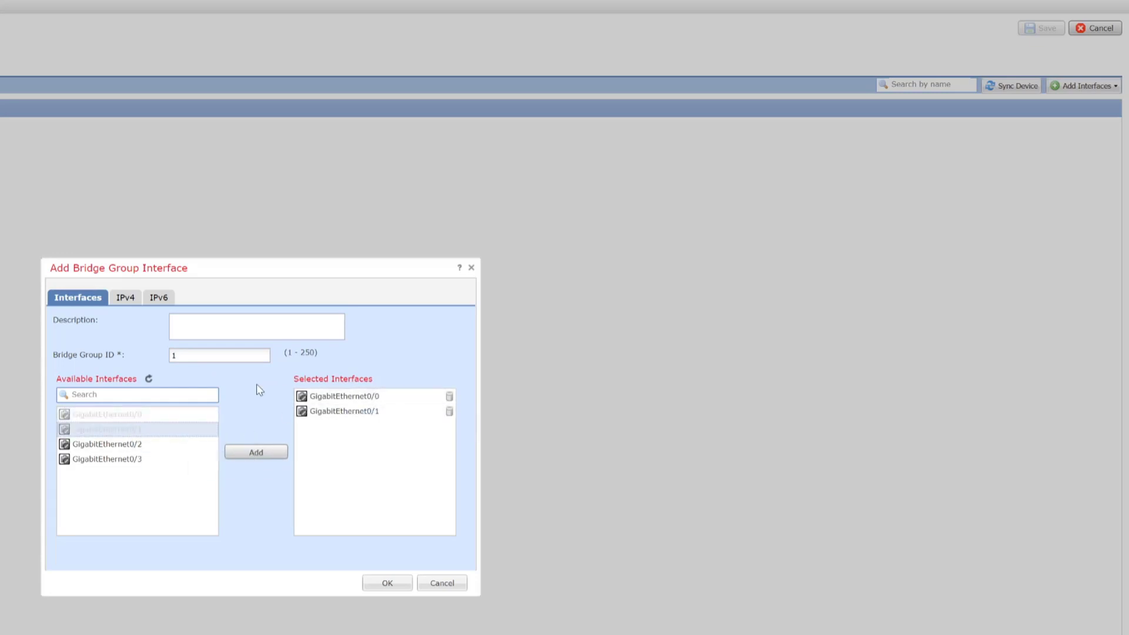
Assign the bridge group the IPv4 address 172.16.1.11/29 and create the interface.
{"action": "left_click", "coordinate": [131, 310]}
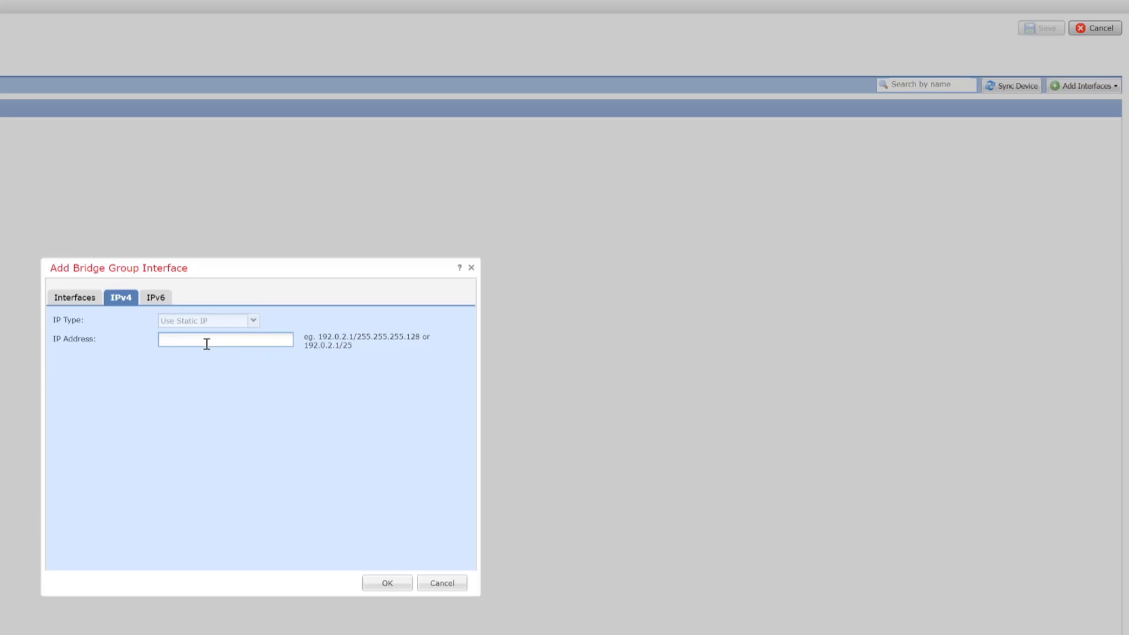
{"action": "type", "text": "172.16.1.11/29"}
{"action": "left_click", "coordinate": [388, 584]}
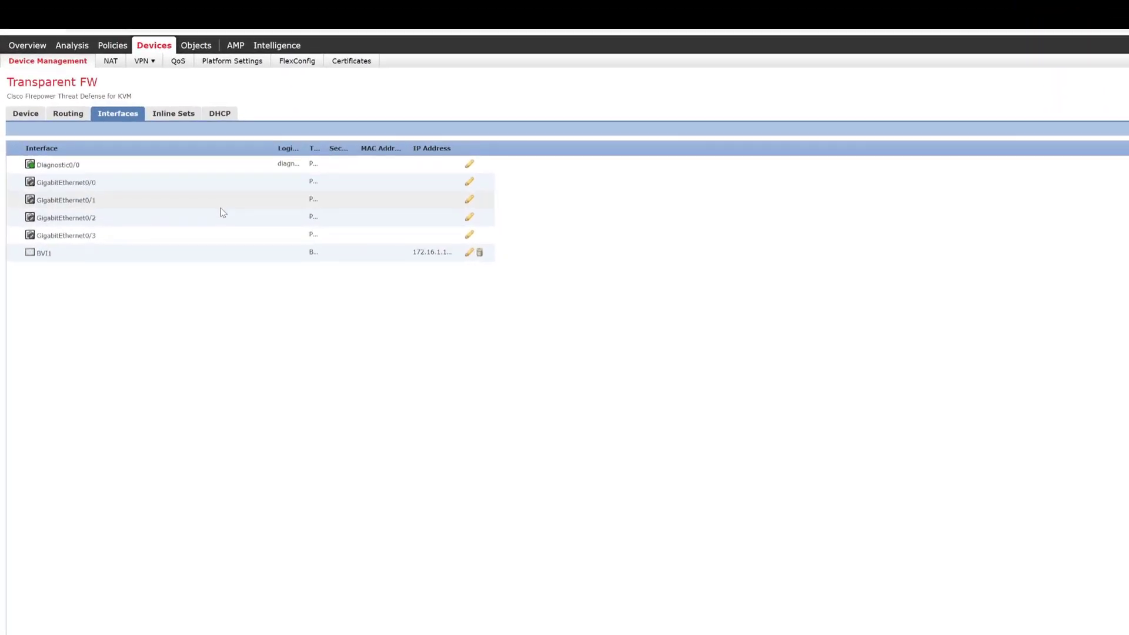
Enable GigabitEthernet0/0 and name it outside.
{"action": "mouse_move", "coordinate": [30, 189]}
{"action": "left_click", "coordinate": [470, 183]}
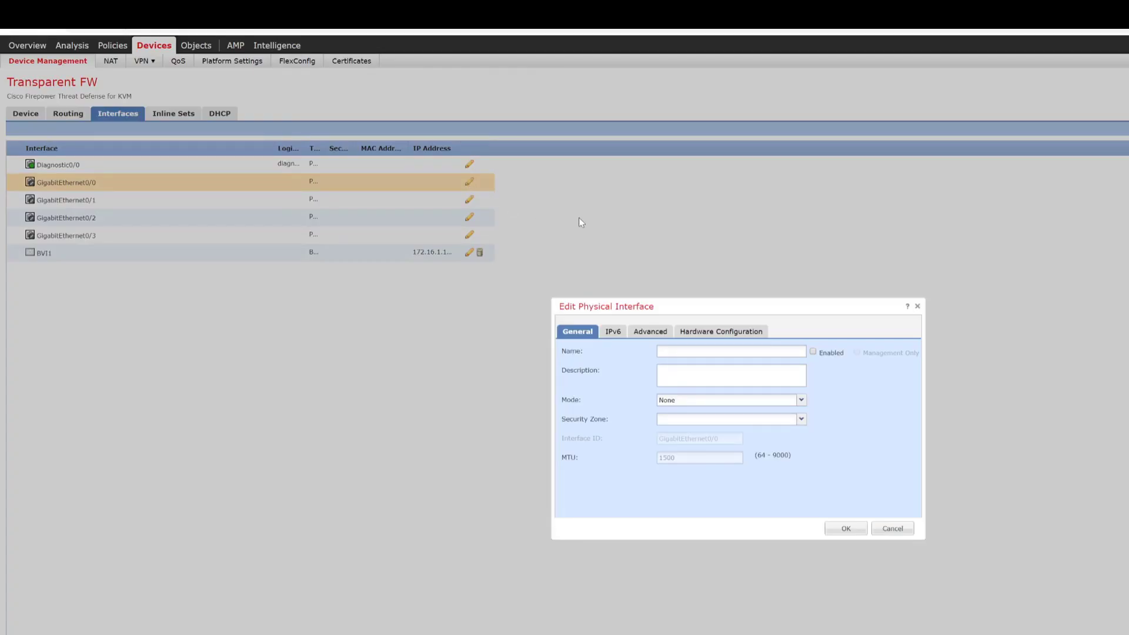
{"action": "left_click", "coordinate": [812, 351]}
{"action": "left_click", "coordinate": [769, 350]}
{"action": "type", "text": "outside"}
{"action": "left_click", "coordinate": [839, 530]}
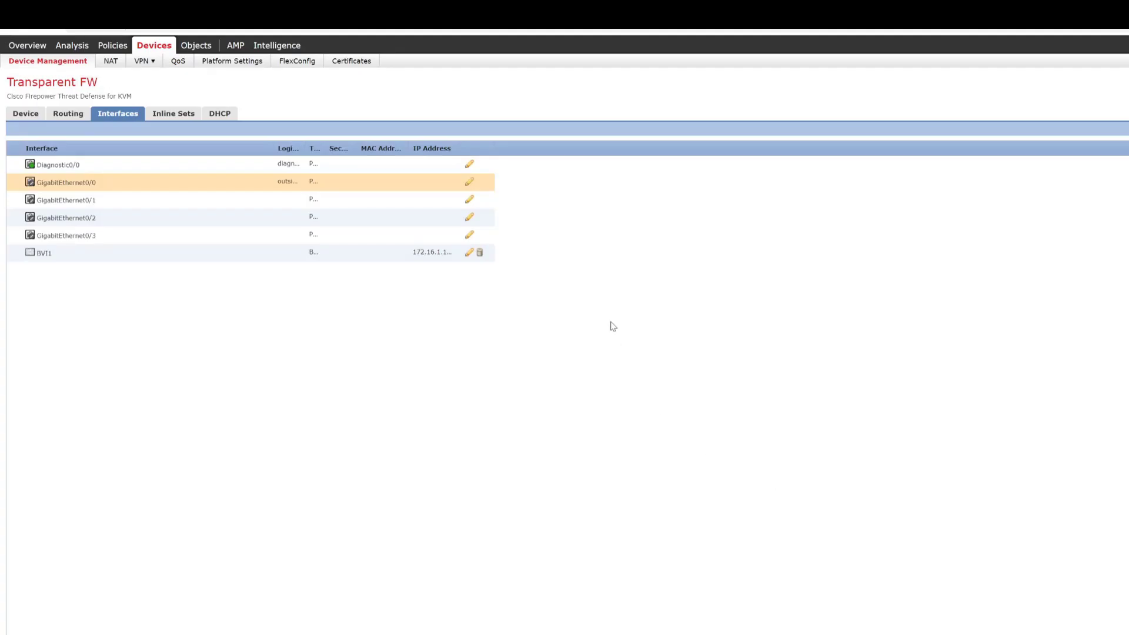
Name GigabitEthernet0/1 inside and save the Transparent FW interface configuration.
{"action": "left_click", "coordinate": [470, 201]}
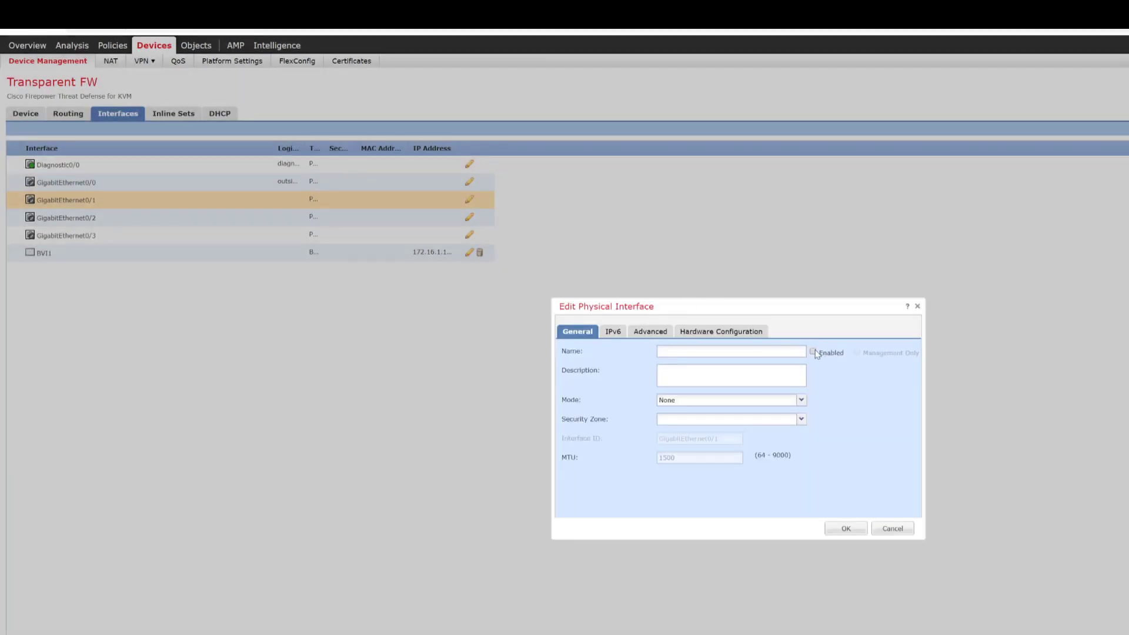
{"action": "left_click", "coordinate": [768, 352]}
{"action": "type", "text": "inside"}
{"action": "left_click", "coordinate": [852, 528]}
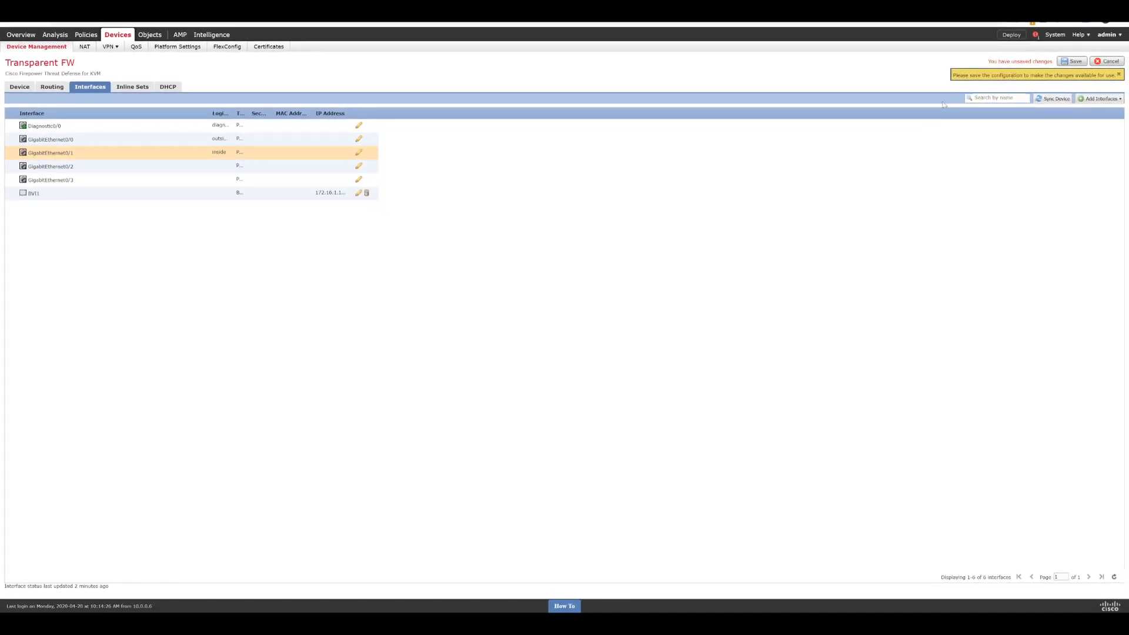
{"action": "left_click", "coordinate": [1071, 61]}
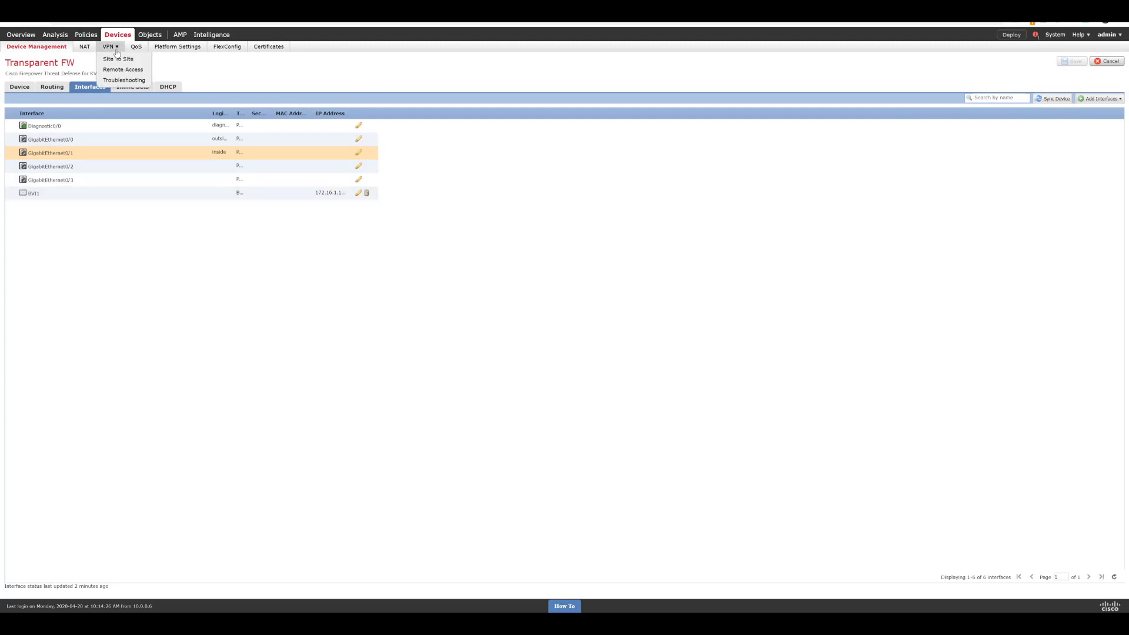
Open the Default access control policy and review its rules.
{"action": "mouse_move", "coordinate": [66, 48]}
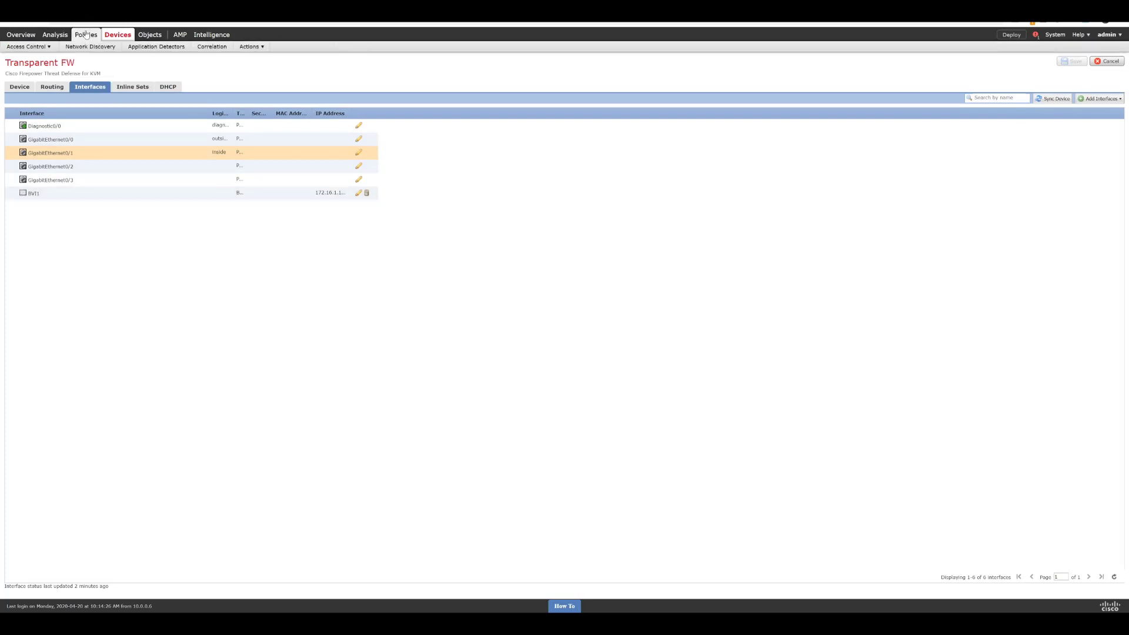
{"action": "left_click", "coordinate": [40, 61]}
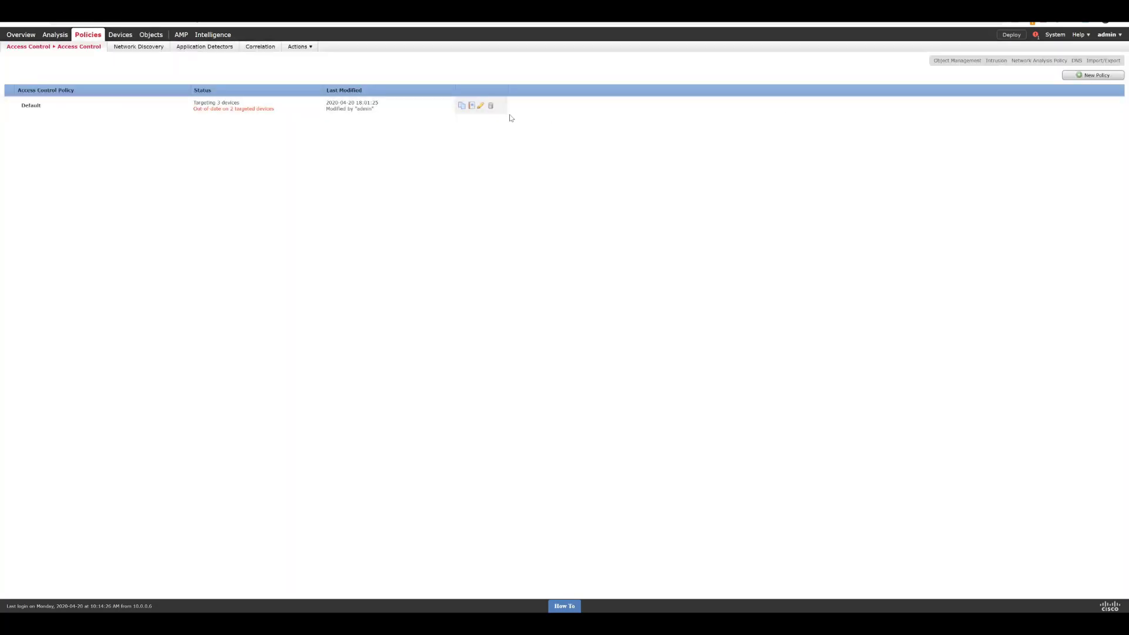
{"action": "left_click", "coordinate": [481, 106]}
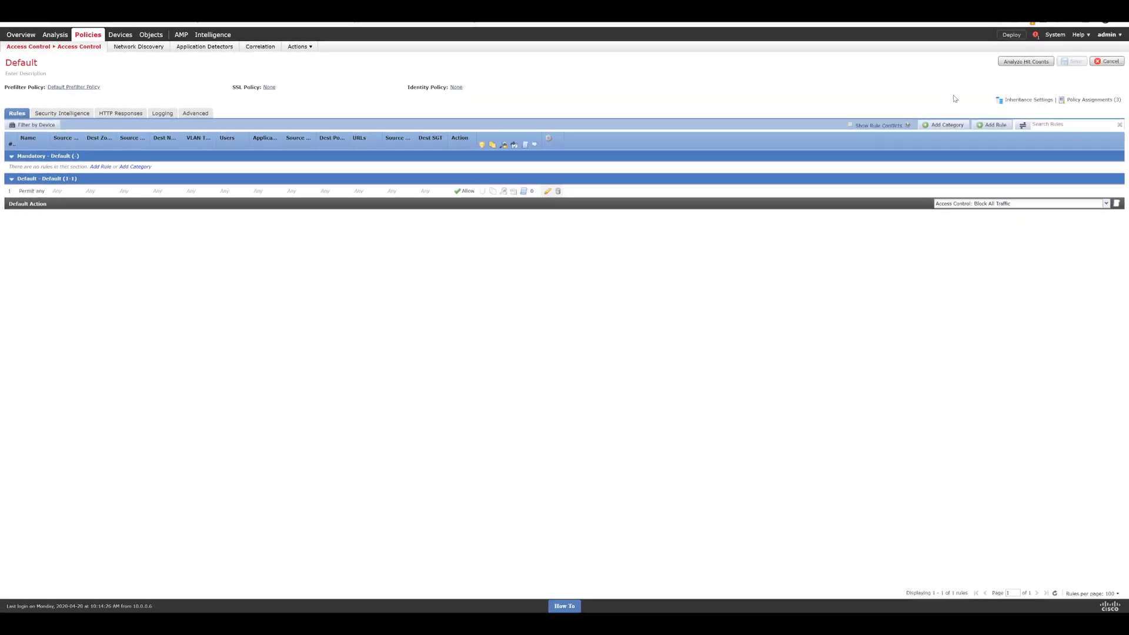
Deploy the pending configuration to the Transparent FW device only and check the deployment status.
{"action": "left_click", "coordinate": [1007, 37]}
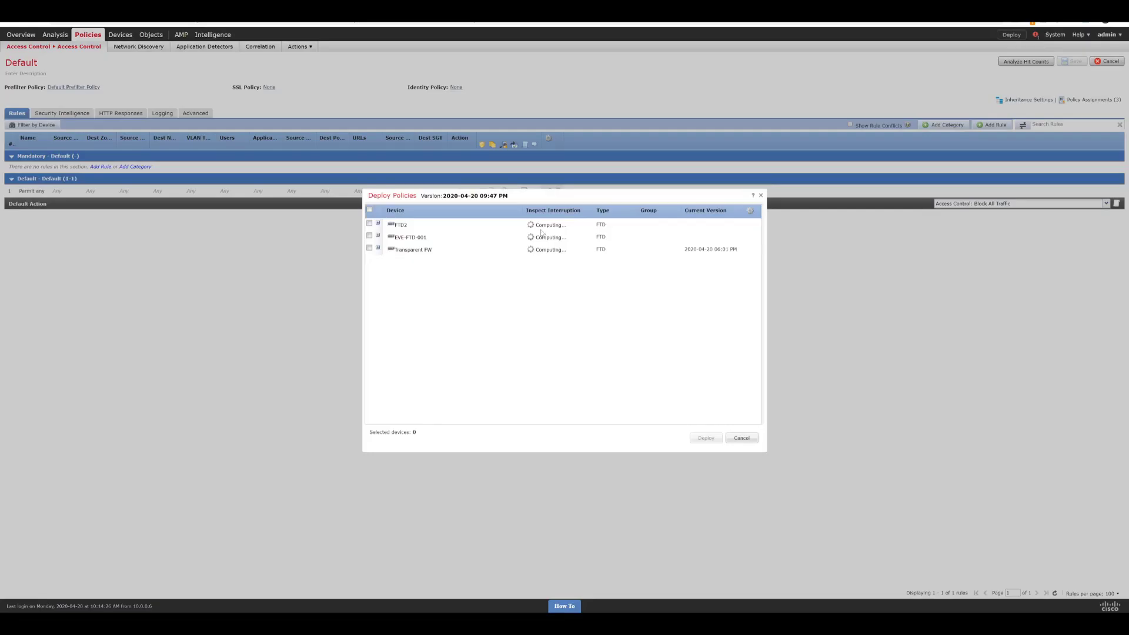
{"action": "left_click", "coordinate": [369, 248]}
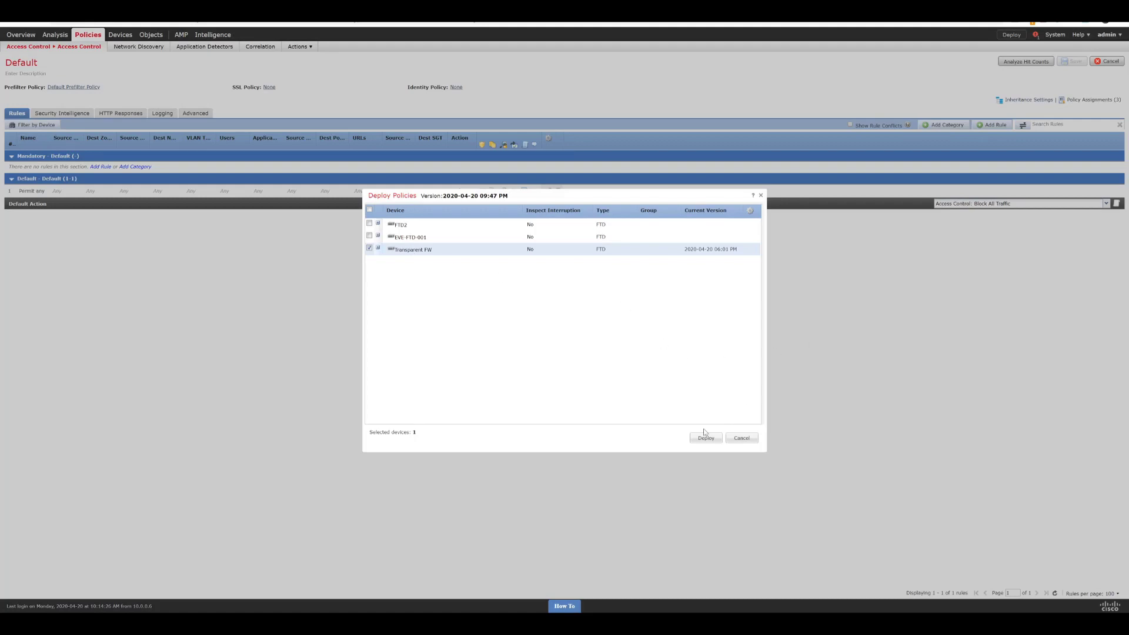
{"action": "left_click", "coordinate": [705, 436]}
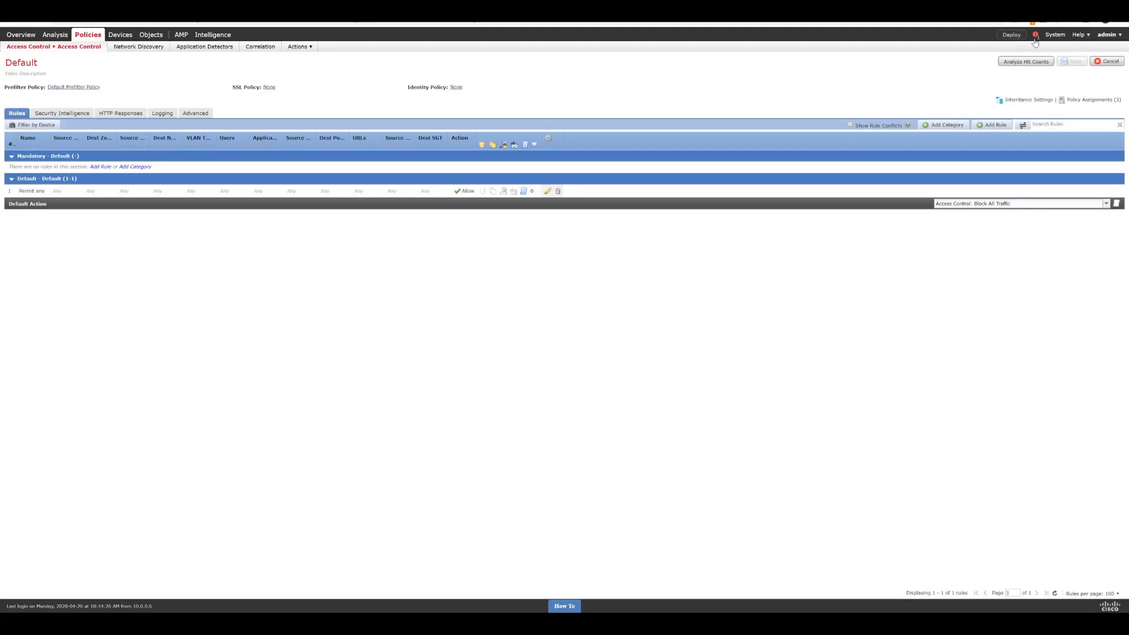
{"action": "left_click", "coordinate": [1035, 36]}
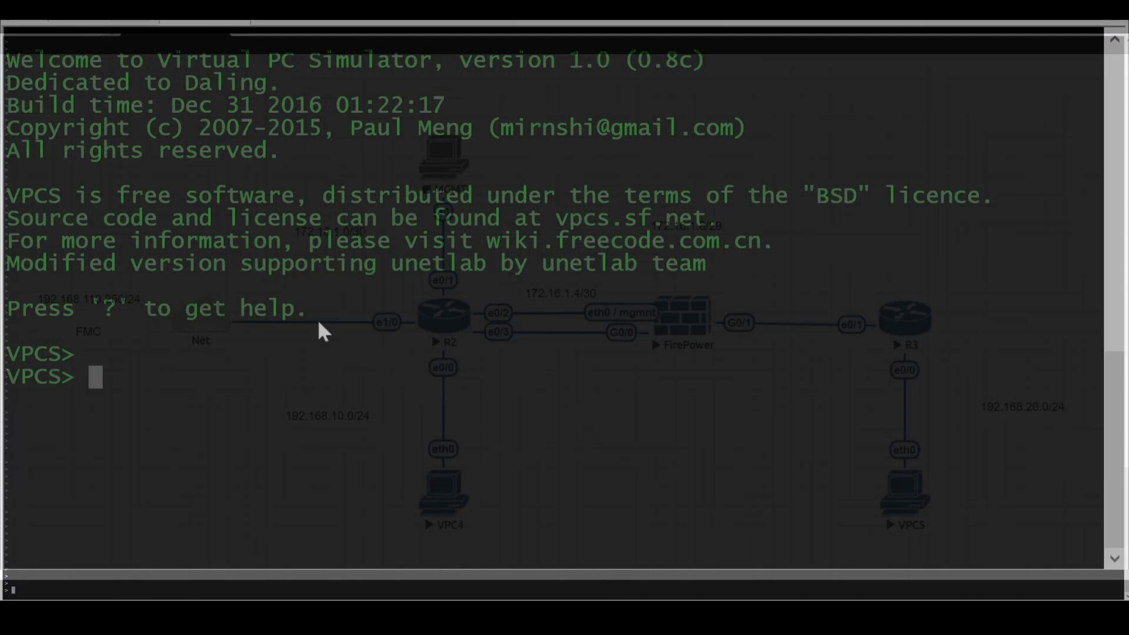
Assign VPC5 the IP address 192.168.20.10 with mask 255.255.255.0 and gateway 192.168.20.1.
{"action": "type", "text": "ip ad"}
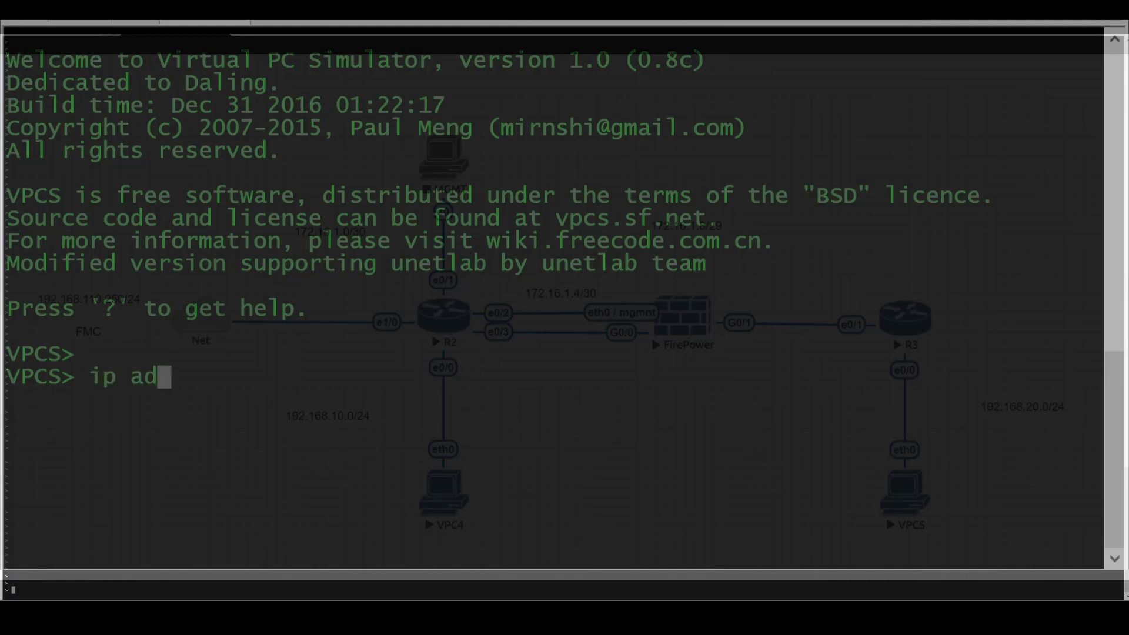
{"action": "key", "text": "BackSpace"}
{"action": "key", "text": "BackSpace"}
{"action": "key", "text": "BackSpace"}
{"action": "type", "text": "192.1"}
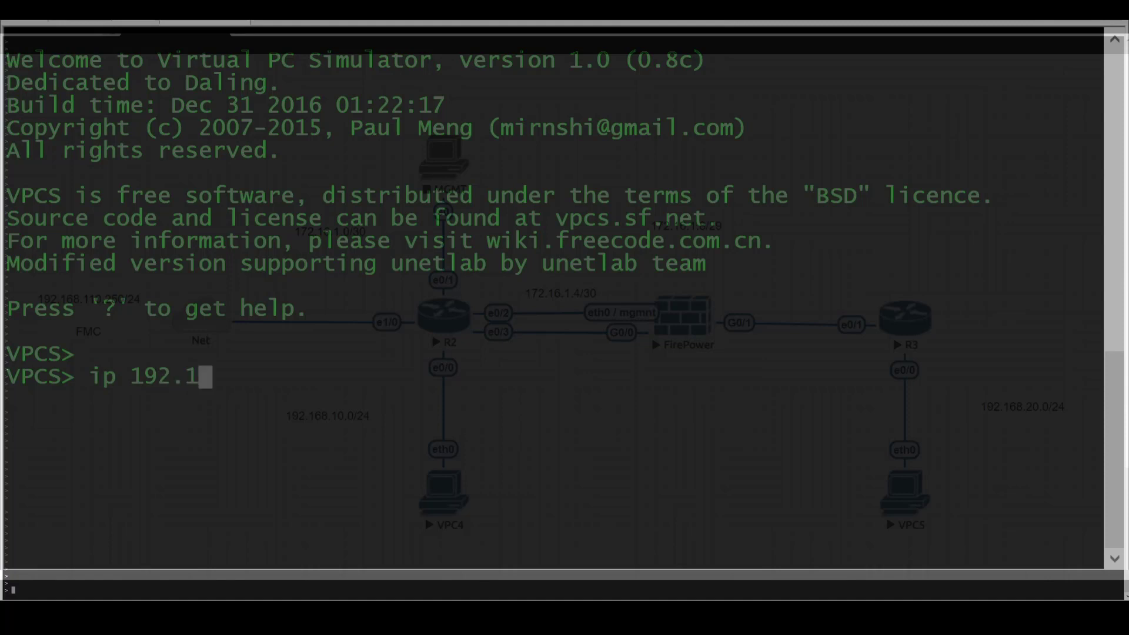
{"action": "type", "text": "68.20.10"}
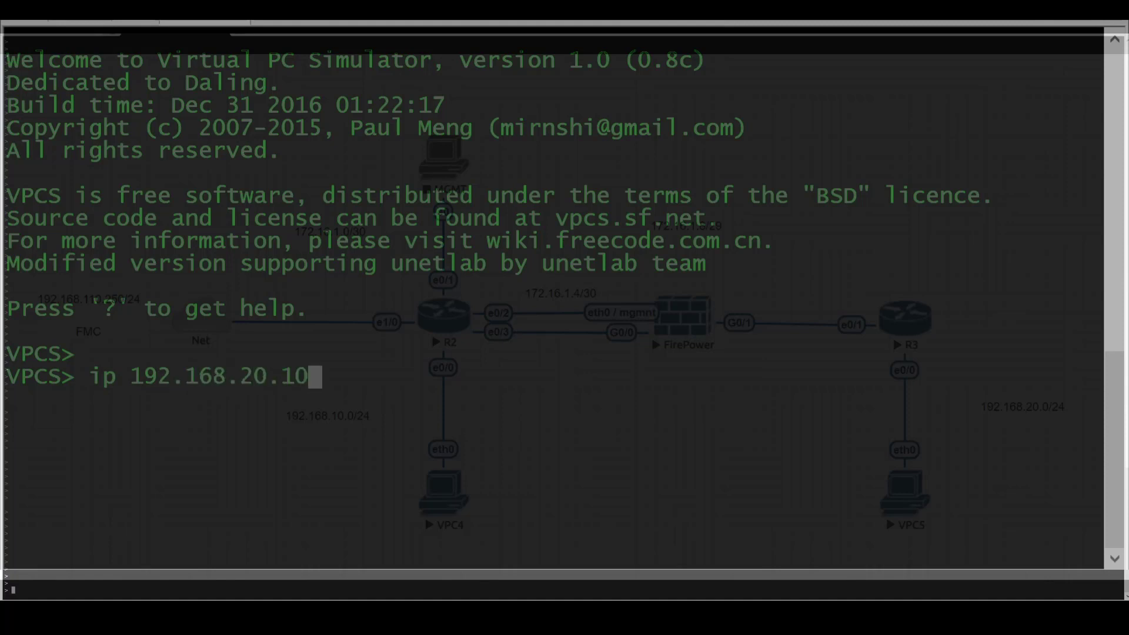
{"action": "type", "text": " 255.2"}
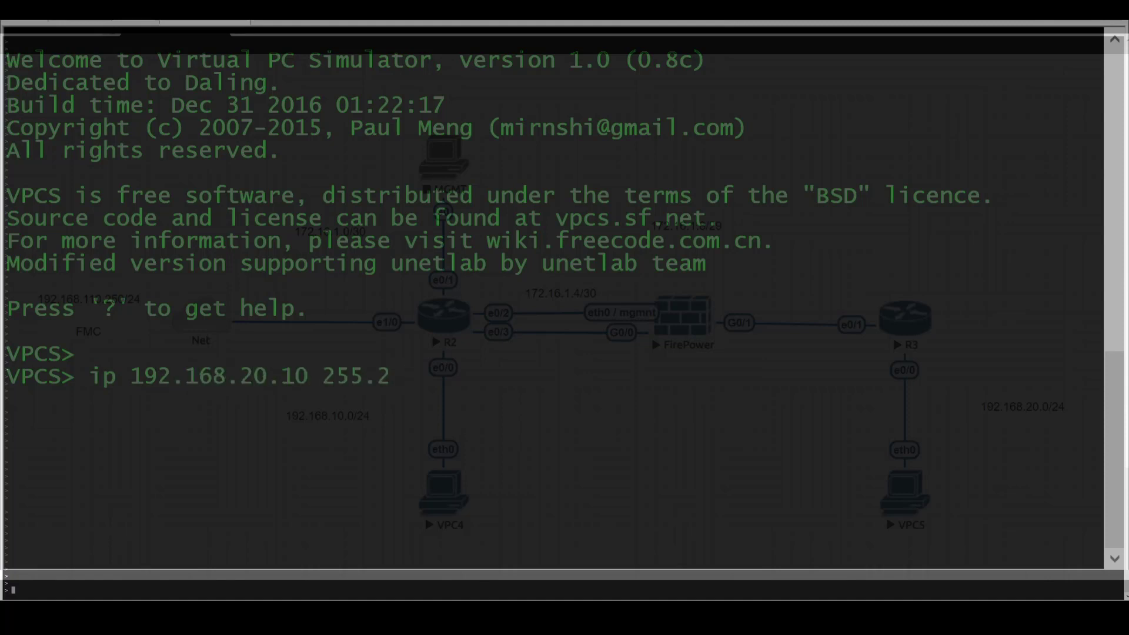
{"action": "type", "text": "55.255.0 1"}
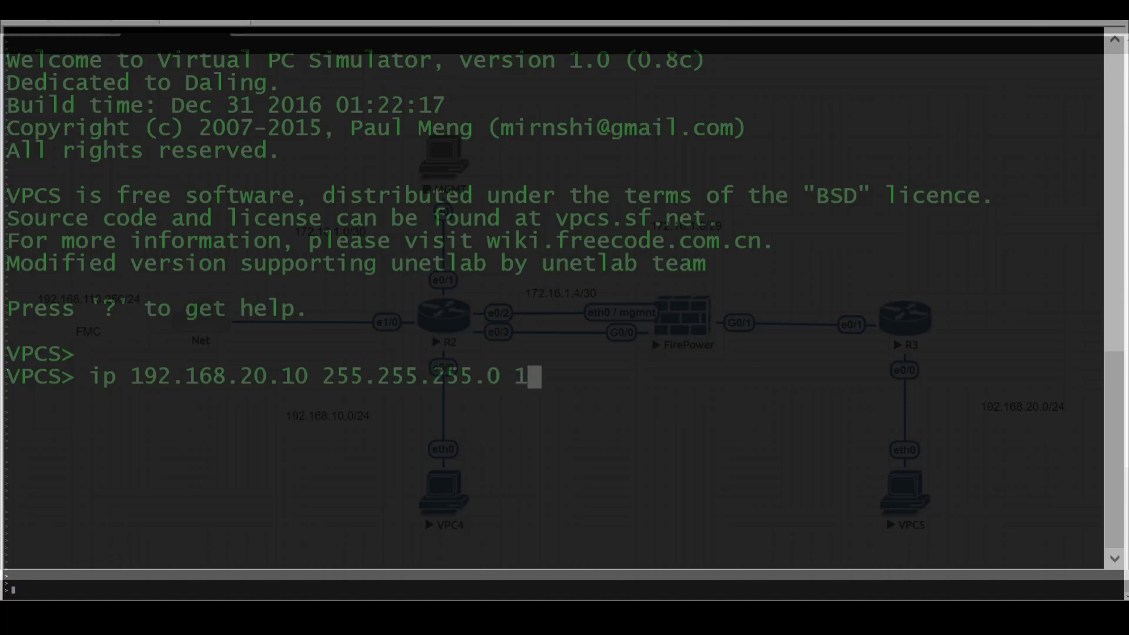
{"action": "type", "text": "92.168.20.1"}
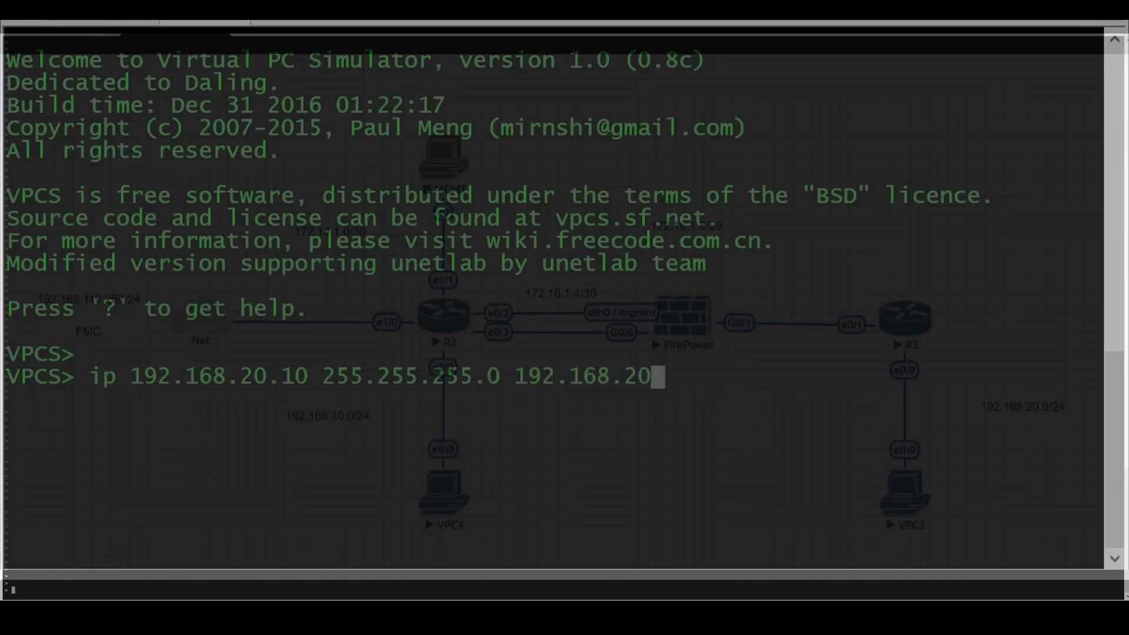
{"action": "key", "text": "Return"}
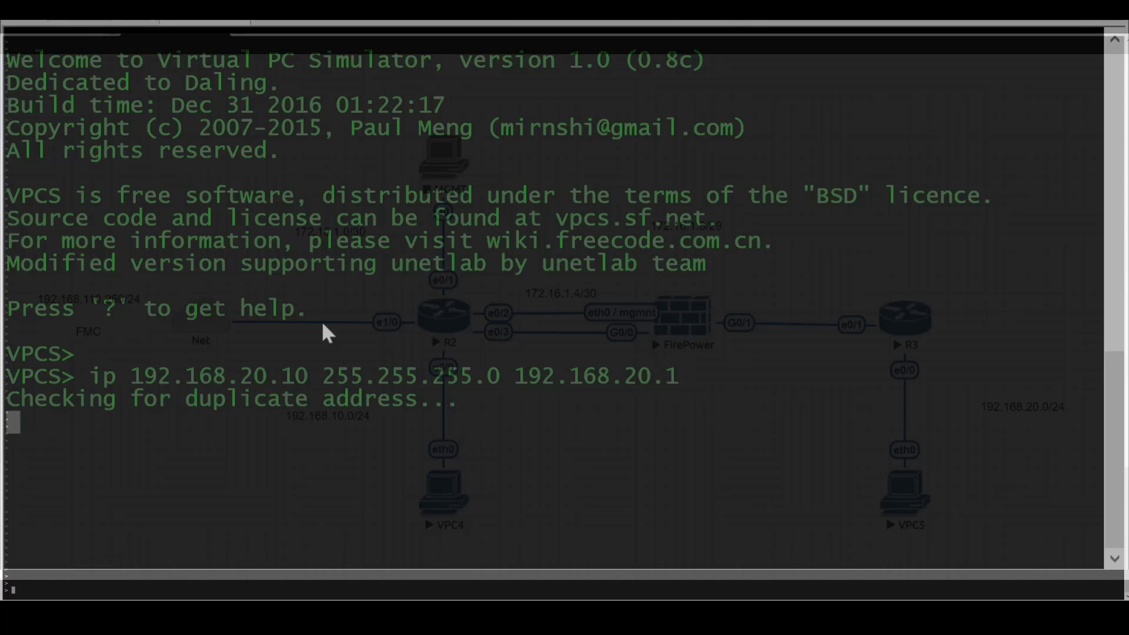
Ping the gateway 192.168.20.1 from VPC5 to test its connectivity.
{"action": "type", "text": "p"}
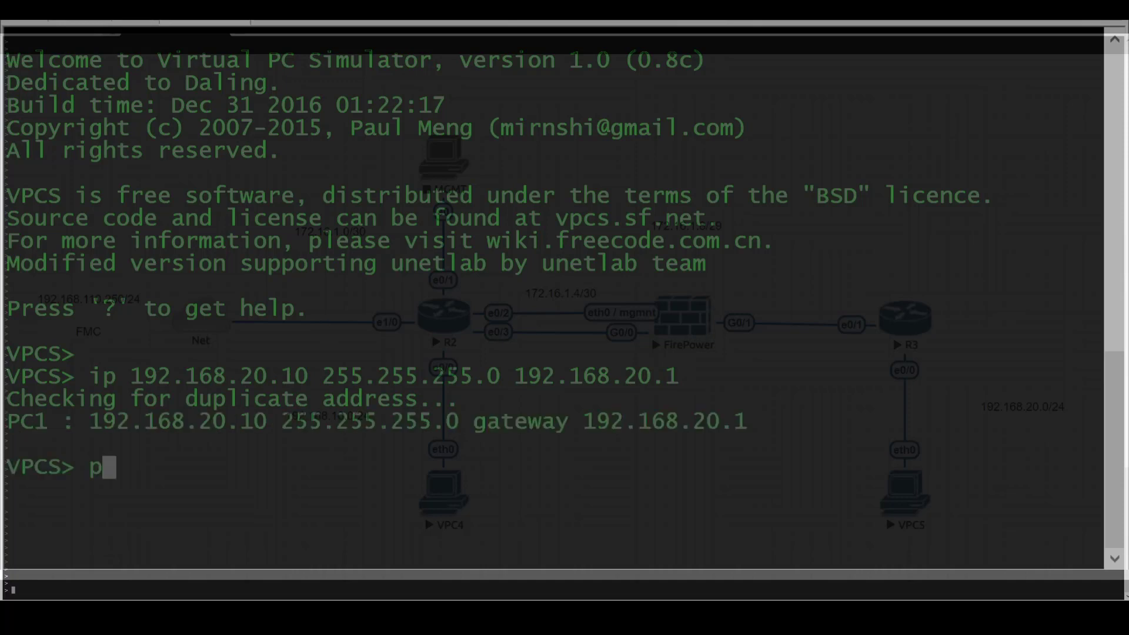
{"action": "type", "text": "ing 1"}
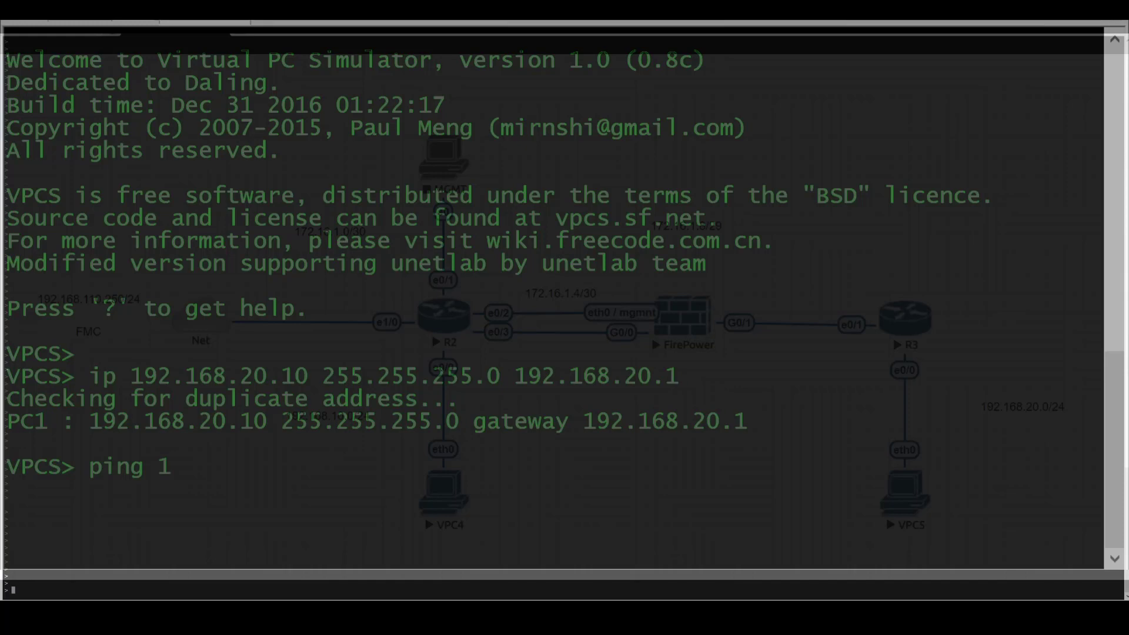
{"action": "type", "text": "92.168.20.1"}
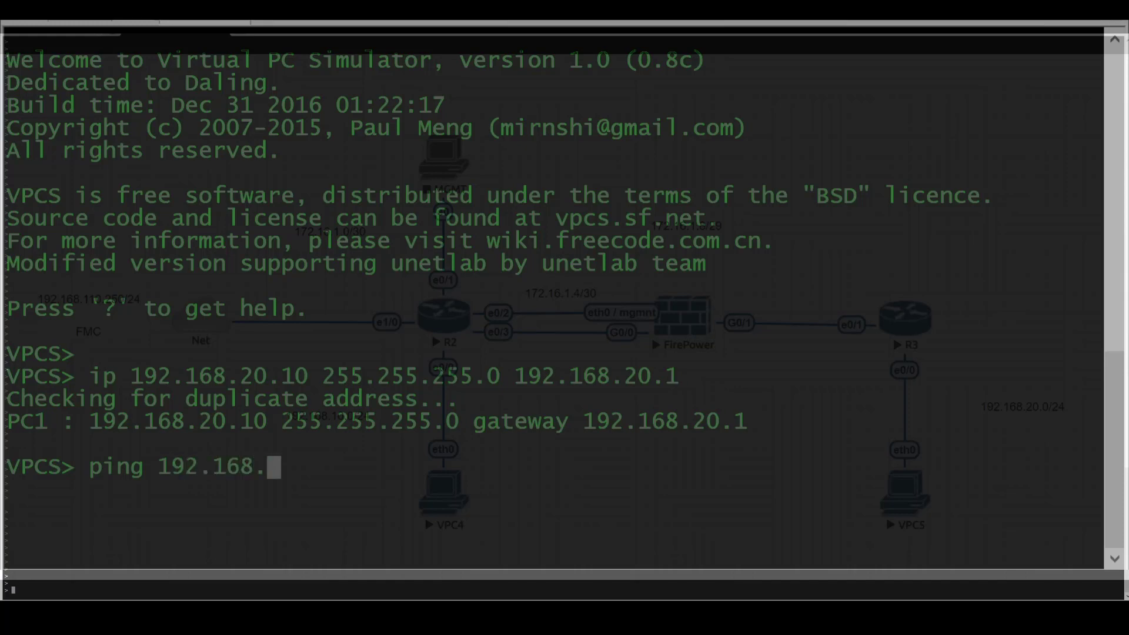
{"action": "key", "text": "Return"}
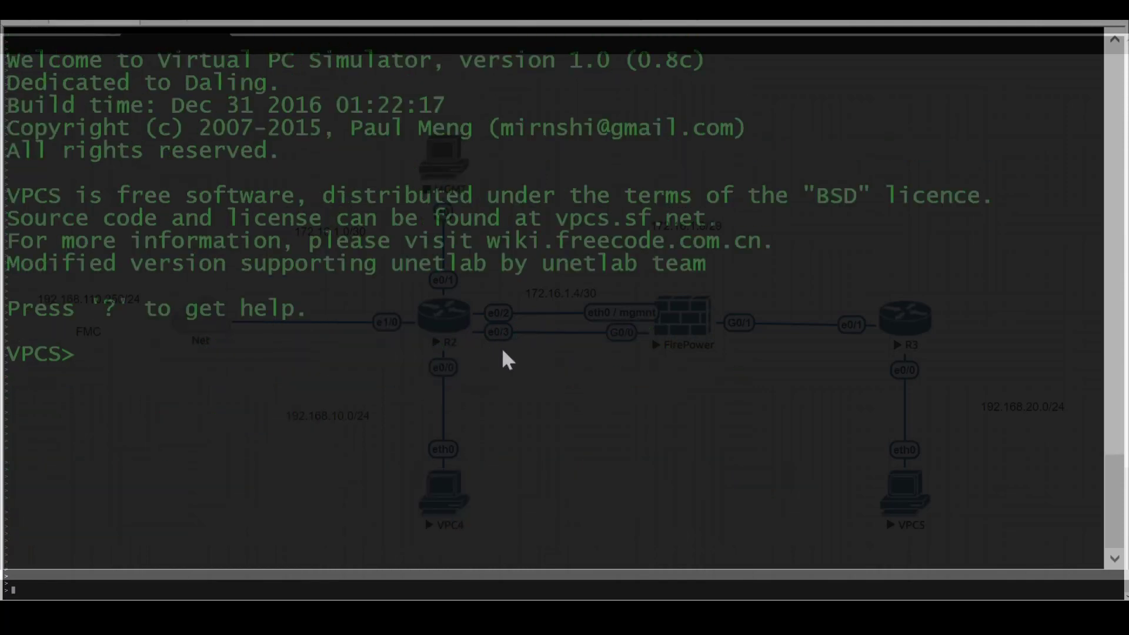
Assign VPC4 the address 192.168.10.10 with mask 255.255.255.0 and gateway 192.168.10.1, and ping that gateway.
{"action": "type", "text": "ip 192.168"}
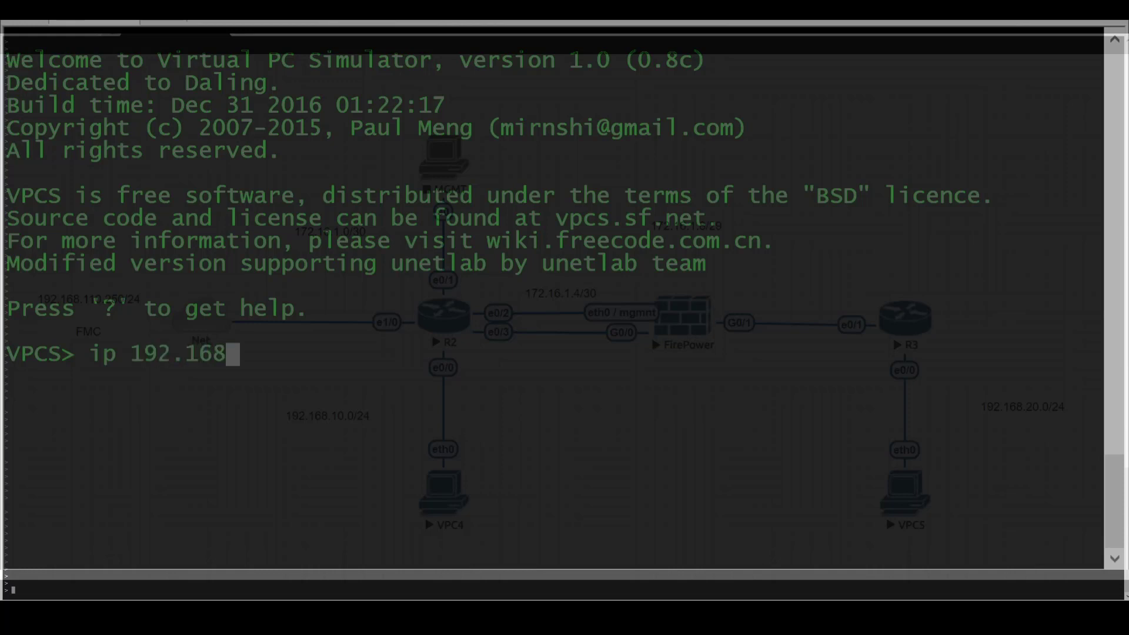
{"action": "type", "text": ".10.10"}
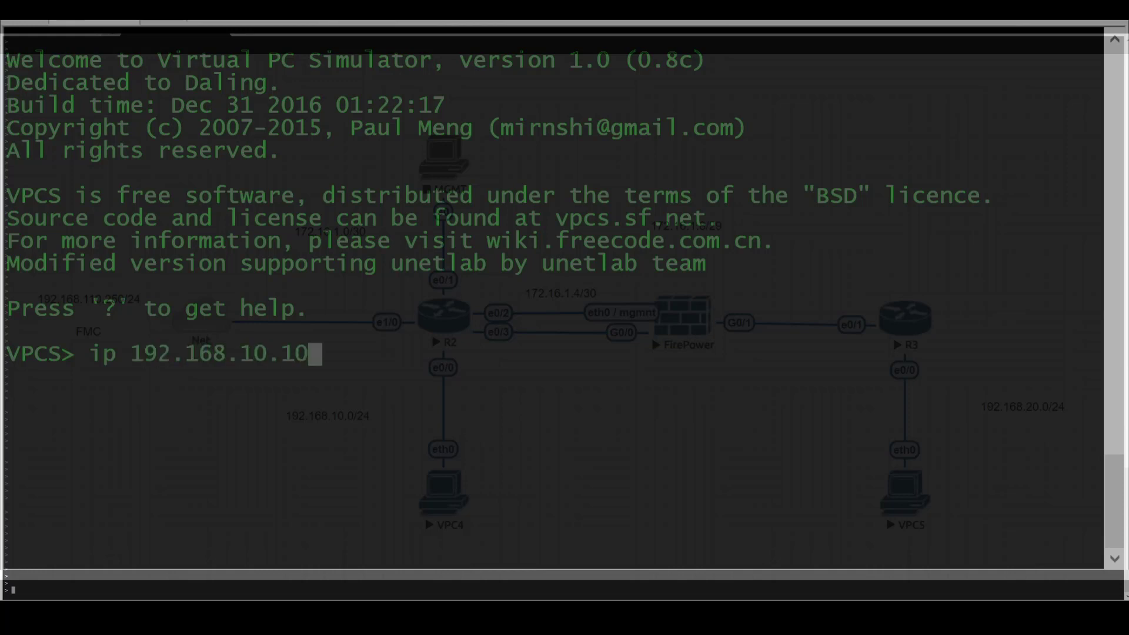
{"action": "type", "text": " 255.255.255"}
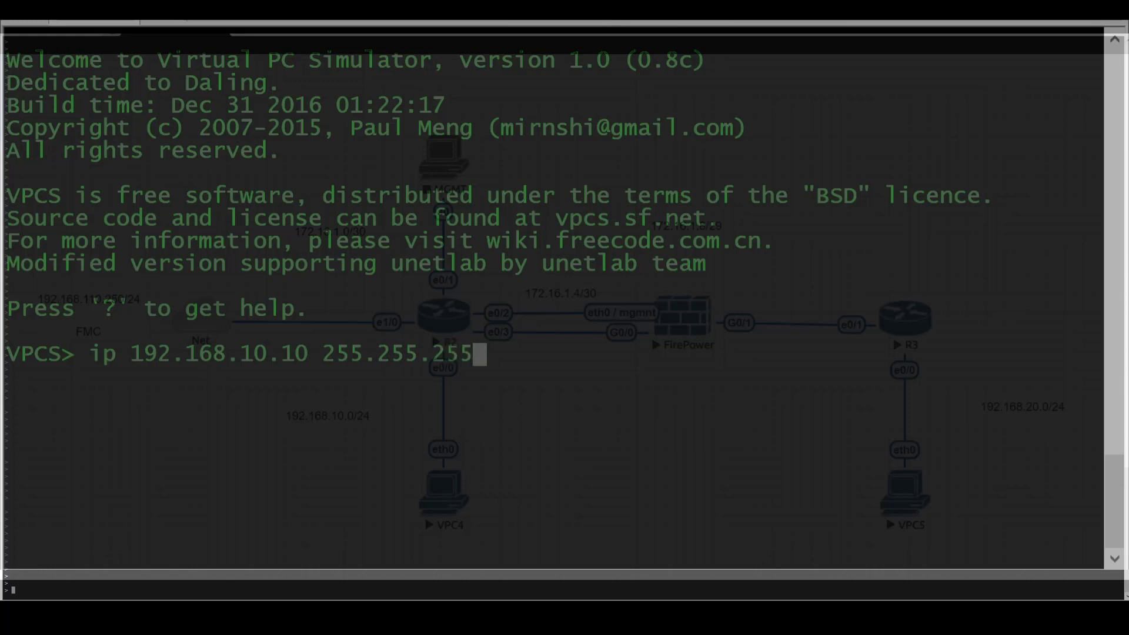
{"action": "type", "text": ".0 192.168.10.1"}
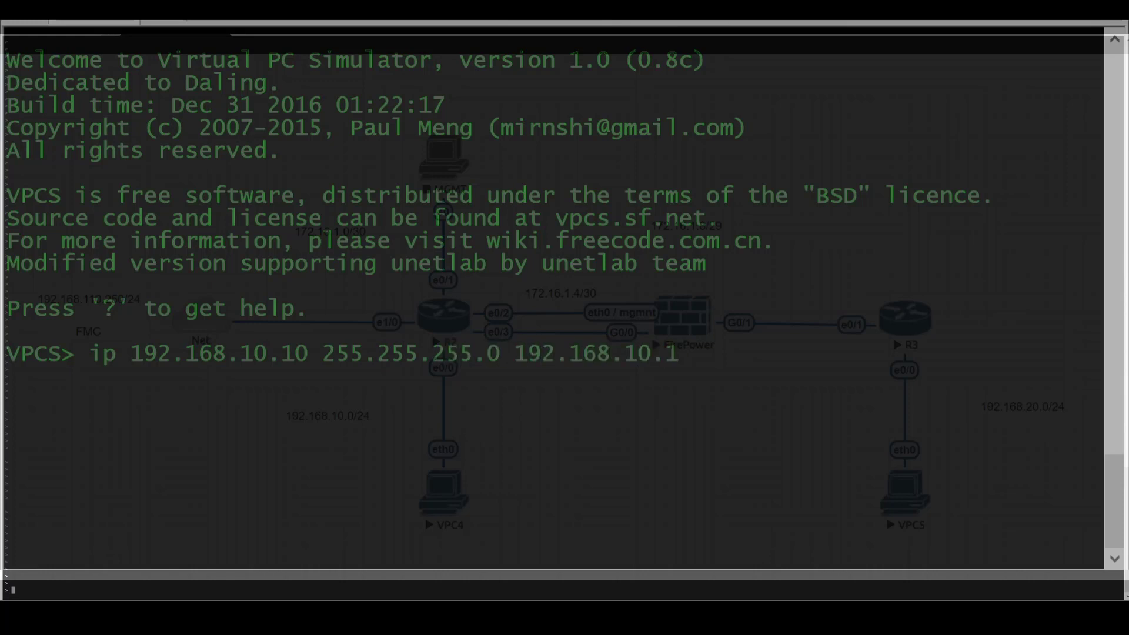
{"action": "key", "text": "Return"}
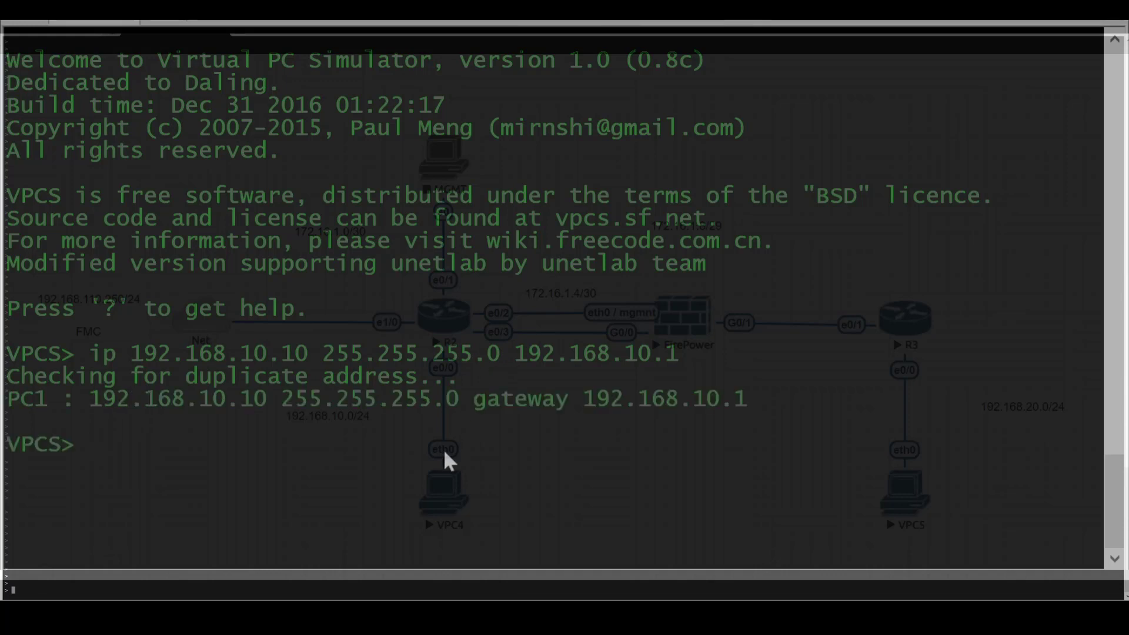
{"action": "type", "text": "ping 192.168.10.1"}
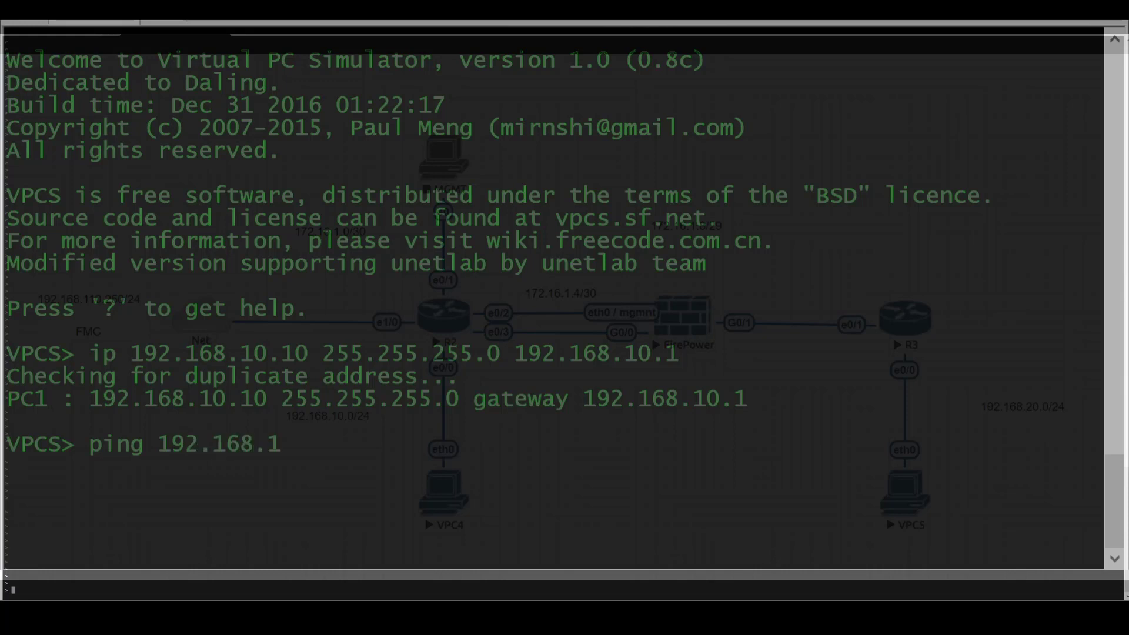
{"action": "key", "text": "Return"}
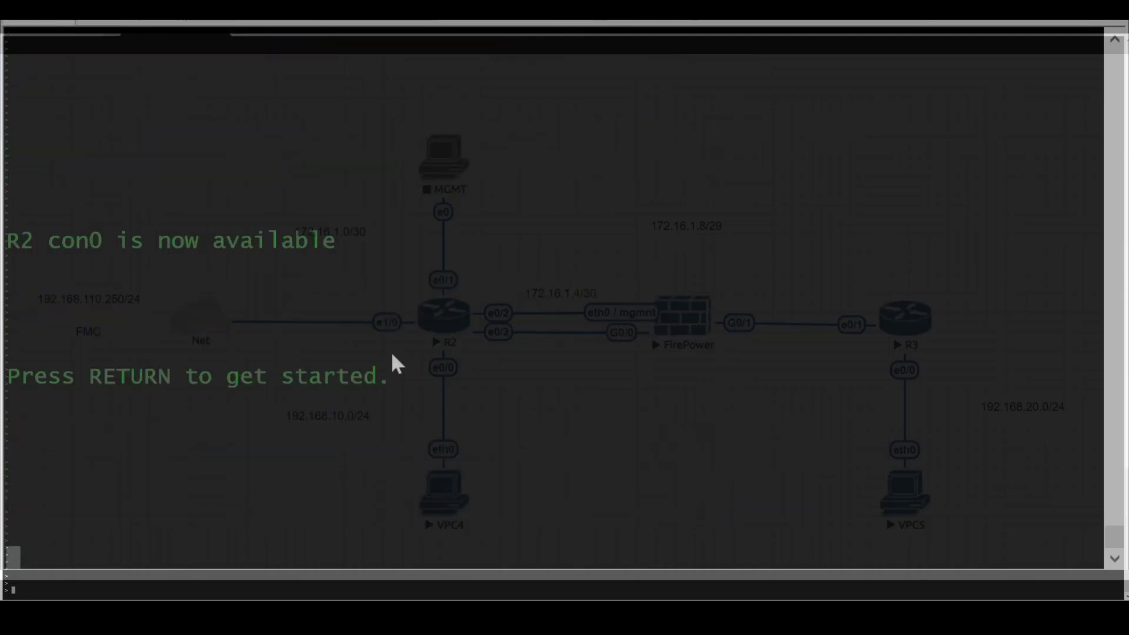
Enter privileged mode on R2 and display its static routes, examining the destination network and next hop.
{"action": "key", "text": "Return"}
{"action": "key", "text": "Return"}
{"action": "key", "text": "Return"}
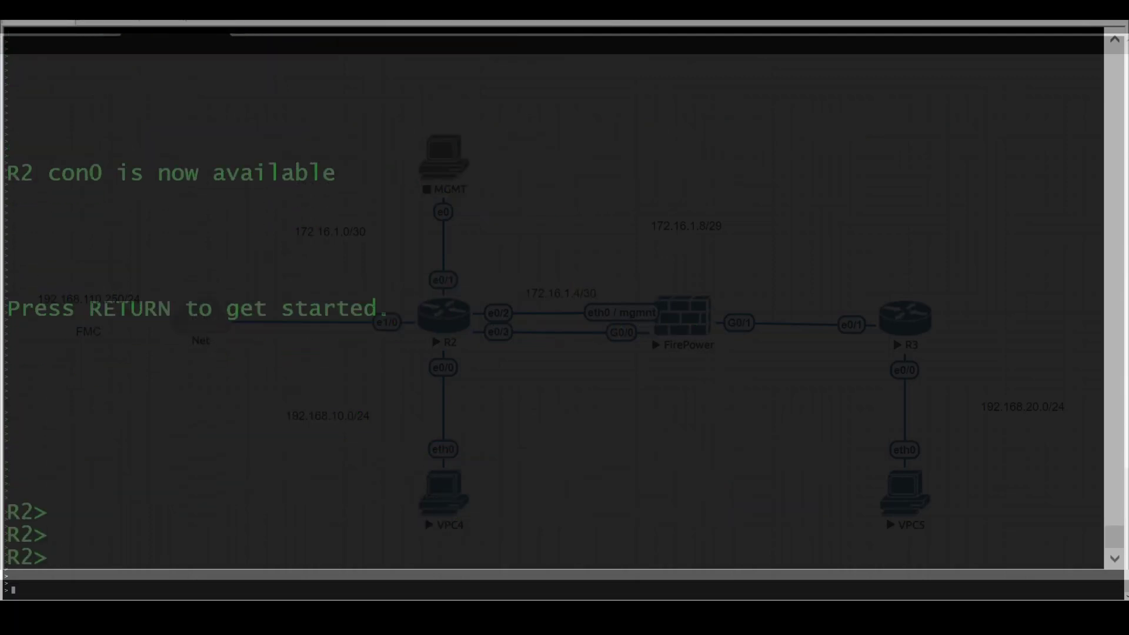
{"action": "type", "text": "en"}
{"action": "key", "text": "Return"}
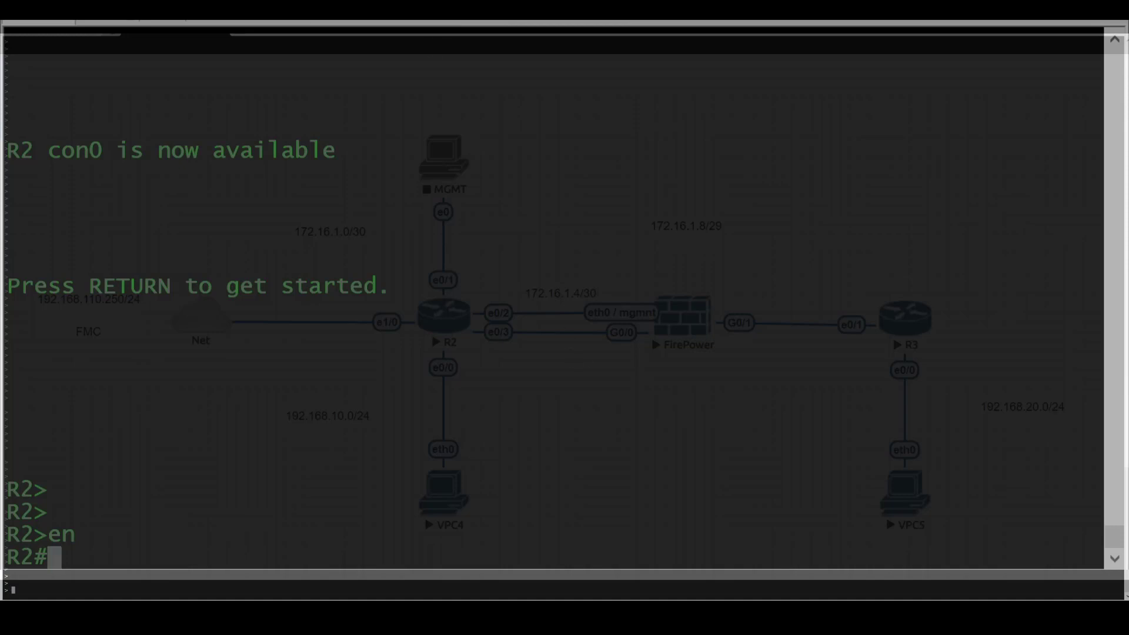
{"action": "type", "text": "show"}
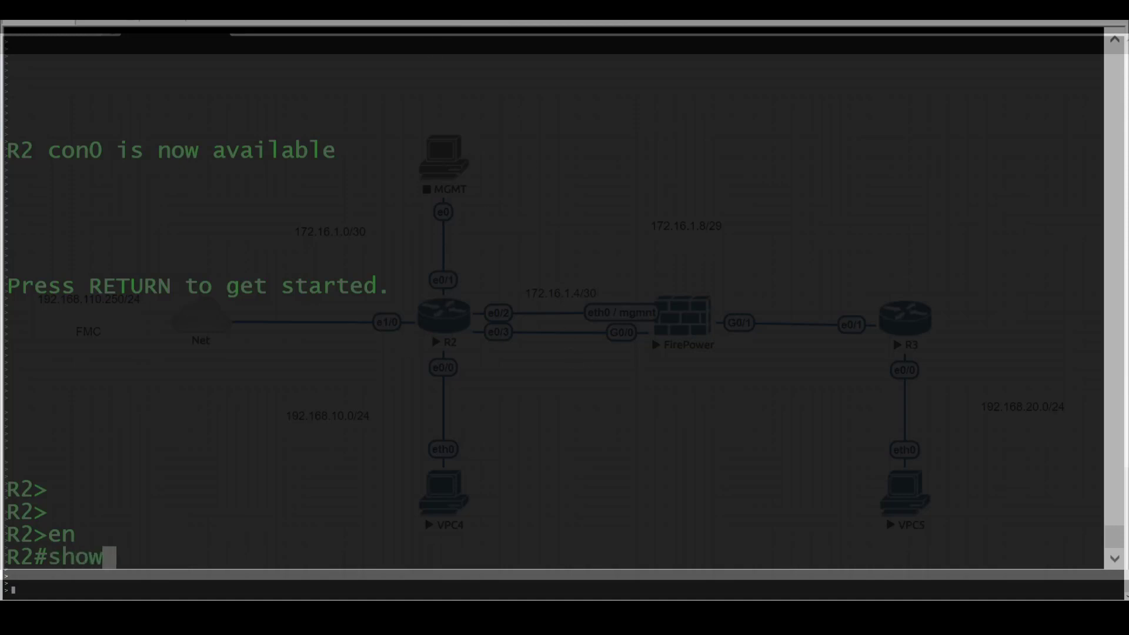
{"action": "type", "text": " ip route st"}
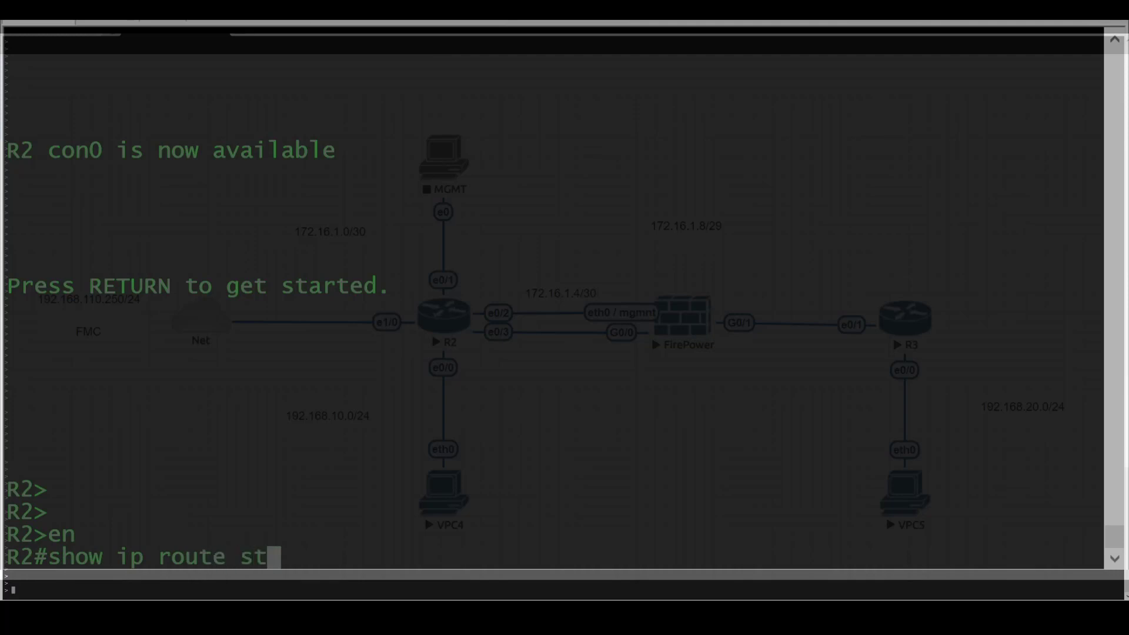
{"action": "key", "text": "Tab"}
{"action": "key", "text": "Return"}
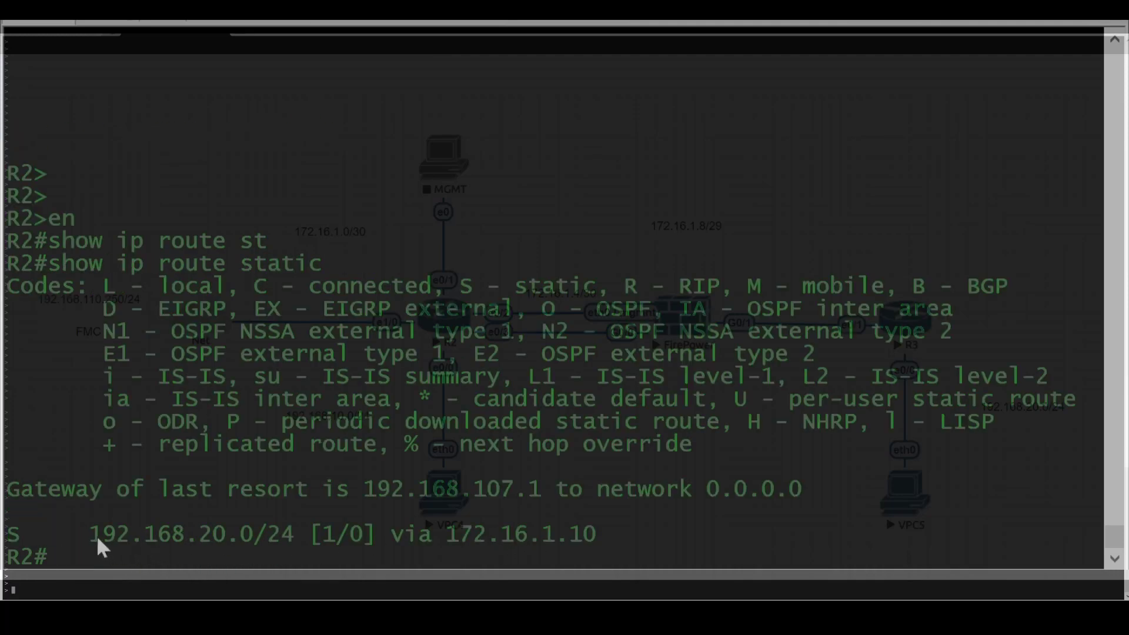
{"action": "left_click_drag", "start_coordinate": [97, 535], "coordinate": [227, 559]}
{"action": "left_click_drag", "start_coordinate": [449, 536], "coordinate": [580, 535]}
{"action": "left_click", "coordinate": [580, 535]}
Switch to the R3 console, enter privileged mode and display its full IP routing table.
{"action": "left_click", "coordinate": [166, 21]}
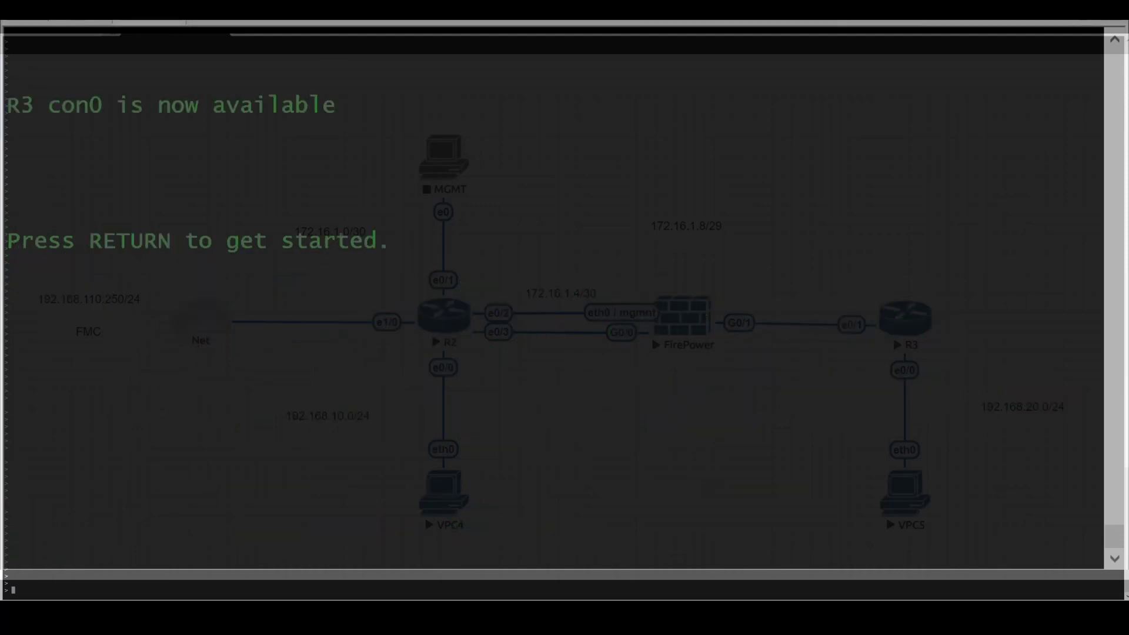
{"action": "key", "text": "Return"}
{"action": "key", "text": "Return"}
{"action": "type", "text": "en]#"}
{"action": "key", "text": "Return"}
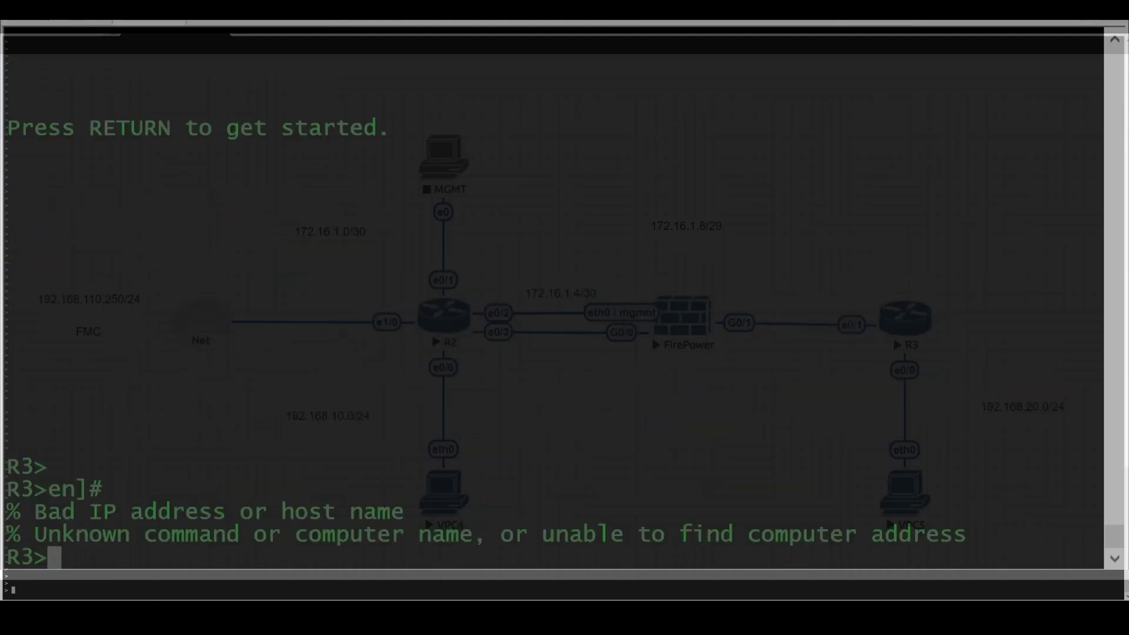
{"action": "type", "text": "en"}
{"action": "key", "text": "Return"}
{"action": "type", "text": "shyop"}
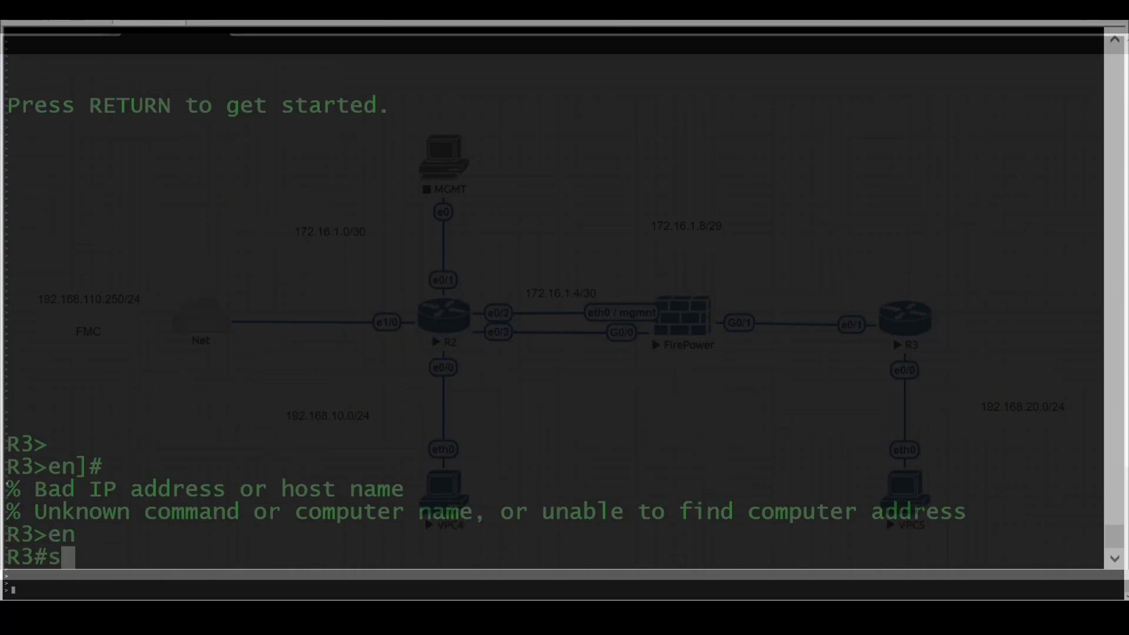
{"action": "key", "text": "BackSpace"}
{"action": "key", "text": "BackSpace"}
{"action": "key", "text": "BackSpace"}
{"action": "type", "text": "o"}
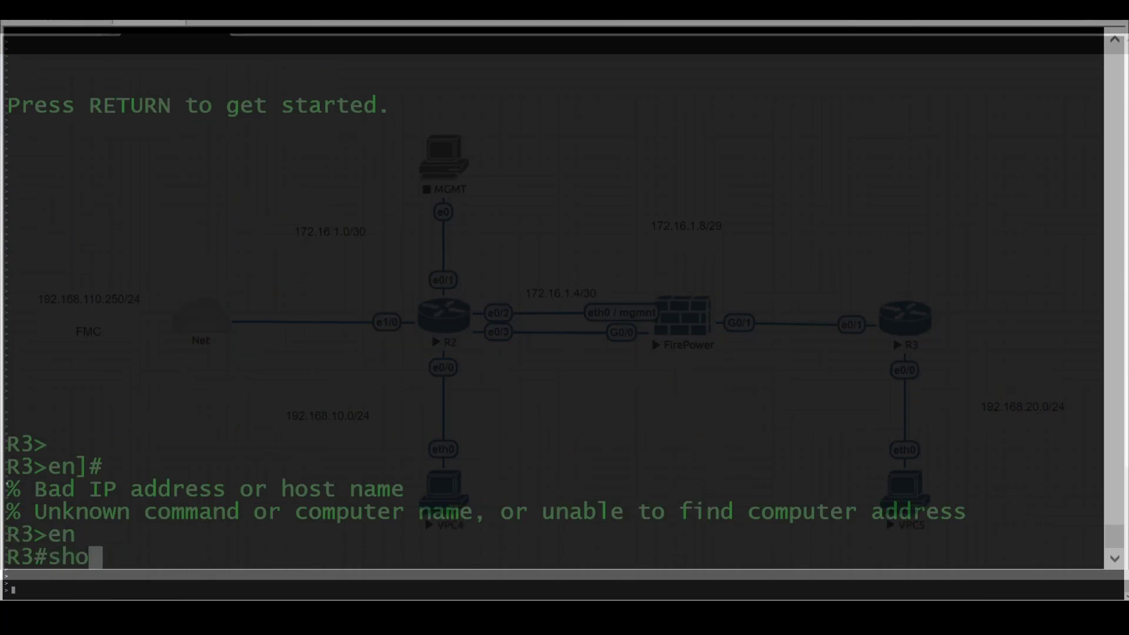
{"action": "type", "text": "w ip route"}
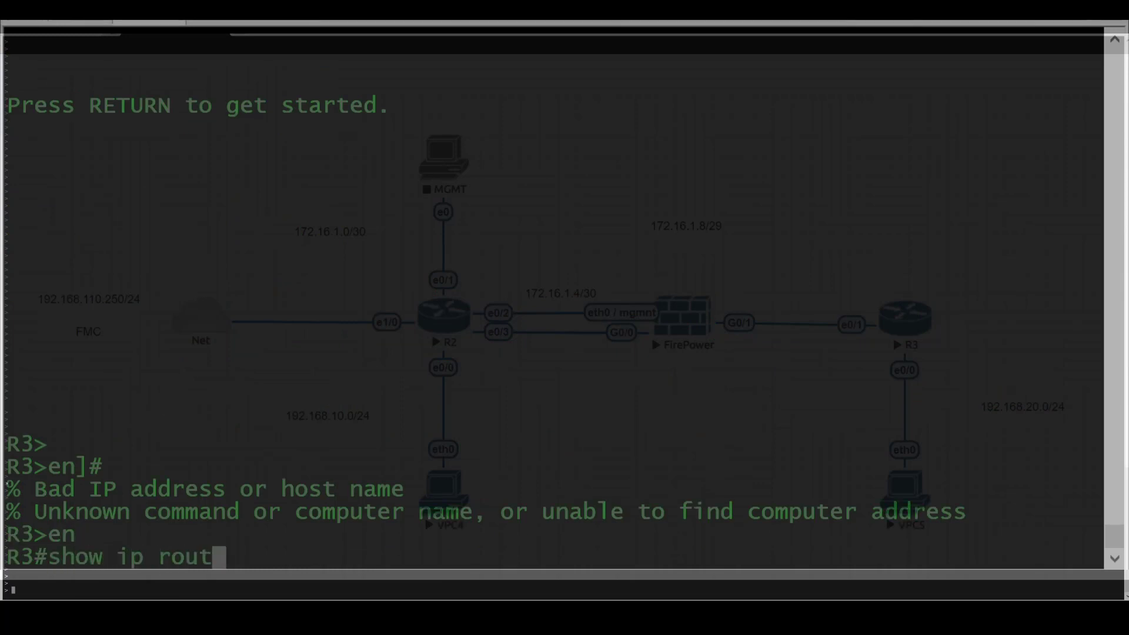
{"action": "key", "text": "Return"}
Display only the static routes on R3 and examine the destination network and next hop.
{"action": "key", "text": "Up"}
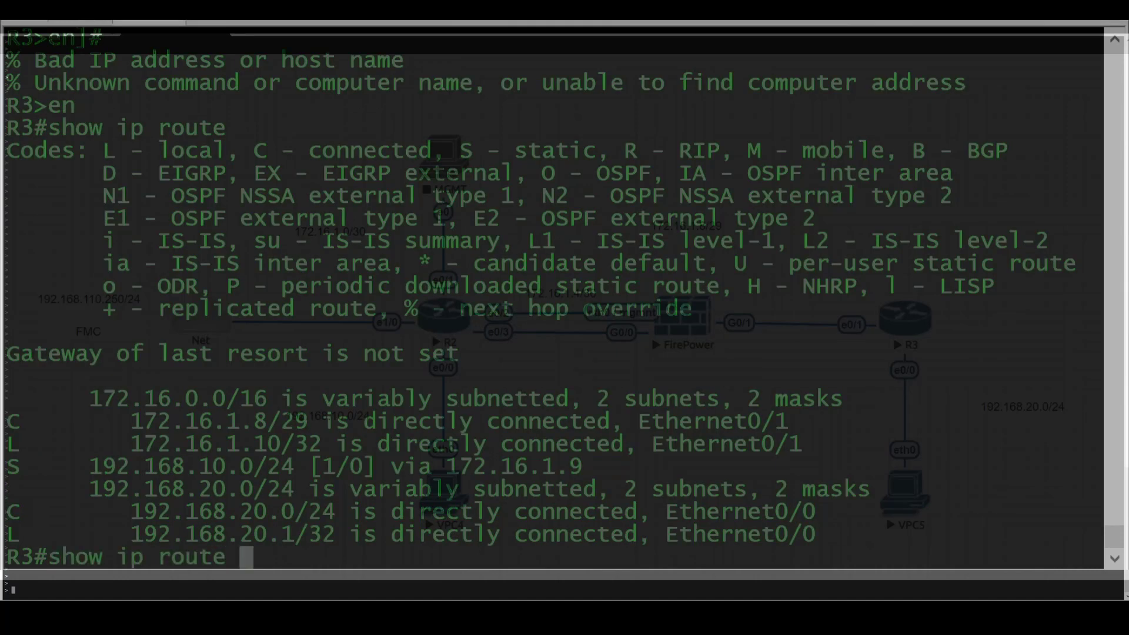
{"action": "type", "text": "static"}
{"action": "key", "text": "Return"}
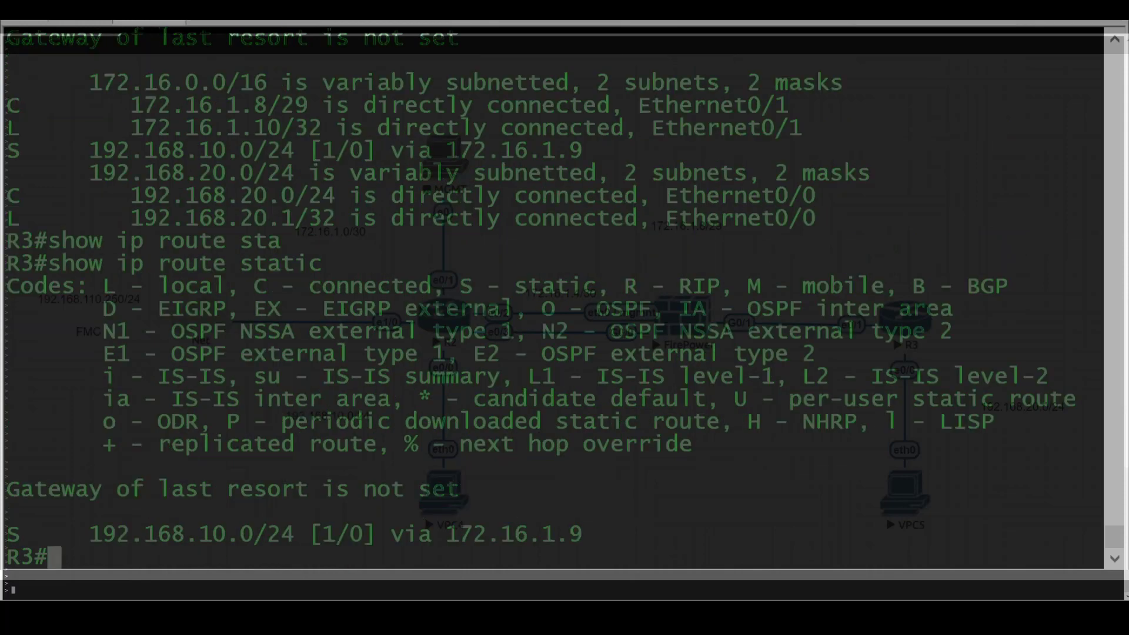
{"action": "left_click_drag", "start_coordinate": [90, 534], "coordinate": [458, 542]}
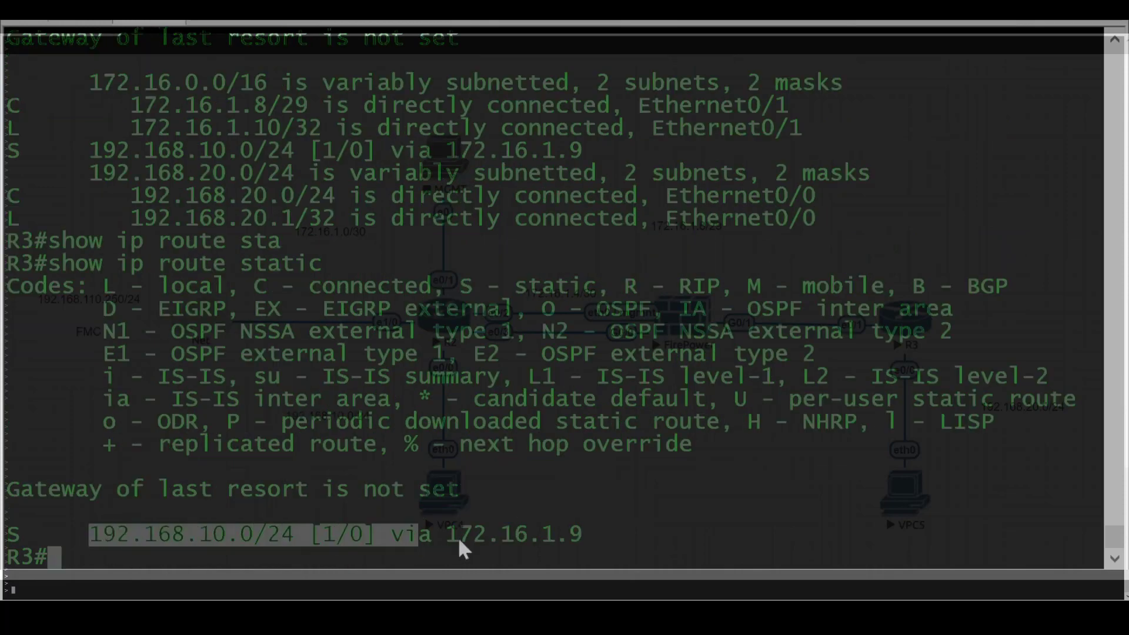
{"action": "left_click", "coordinate": [521, 536]}
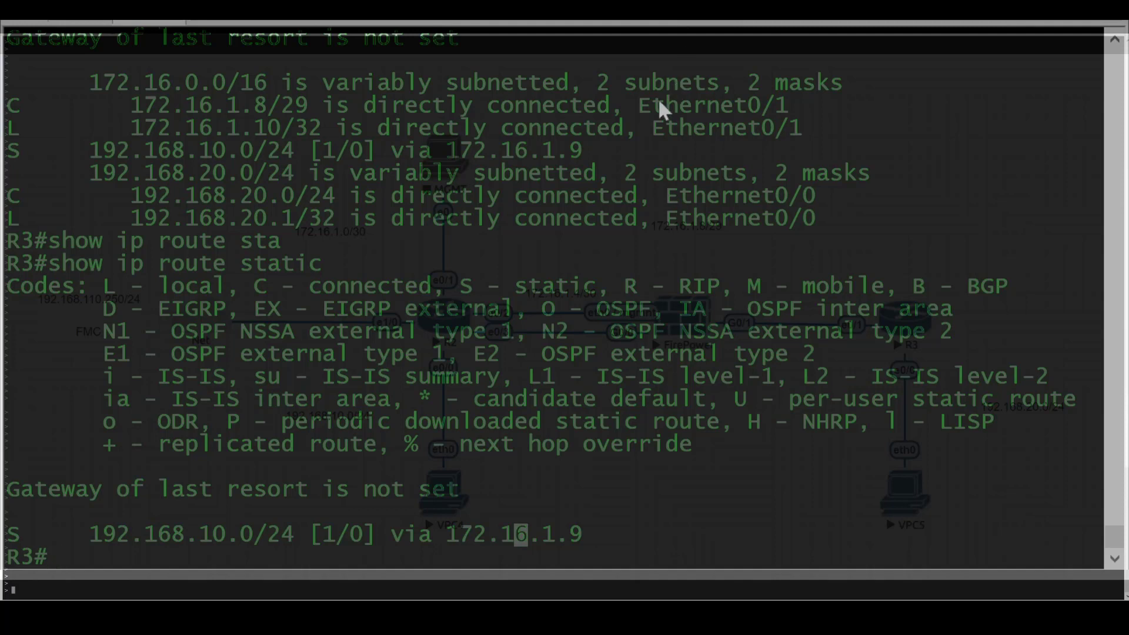
Switch to Firepower Management Center and view the logged connection events.
{"action": "left_click", "coordinate": [635, 324]}
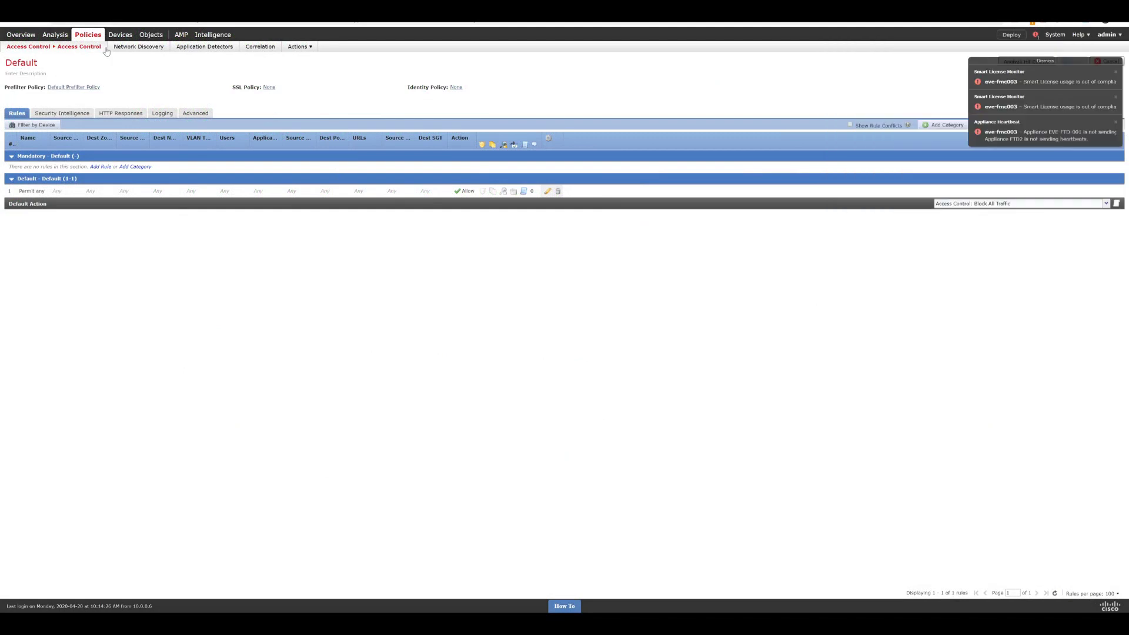
{"action": "mouse_move", "coordinate": [49, 37]}
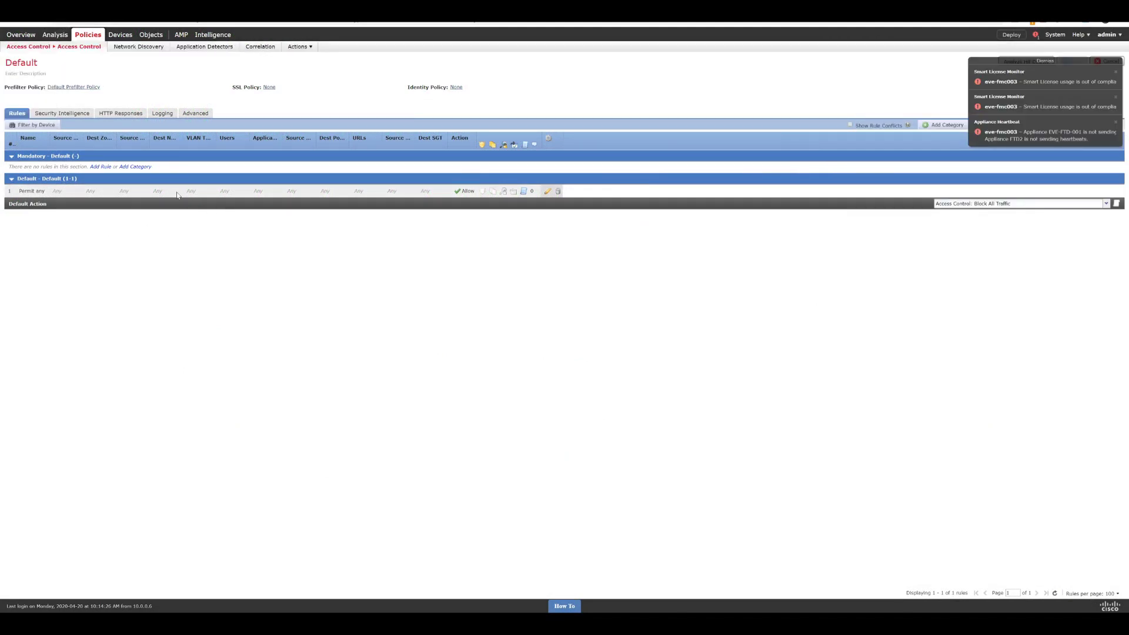
{"action": "left_click", "coordinate": [1016, 59]}
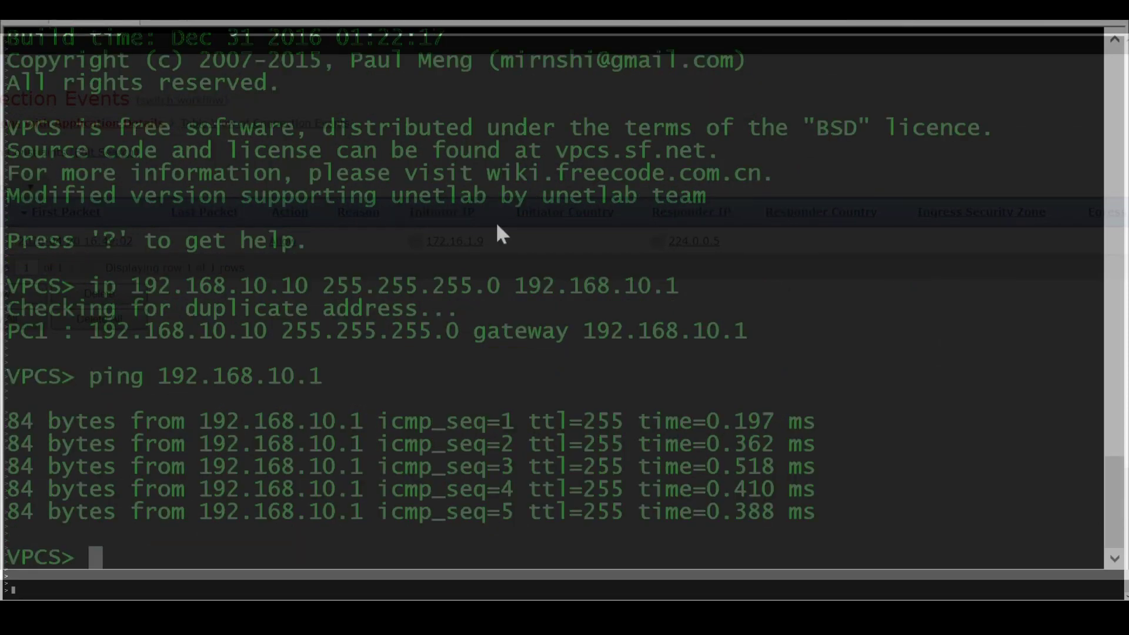
Switch to the PC1 virtual PC console and ping 192.168.20.10 to test connectivity across the firewall.
{"action": "type", "text": "ping "}
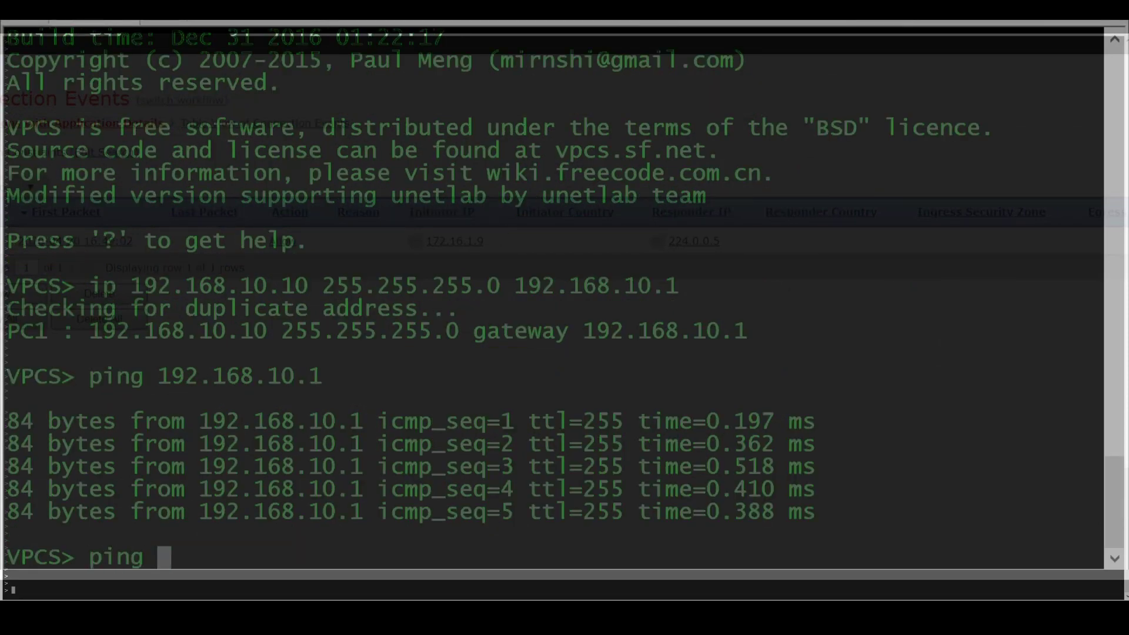
{"action": "type", "text": "192.1"}
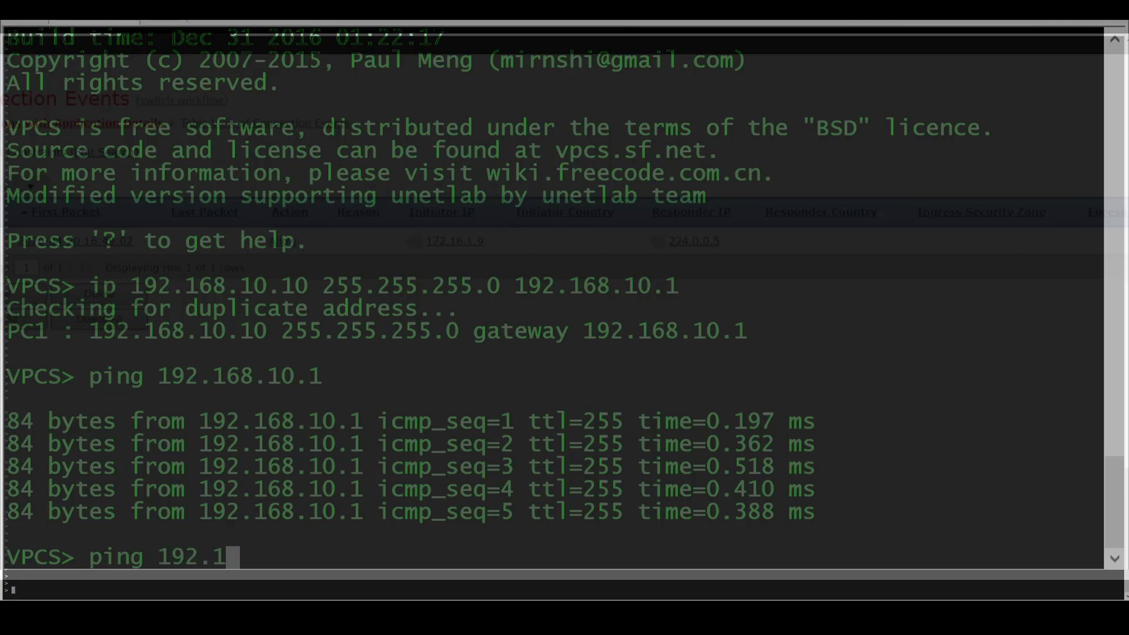
{"action": "type", "text": "68.20.10"}
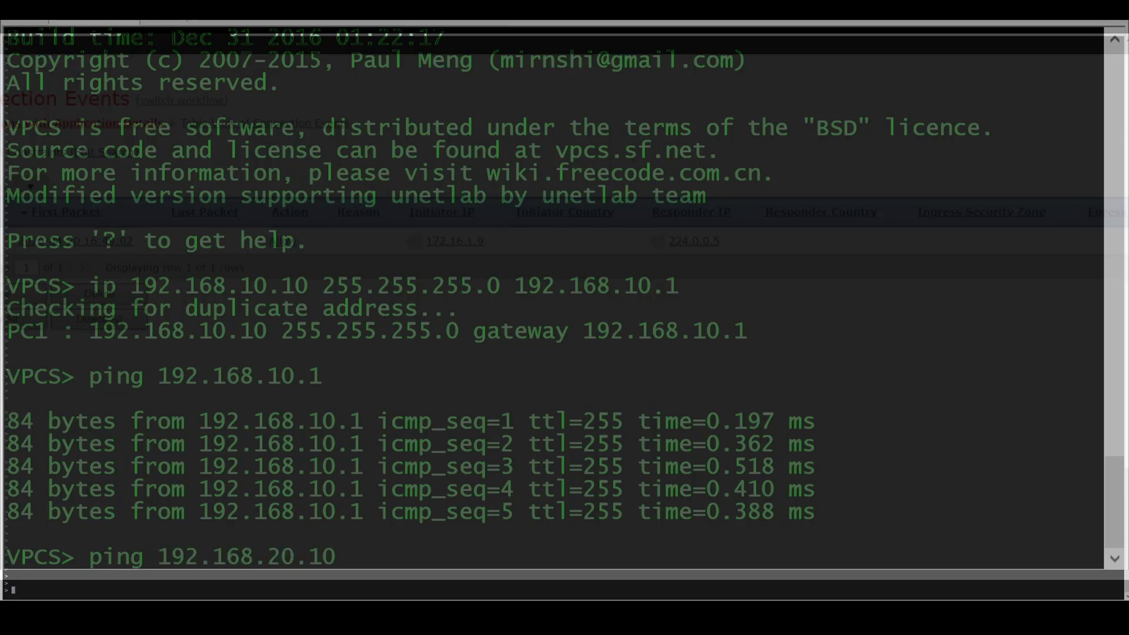
{"action": "key", "text": "Return"}
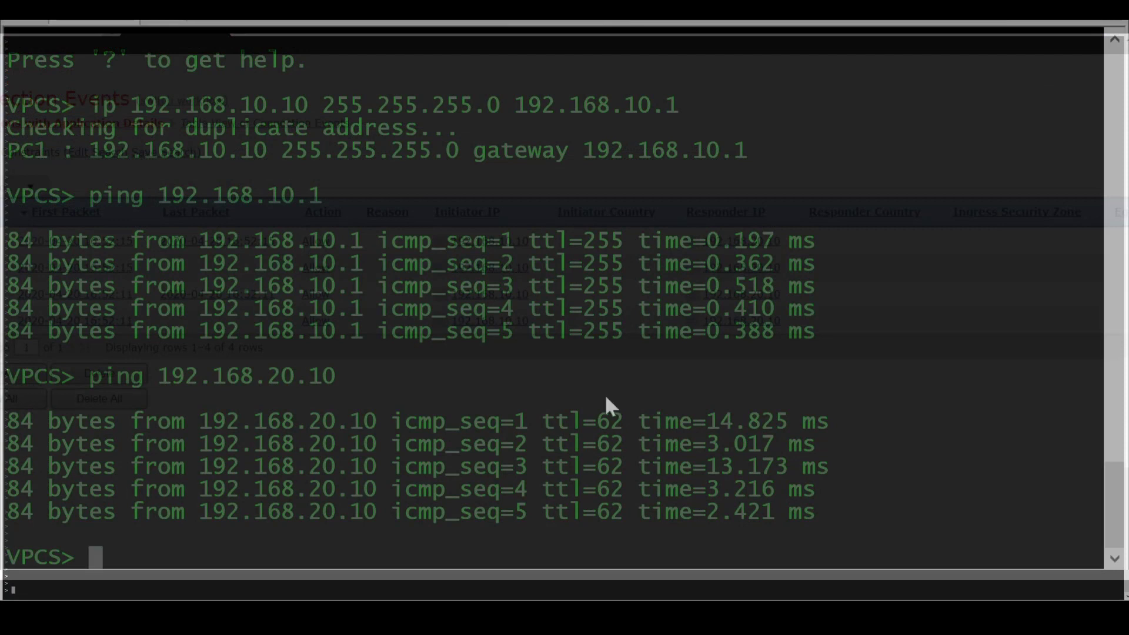
Ping the firewall's bridge group address 172.16.1.11 from PC1.
{"action": "type", "text": "ping 192"}
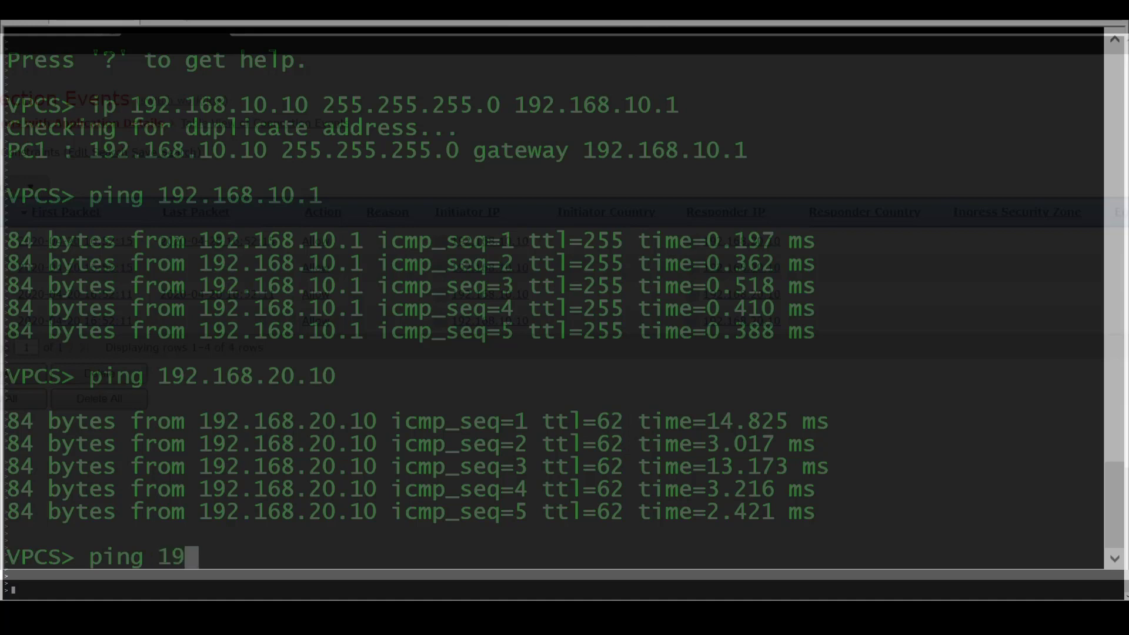
{"action": "key", "text": "BackSpace"}
{"action": "key", "text": "BackSpace"}
{"action": "key", "text": "BackSpace"}
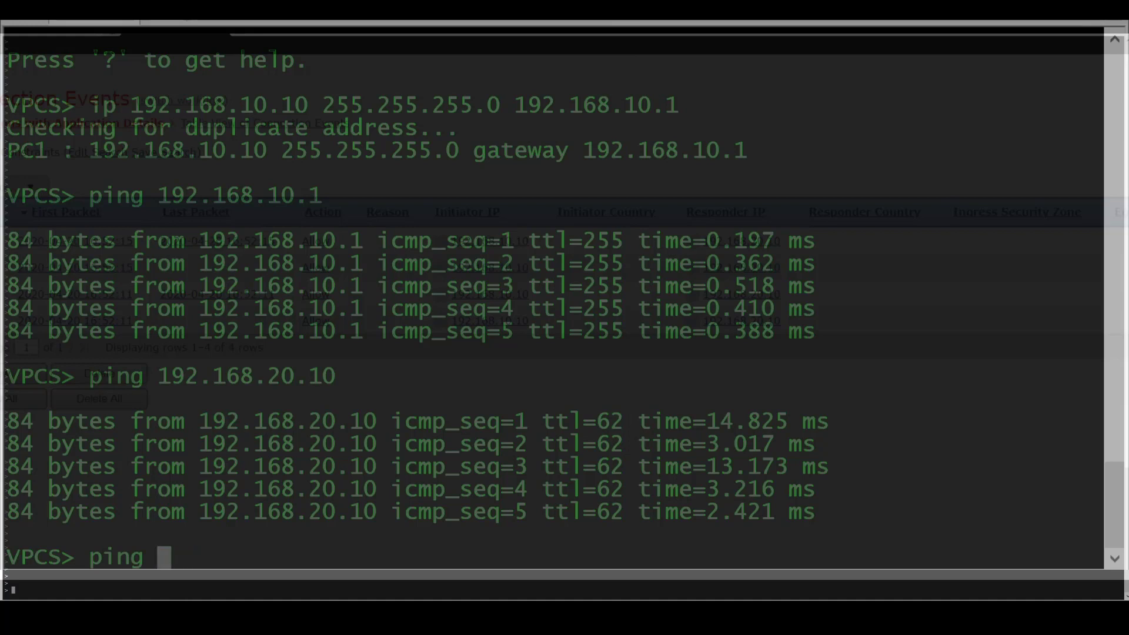
{"action": "type", "text": "172.16."}
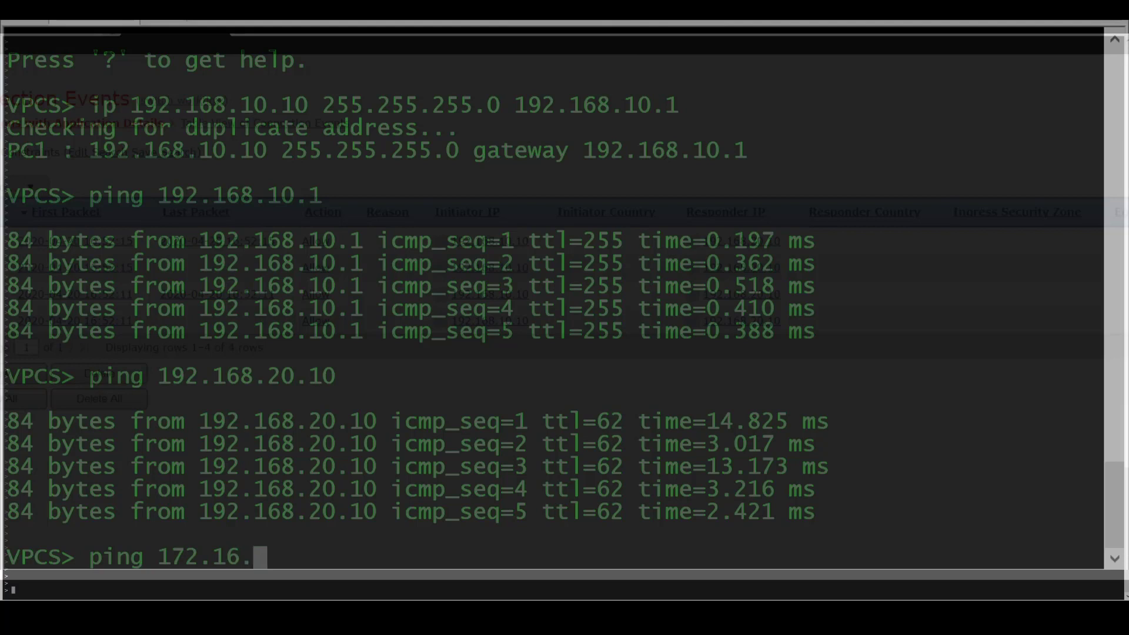
{"action": "type", "text": "1.11"}
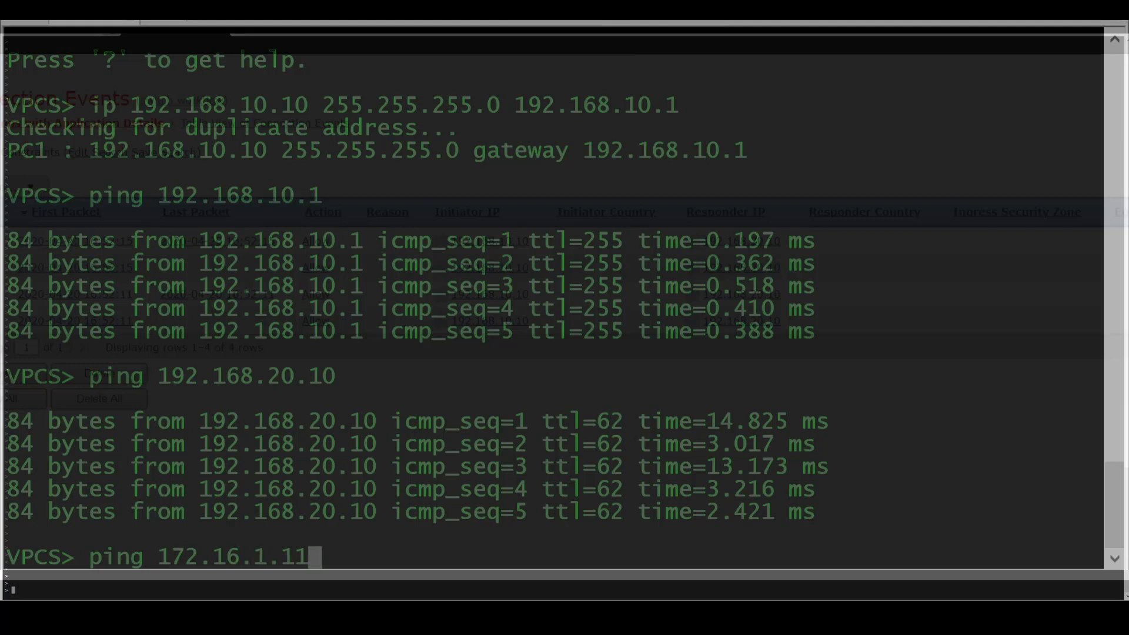
{"action": "key", "text": "Return"}
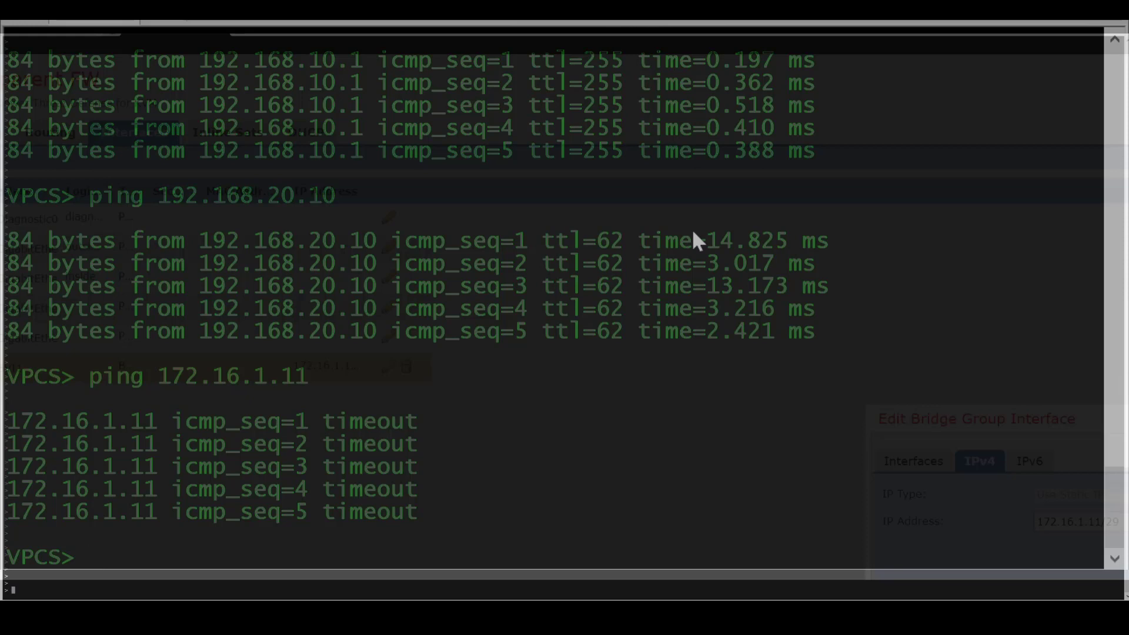
Switch to the R2 console and ping the bridge group address 172.16.1.11 twice.
{"action": "left_click", "coordinate": [27, 20]}
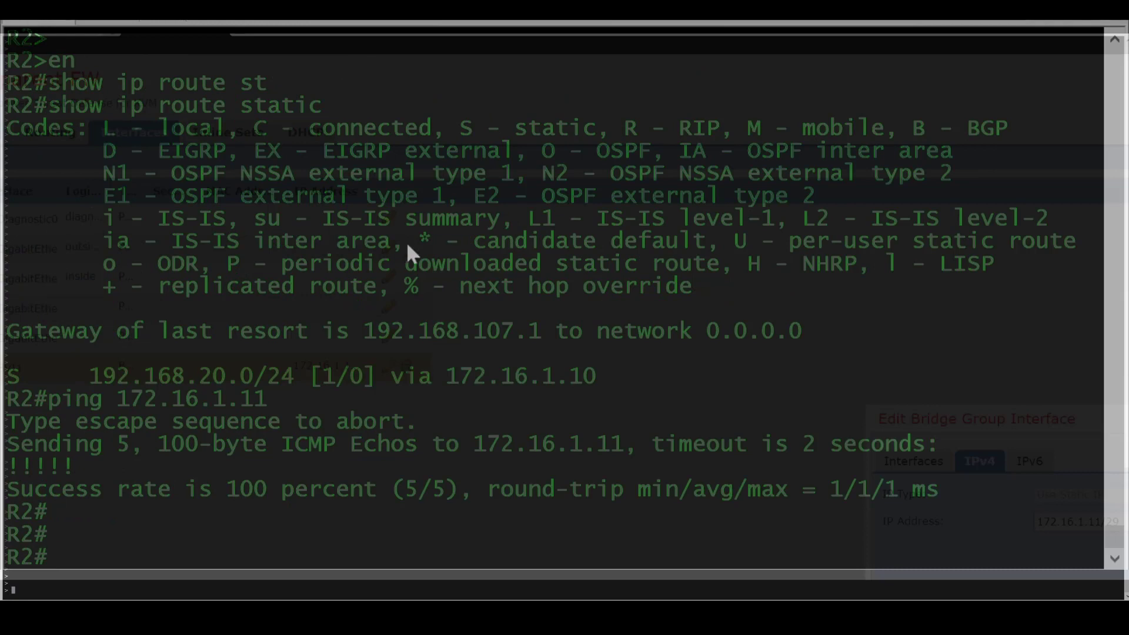
{"action": "key", "text": "Return"}
{"action": "key", "text": "Return"}
{"action": "key", "text": "Return"}
{"action": "key", "text": "Up"}
{"action": "key", "text": "Return"}
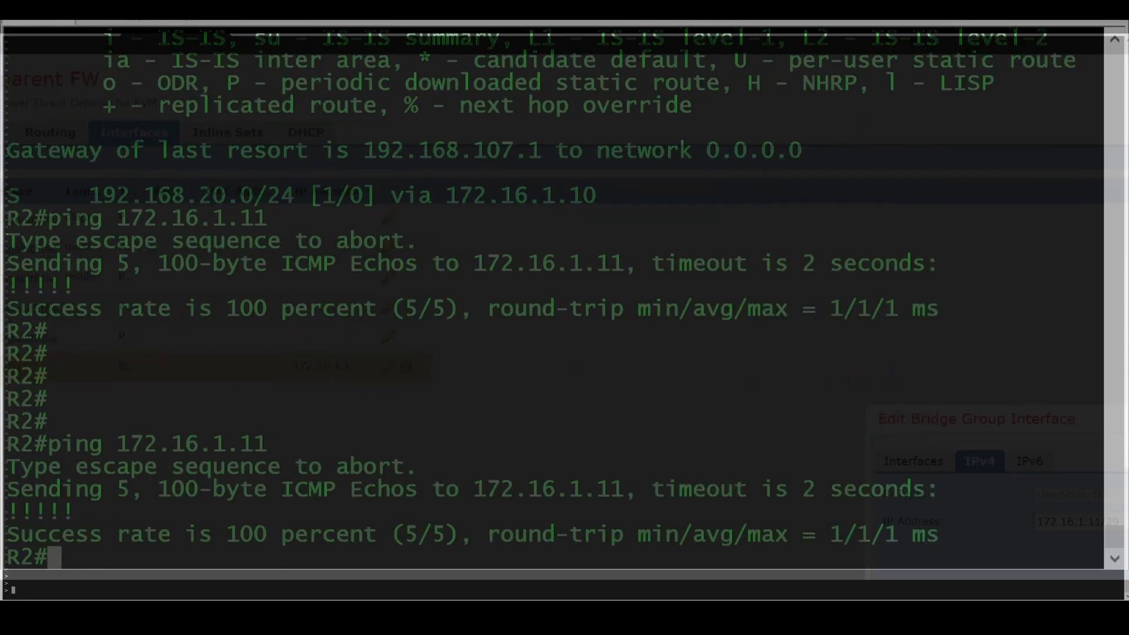
{"action": "key", "text": "Up"}
{"action": "key", "text": "Return"}
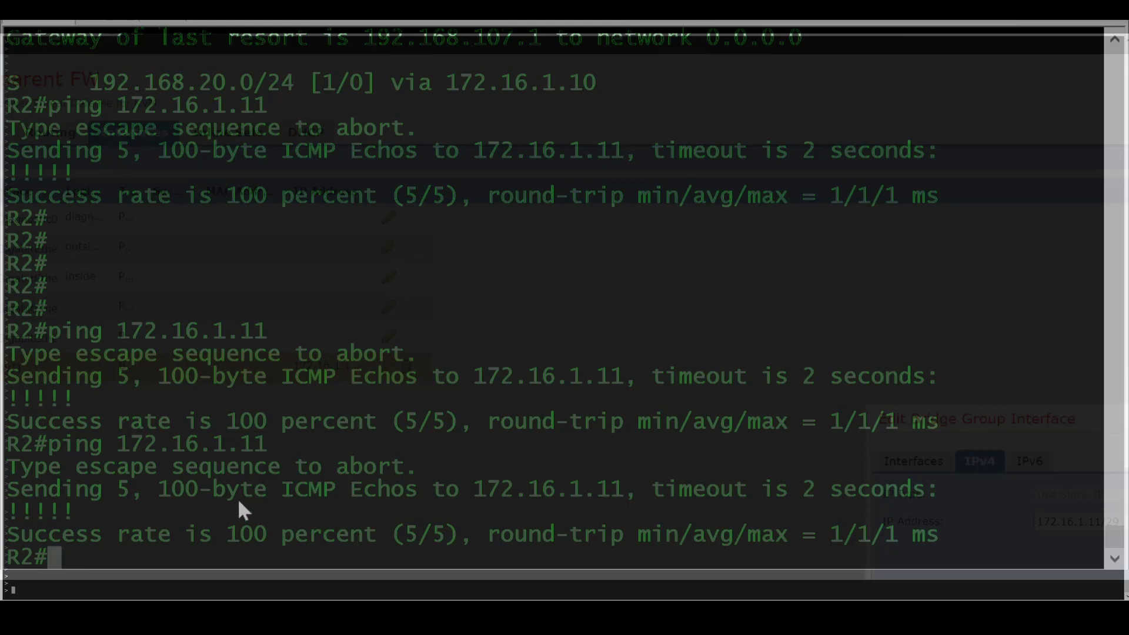
Switch to the R3 console and ping the bridge group address 172.16.1.11.
{"action": "left_click", "coordinate": [150, 24]}
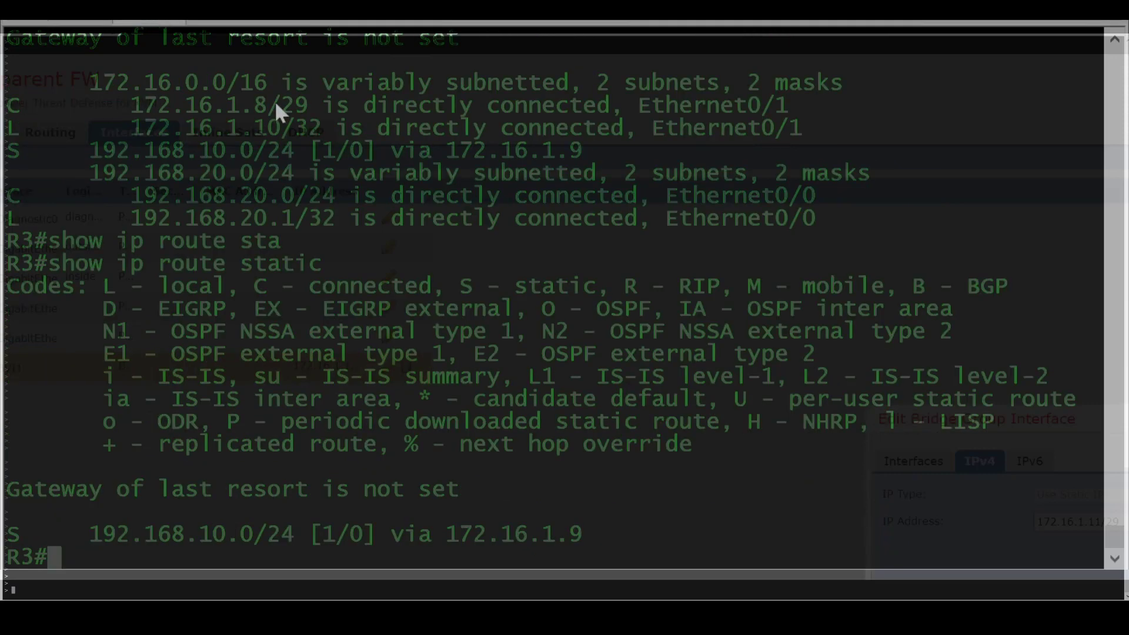
{"action": "type", "text": "ping "}
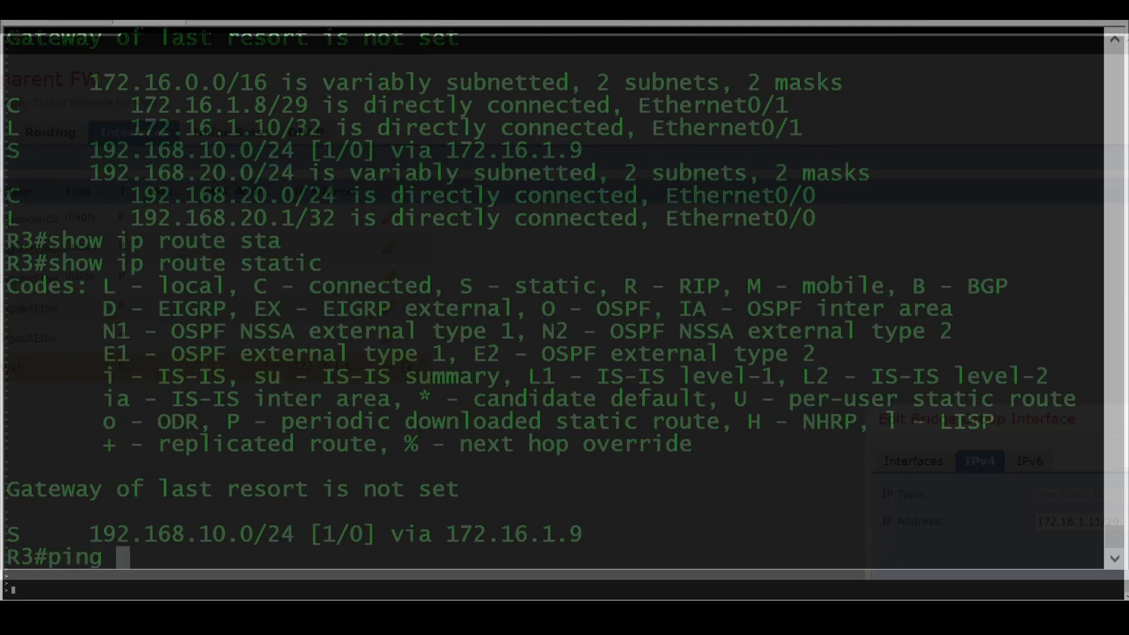
{"action": "type", "text": "172.16."}
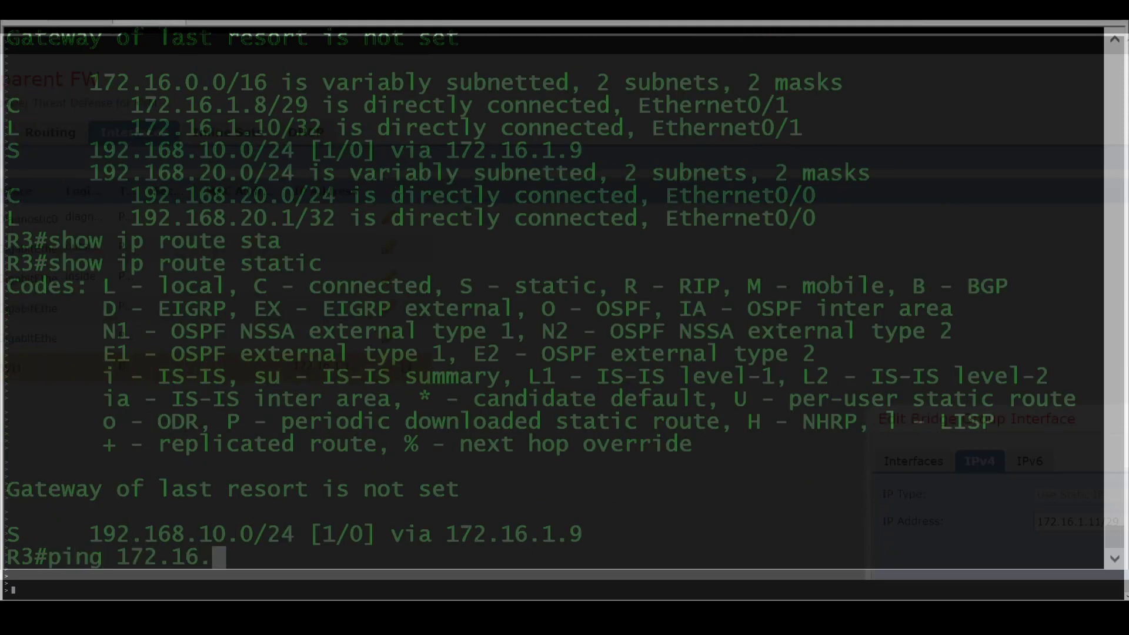
{"action": "type", "text": "1.11"}
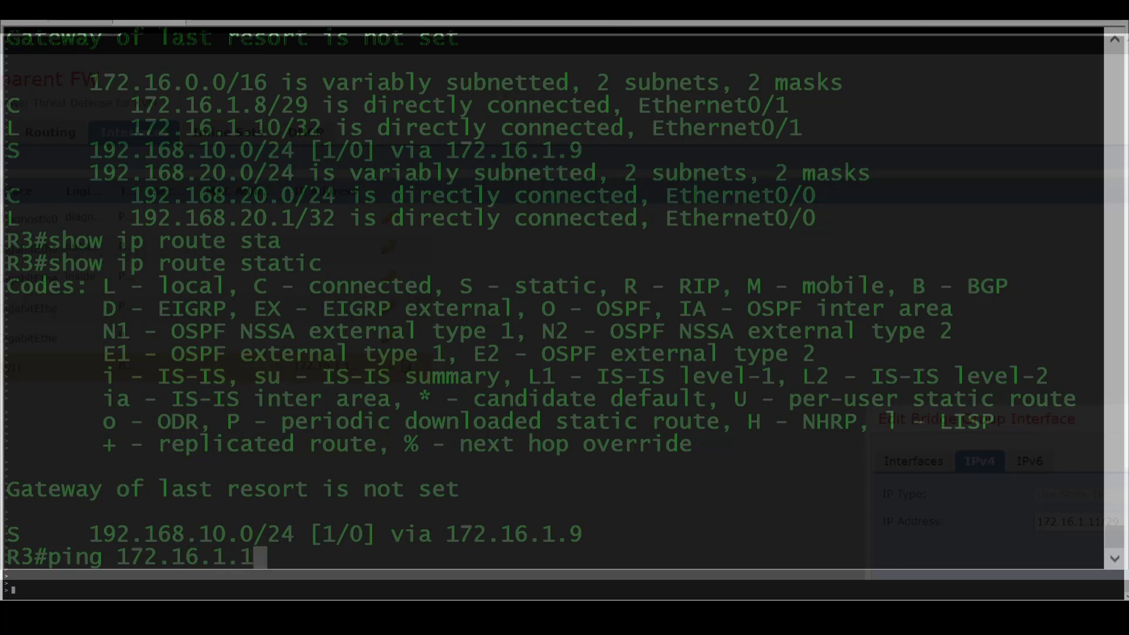
{"action": "key", "text": "Return"}
{"action": "key", "text": "Return"}
{"action": "key", "text": "Return"}
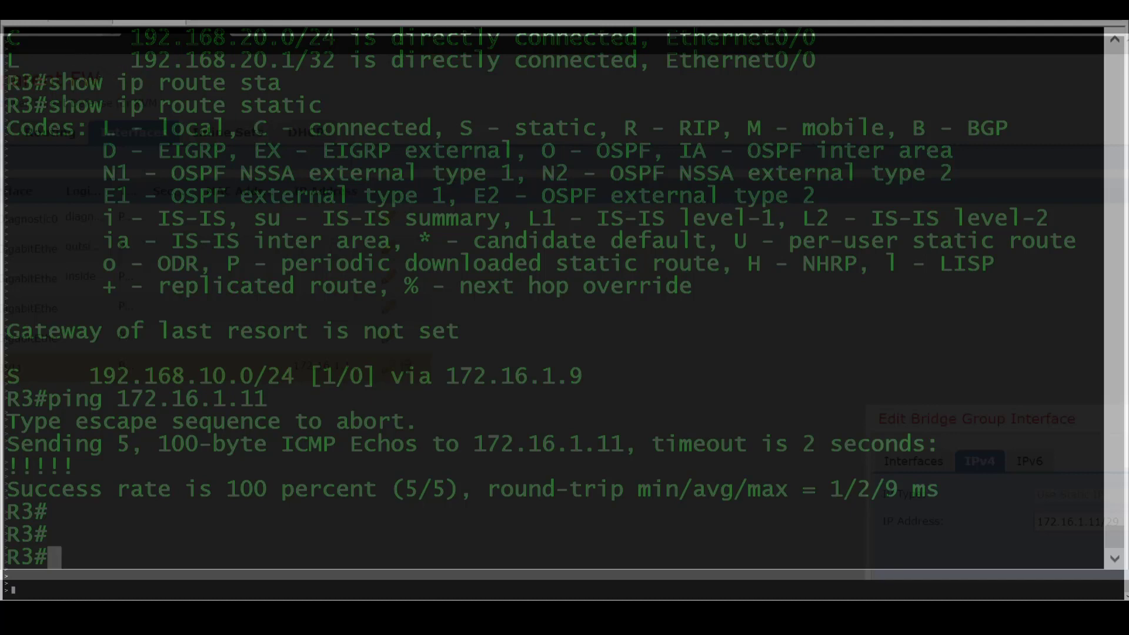
Switch to Firepower Management Center, close the bridge group interface settings, and open the Default access control policy for editing.
{"action": "left_click", "coordinate": [21, 21]}
{"action": "left_click", "coordinate": [119, 20]}
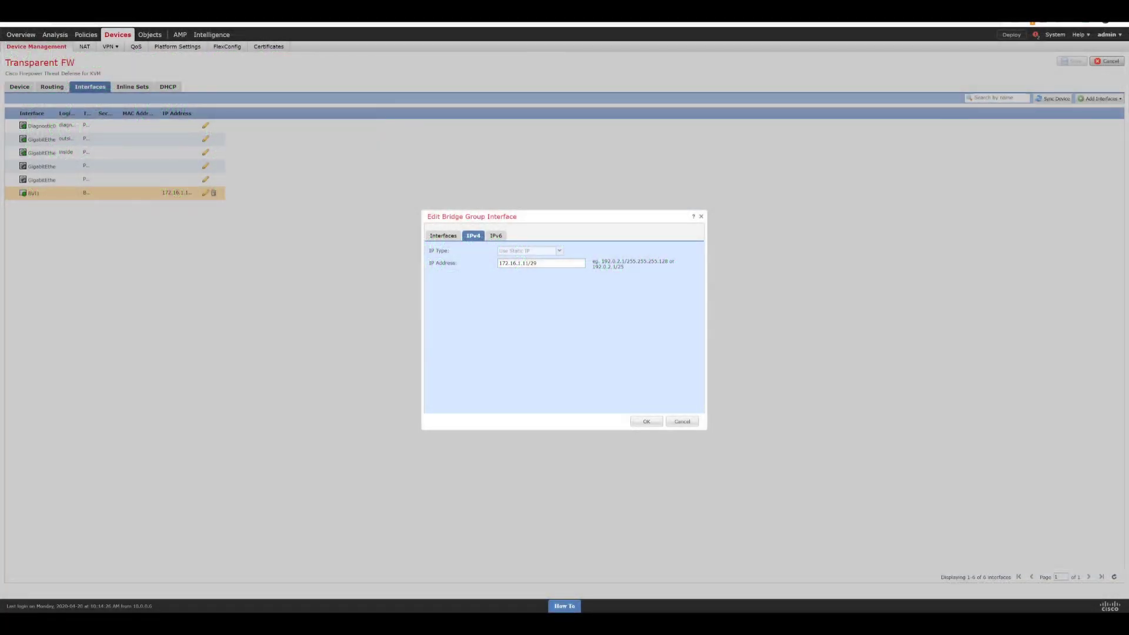
{"action": "left_click", "coordinate": [646, 421]}
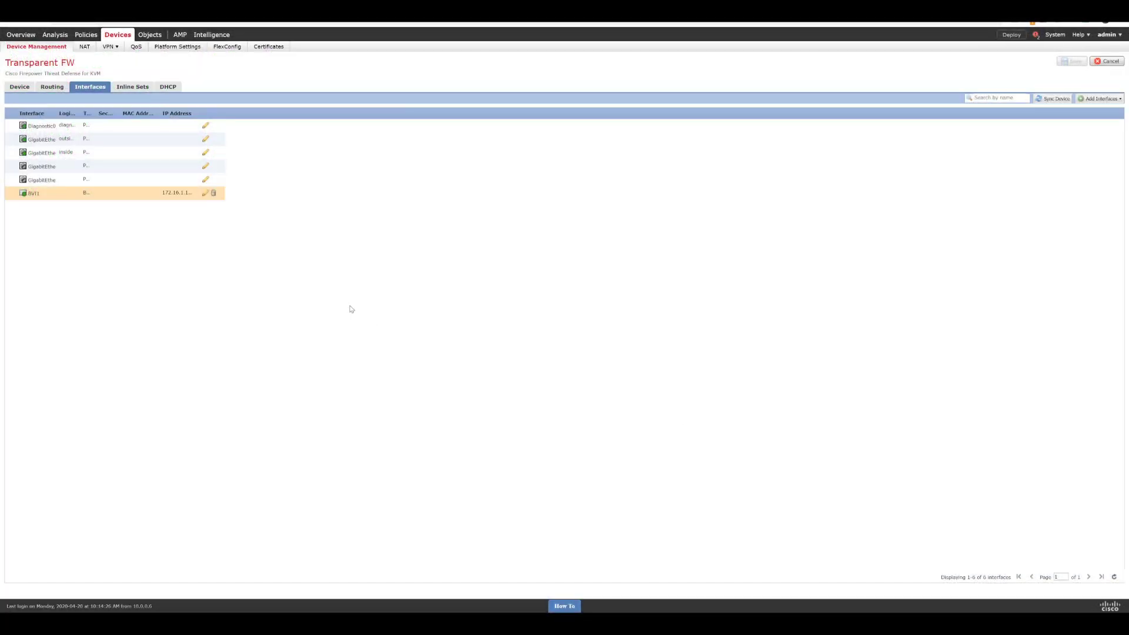
{"action": "mouse_move", "coordinate": [85, 37]}
{"action": "mouse_move", "coordinate": [35, 47]}
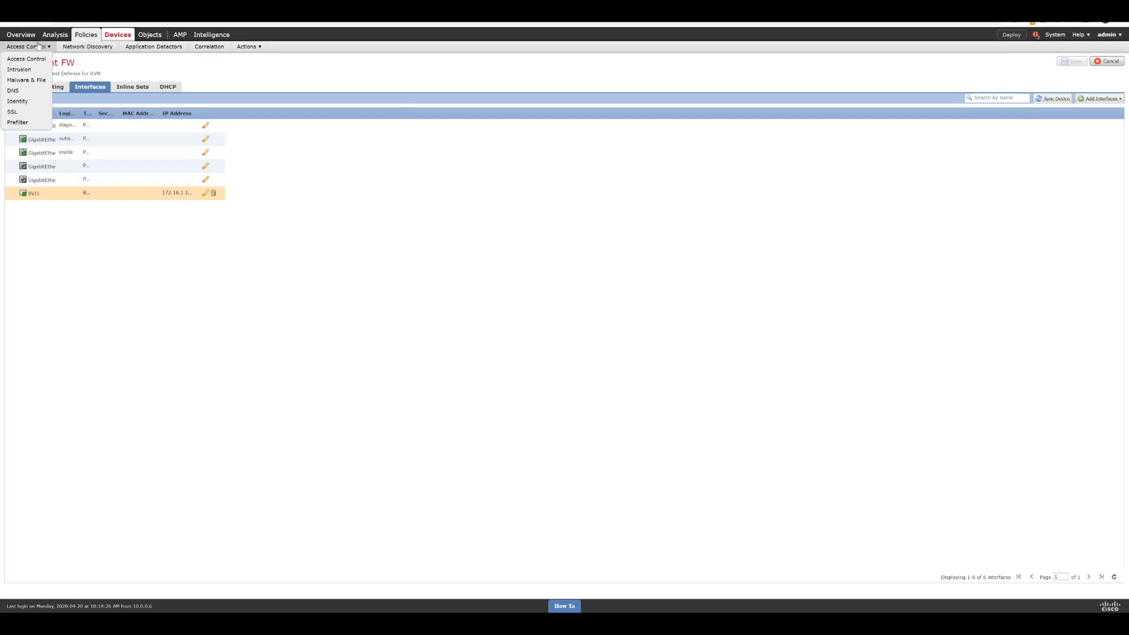
{"action": "left_click", "coordinate": [38, 58]}
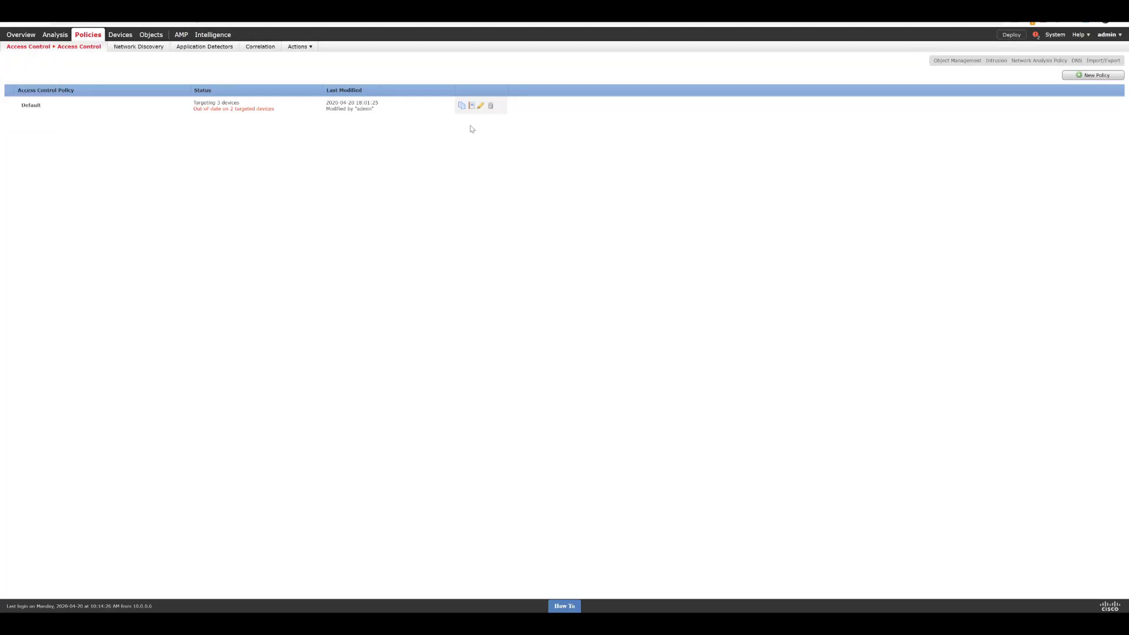
{"action": "left_click", "coordinate": [480, 106]}
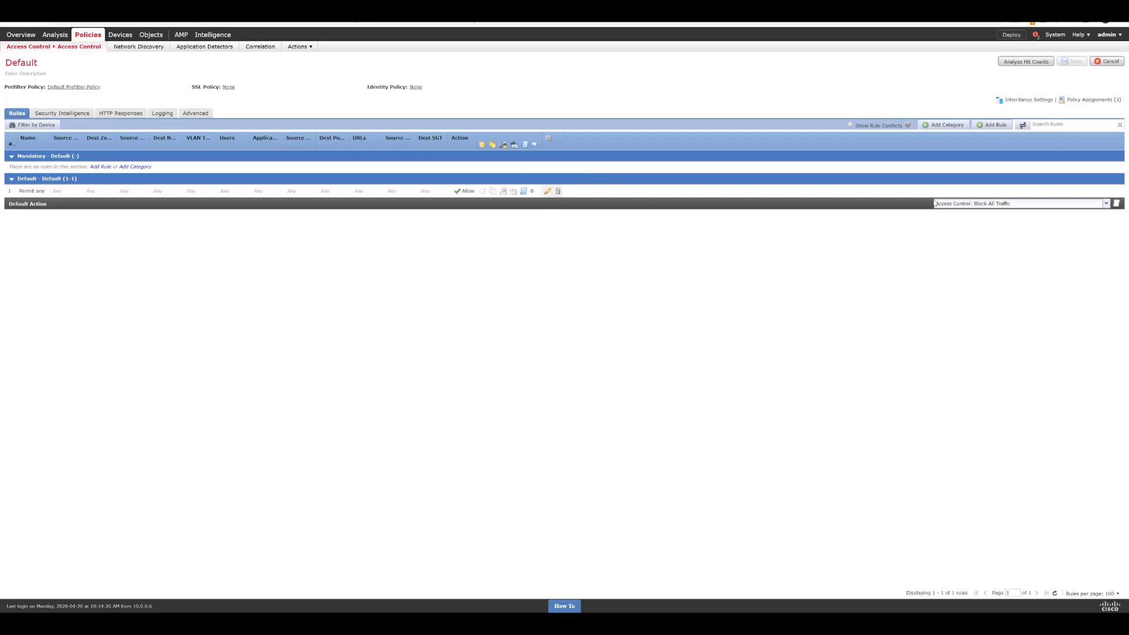
Start a new access control rule named Test Transparent with the Block action, inserted above rule 1.
{"action": "left_click", "coordinate": [989, 124]}
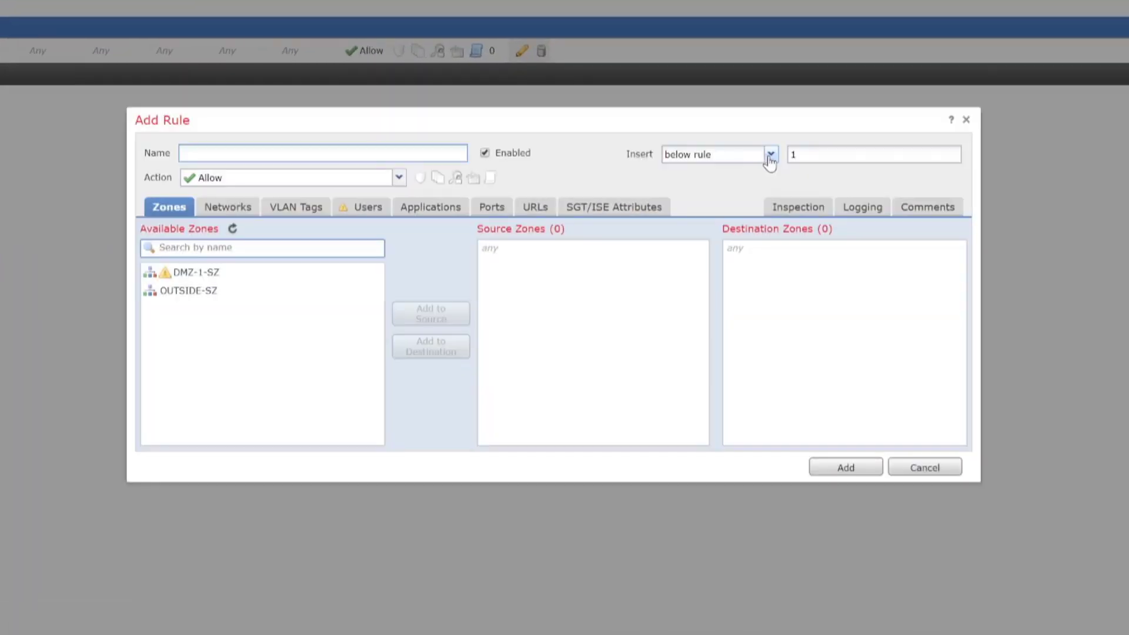
{"action": "left_click", "coordinate": [771, 154]}
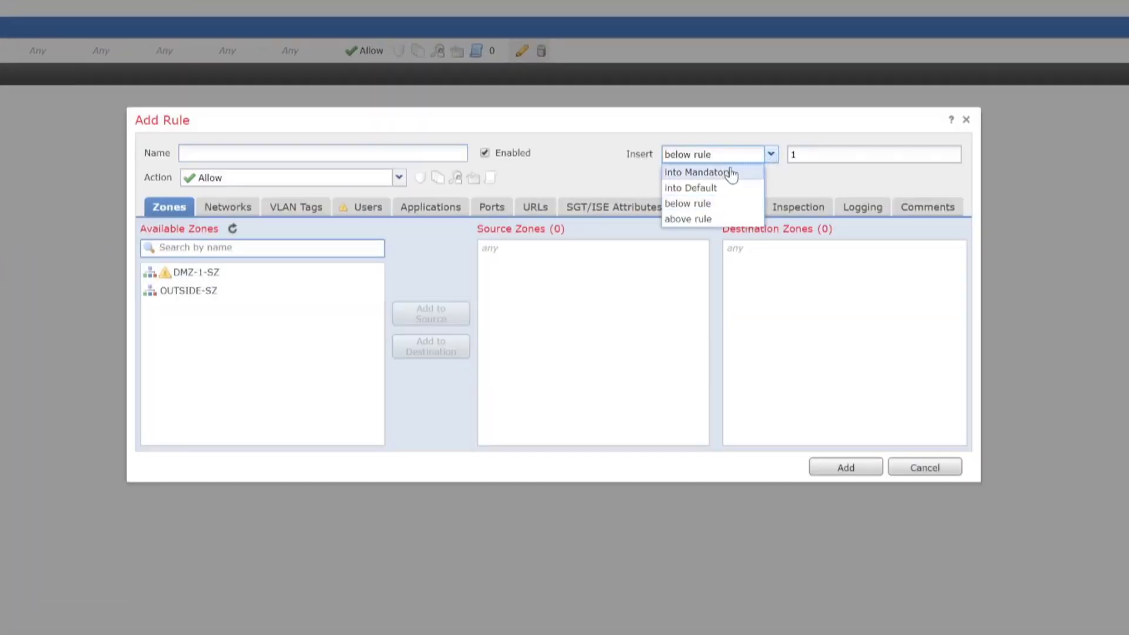
{"action": "left_click", "coordinate": [707, 220]}
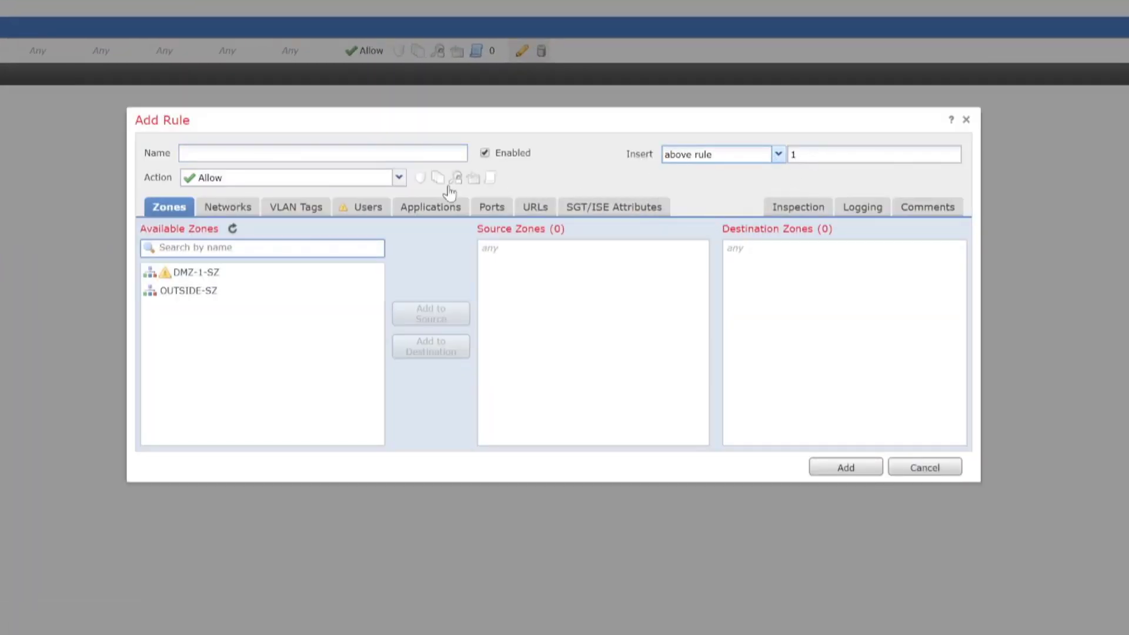
{"action": "left_click", "coordinate": [292, 182]}
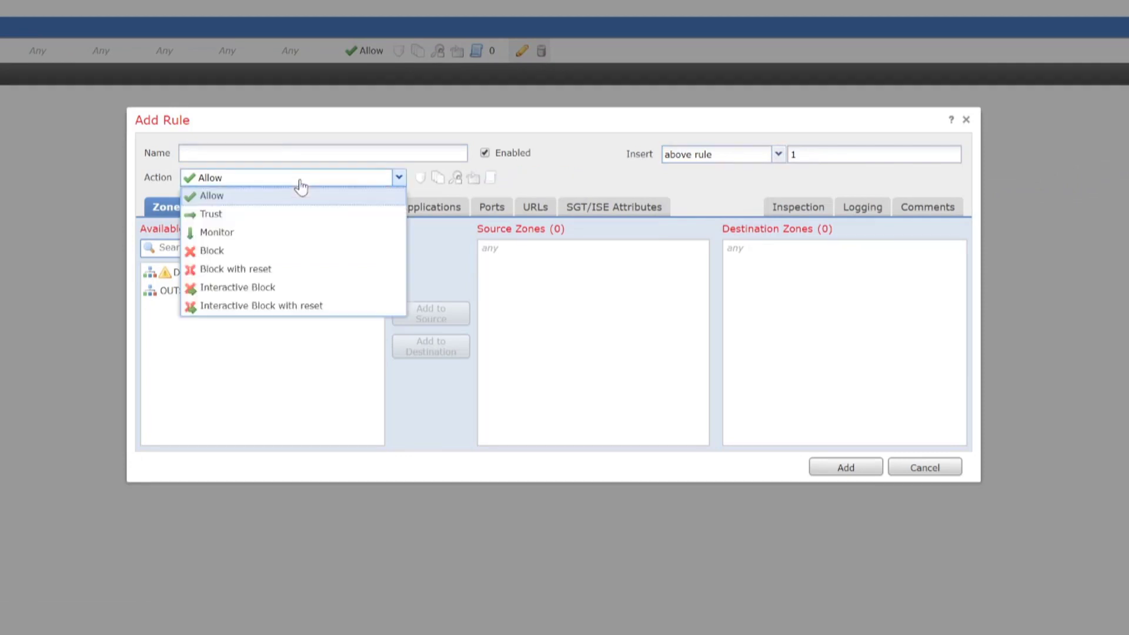
{"action": "left_click", "coordinate": [298, 252]}
{"action": "left_click", "coordinate": [270, 154]}
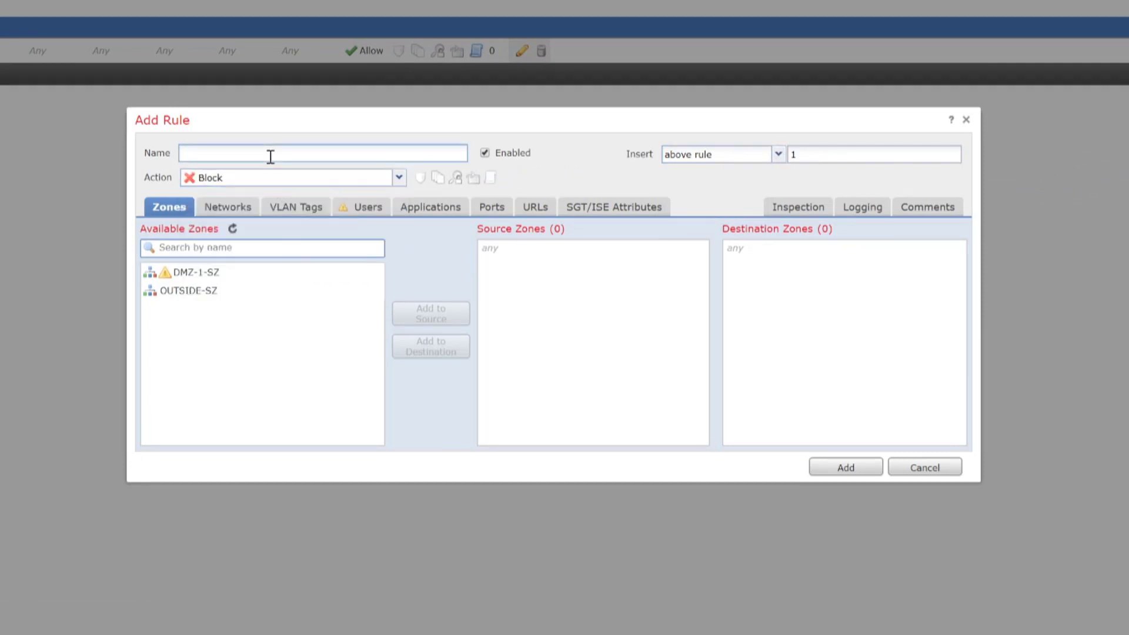
{"action": "type", "text": "Tert"}
{"action": "type", "text": "st Trans"}
{"action": "type", "text": "parent"}
Set the rule's source network to 192.168.10.0_24 and its destination network to 192.168.20.0_24.
{"action": "left_click", "coordinate": [239, 211]}
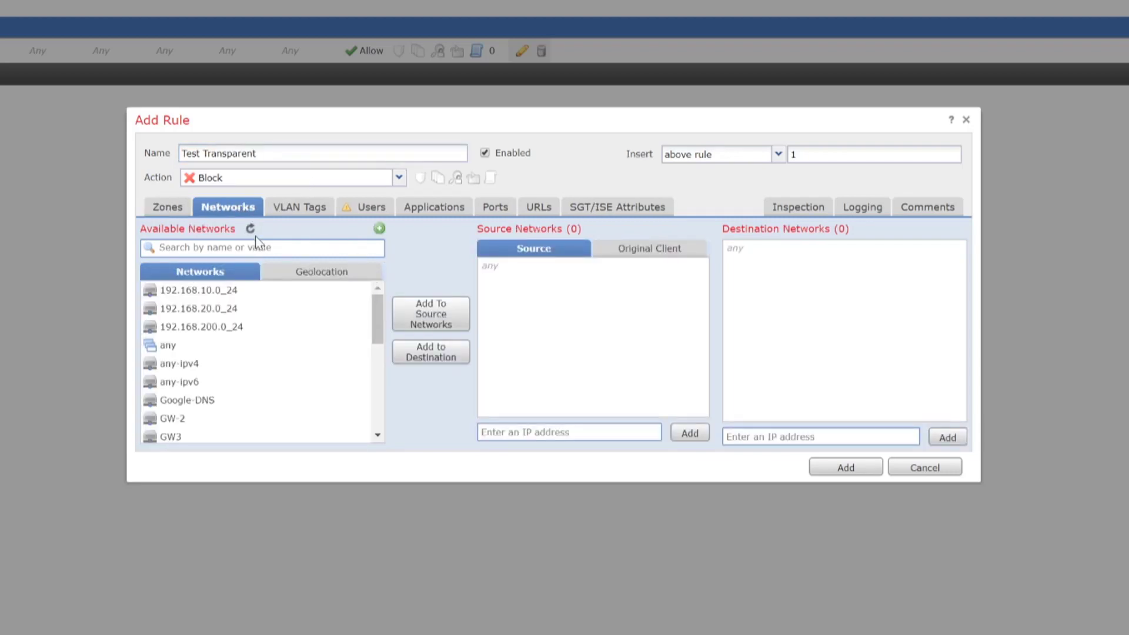
{"action": "left_click", "coordinate": [198, 299]}
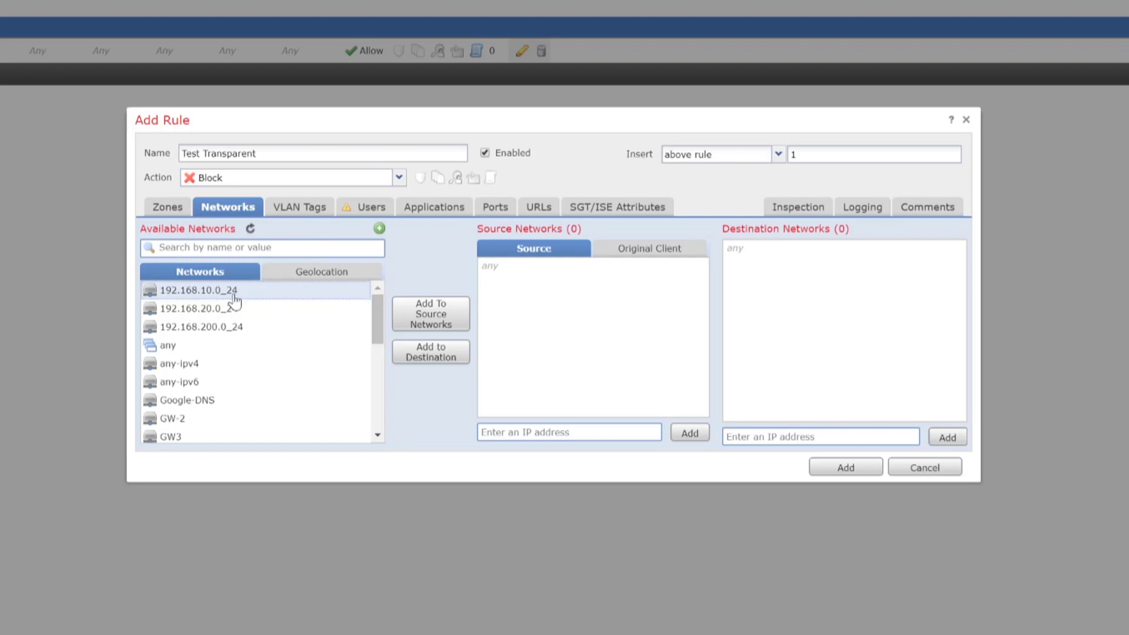
{"action": "left_click", "coordinate": [447, 321]}
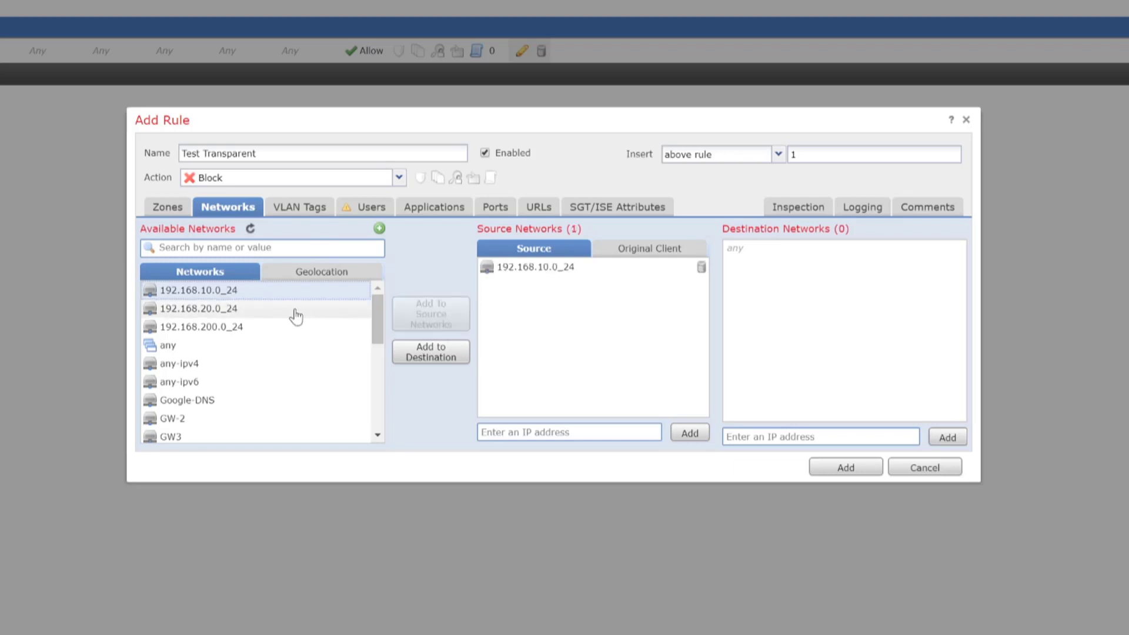
{"action": "left_click", "coordinate": [273, 313]}
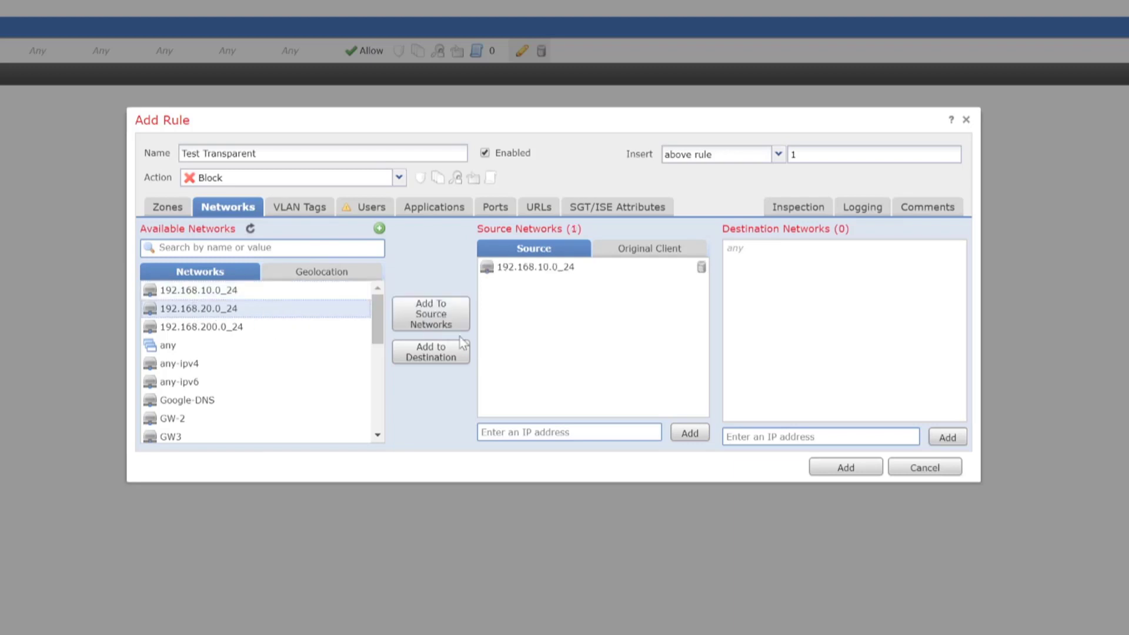
{"action": "left_click", "coordinate": [445, 357]}
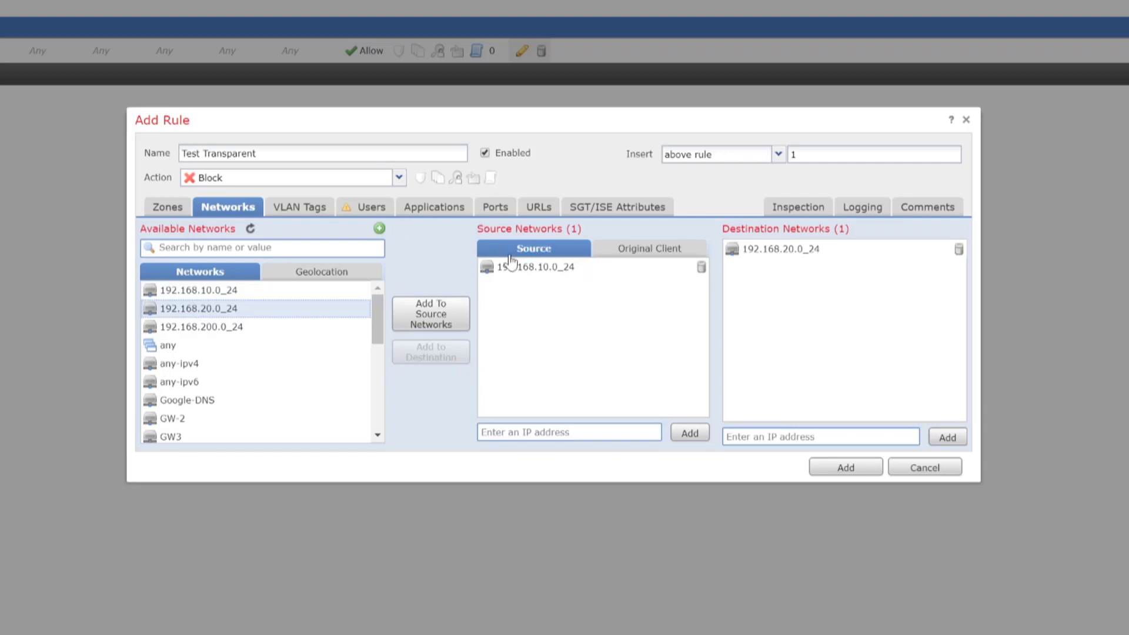
Enable logging at the beginning of connection for the block rule and add the rule to the policy.
{"action": "left_click", "coordinate": [491, 209]}
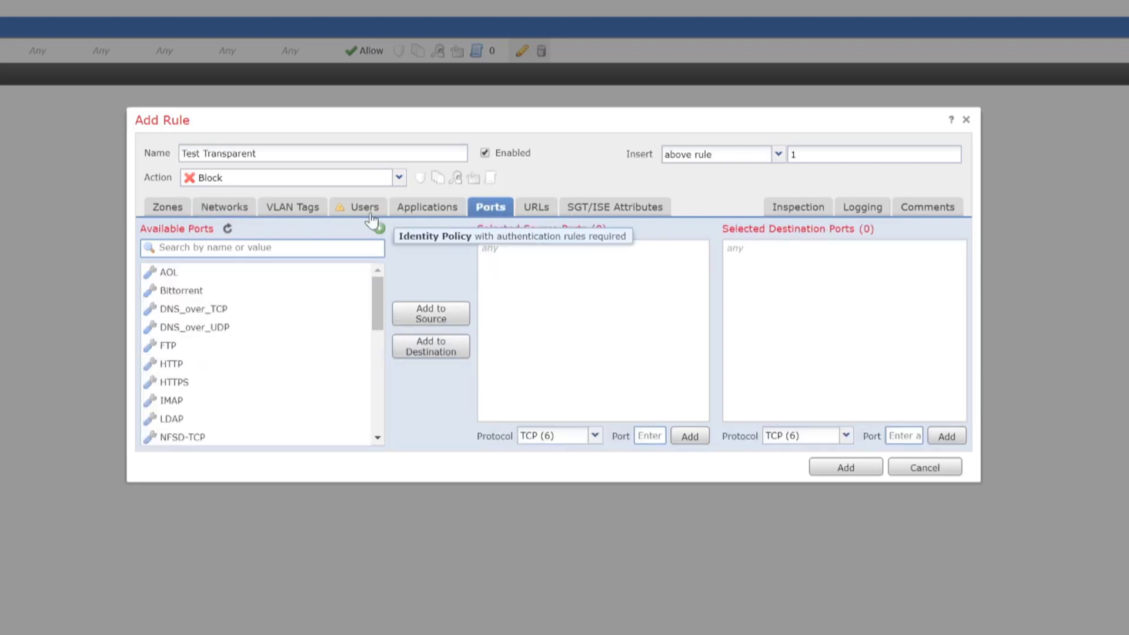
{"action": "left_click", "coordinate": [840, 212]}
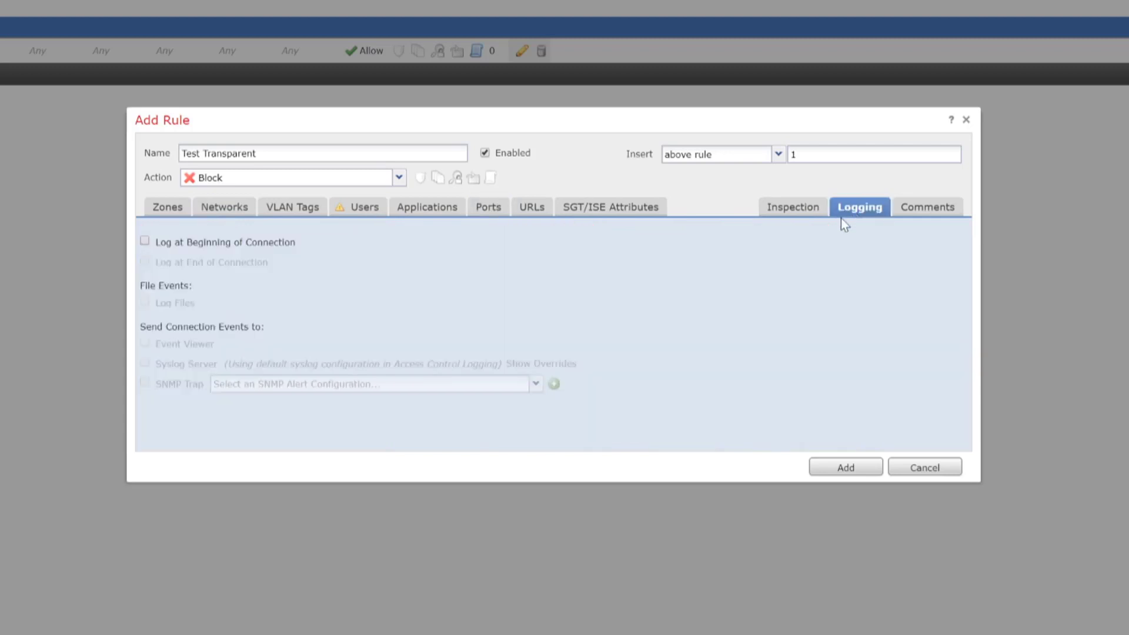
{"action": "left_click", "coordinate": [211, 243]}
{"action": "left_click", "coordinate": [841, 467]}
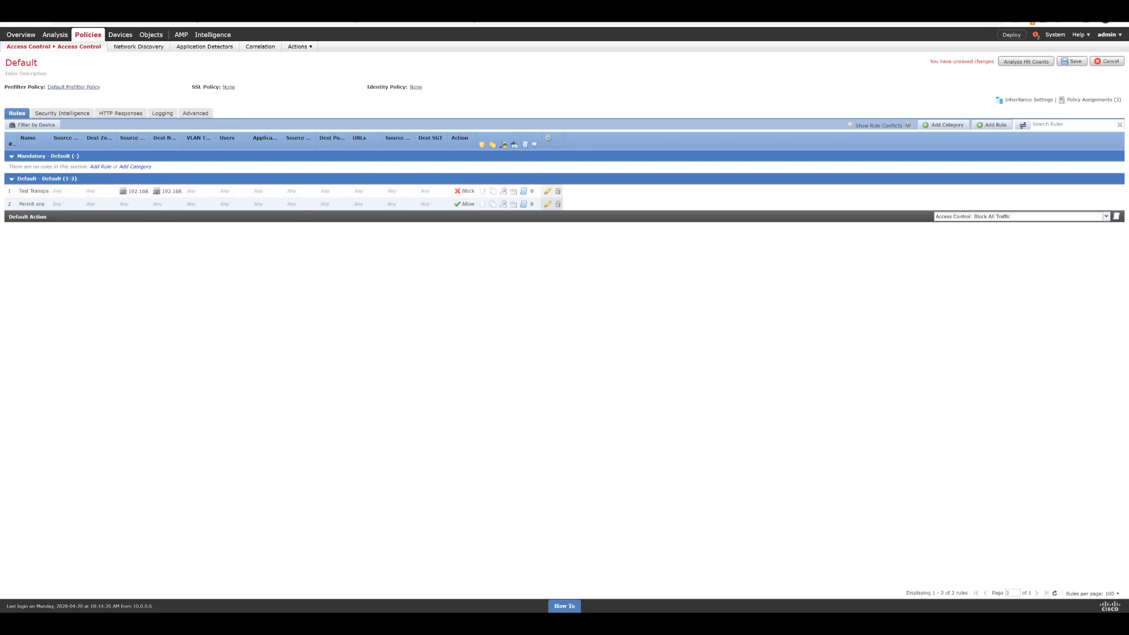
Save the Default access control policy and deploy it to the Transparent FW device.
{"action": "left_click", "coordinate": [1072, 61]}
{"action": "left_click", "coordinate": [1023, 39]}
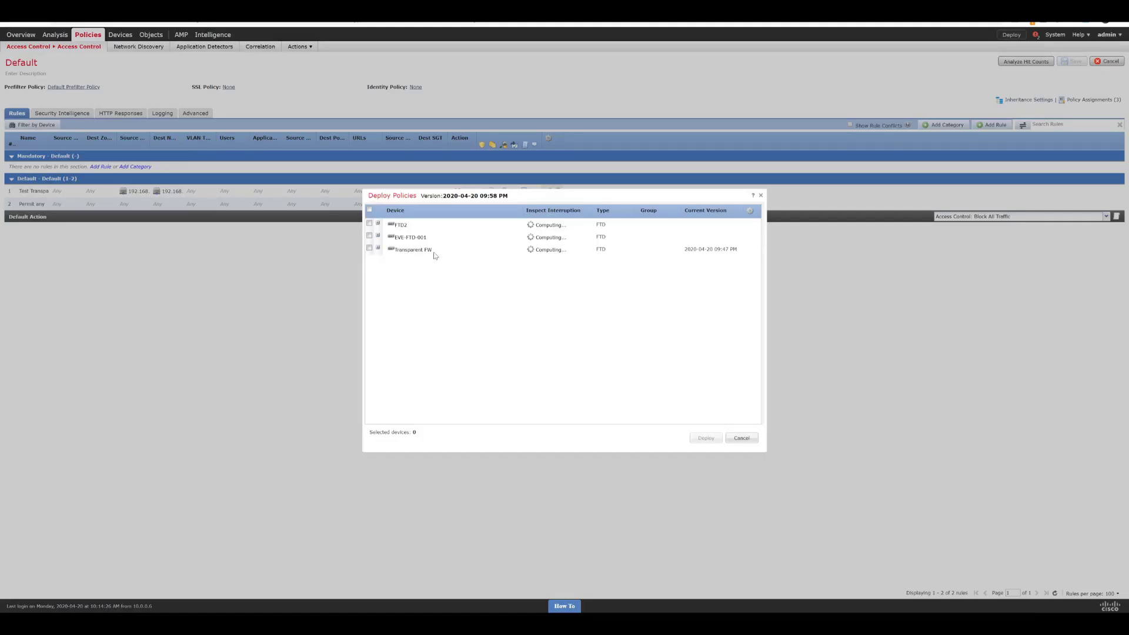
{"action": "left_click", "coordinate": [369, 248]}
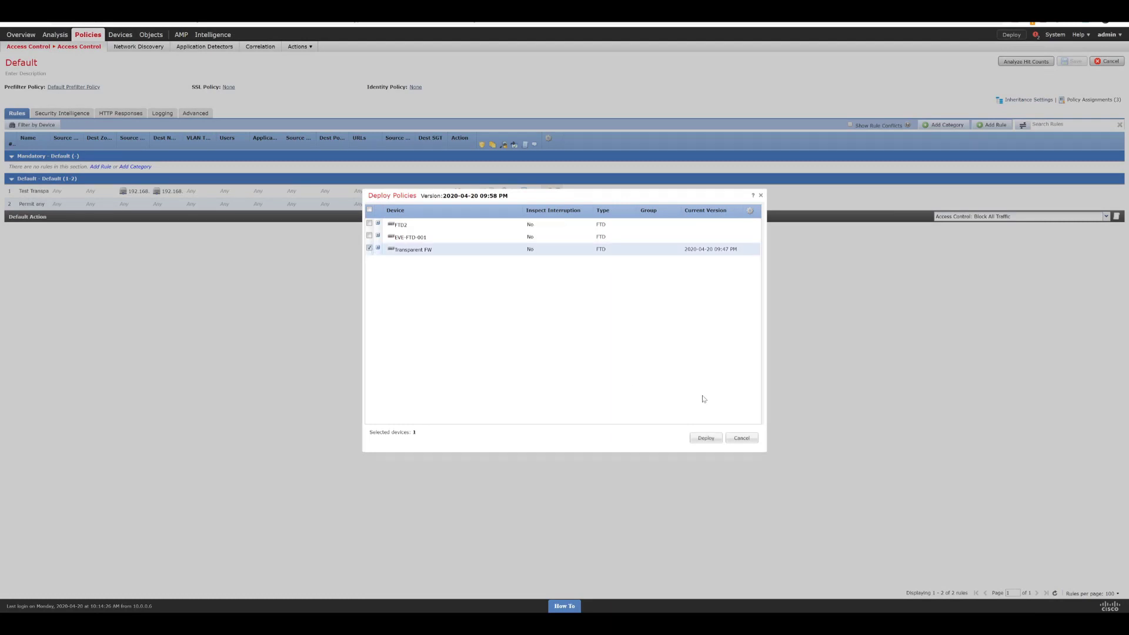
{"action": "left_click", "coordinate": [706, 441]}
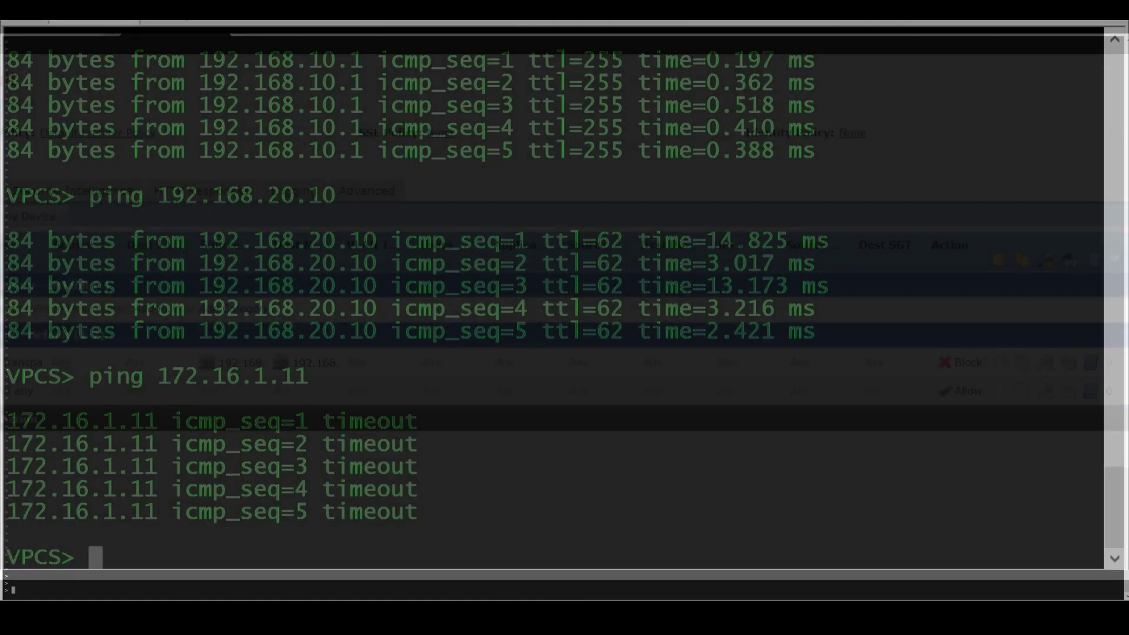
Switch to the VPC4 console and ping 192.168.20.10.
{"action": "key", "text": "Return"}
{"action": "key", "text": "Return"}
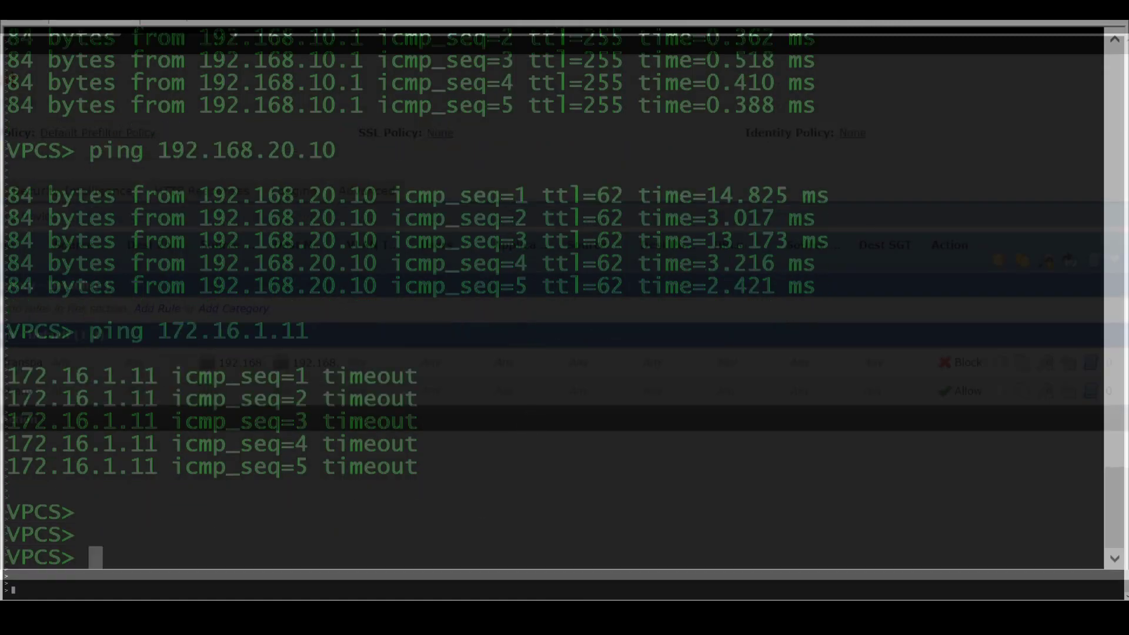
{"action": "key", "text": "Up"}
{"action": "key", "text": "Up"}
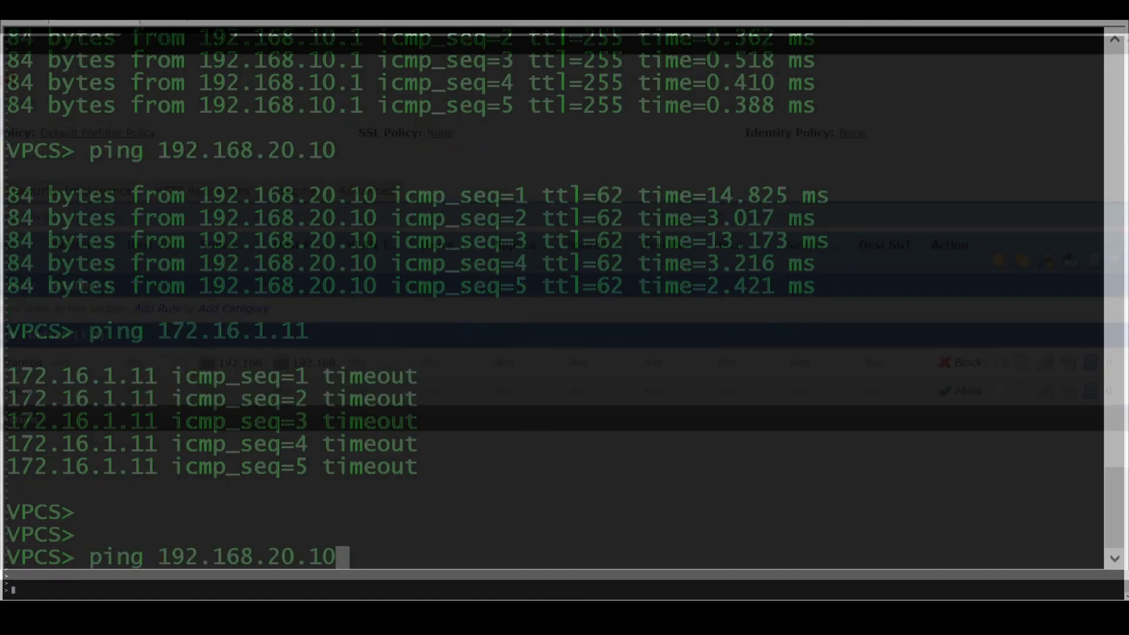
{"action": "key", "text": "Up"}
{"action": "key", "text": "Down"}
{"action": "key", "text": "Return"}
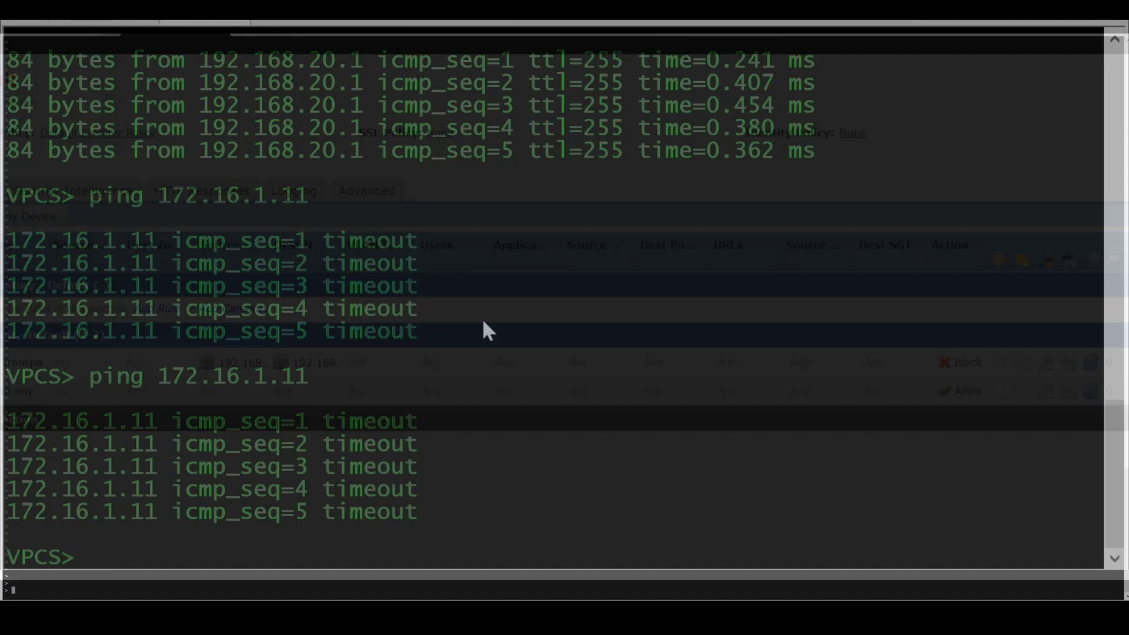
Switch to the VPC5 console and ping 192.168.10.10.
{"action": "key", "text": "Up"}
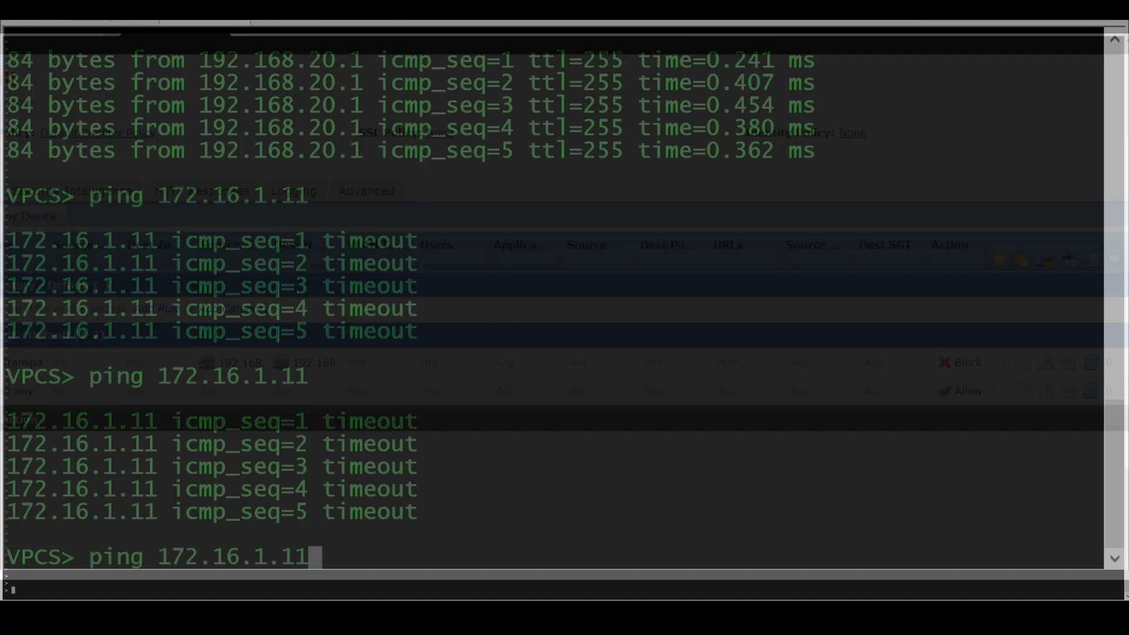
{"action": "key", "text": "Up"}
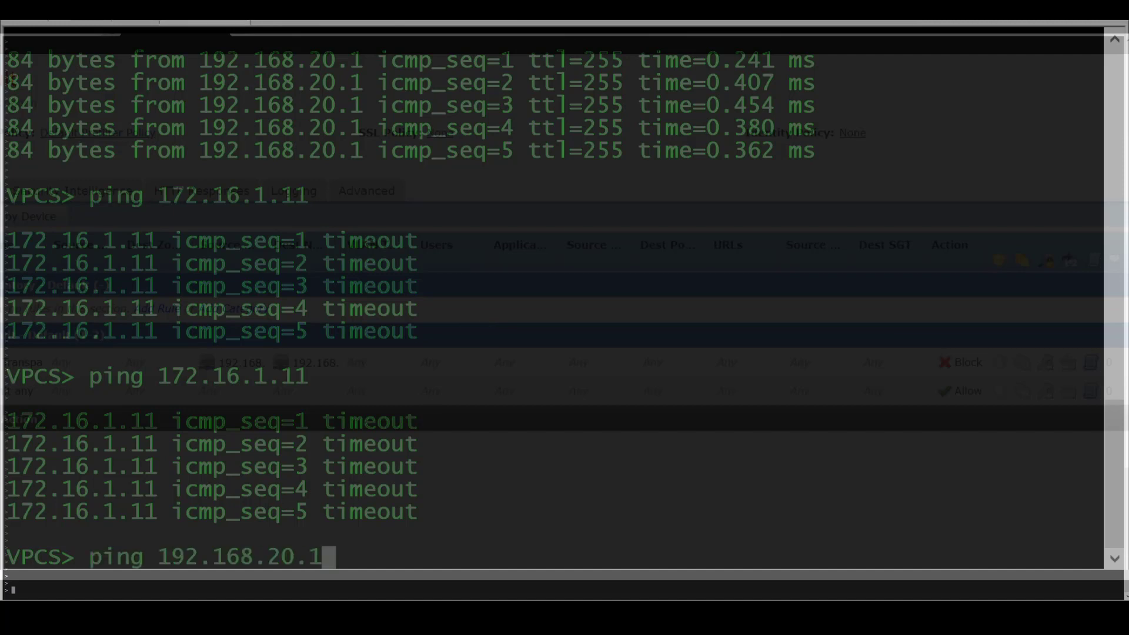
{"action": "key", "text": "BackSpace"}
{"action": "key", "text": "BackSpace"}
{"action": "key", "text": "BackSpace"}
{"action": "key", "text": "BackSpace"}
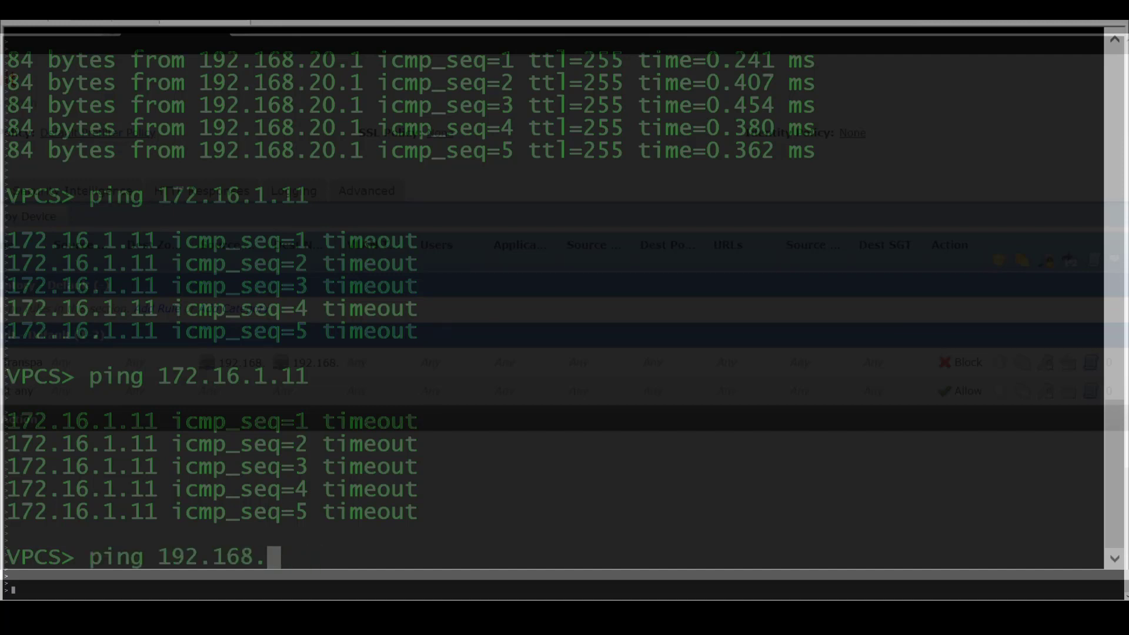
{"action": "type", "text": "10.10"}
{"action": "key", "text": "Return"}
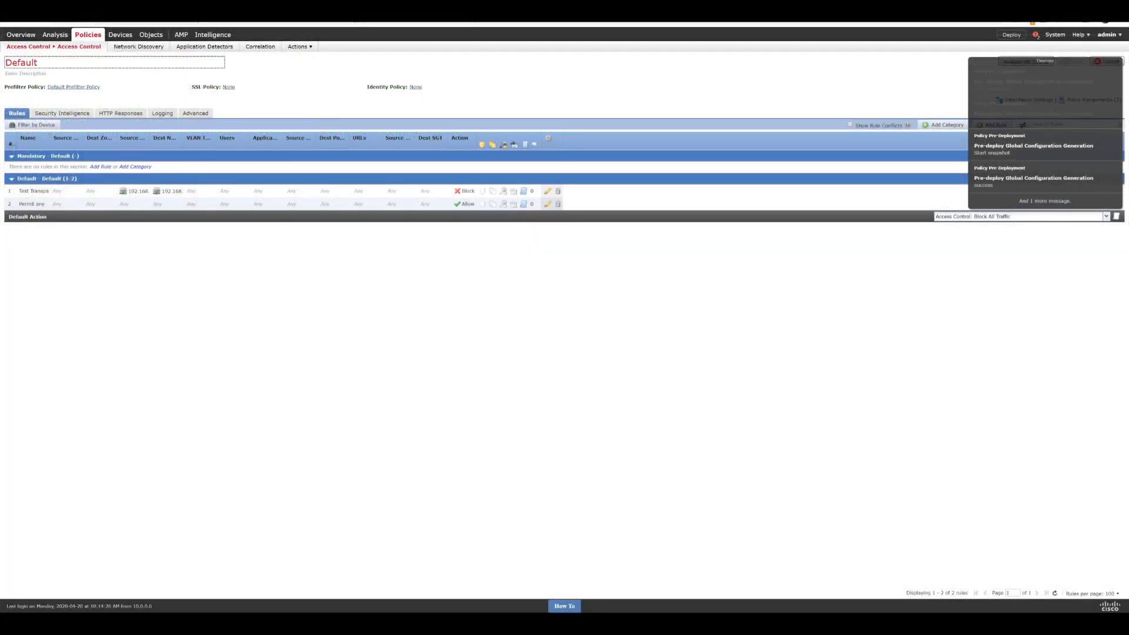
Return to Firepower Management Center, open the Connection Events, and dismiss the deployment status list.
{"action": "mouse_move", "coordinate": [55, 34]}
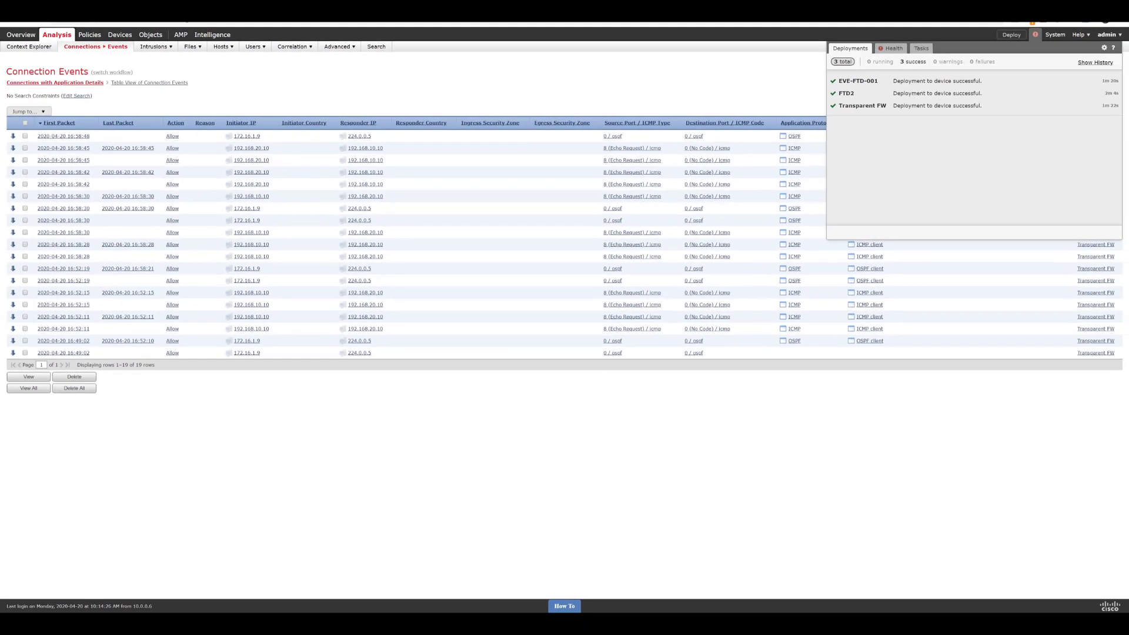
{"action": "left_click", "coordinate": [736, 236]}
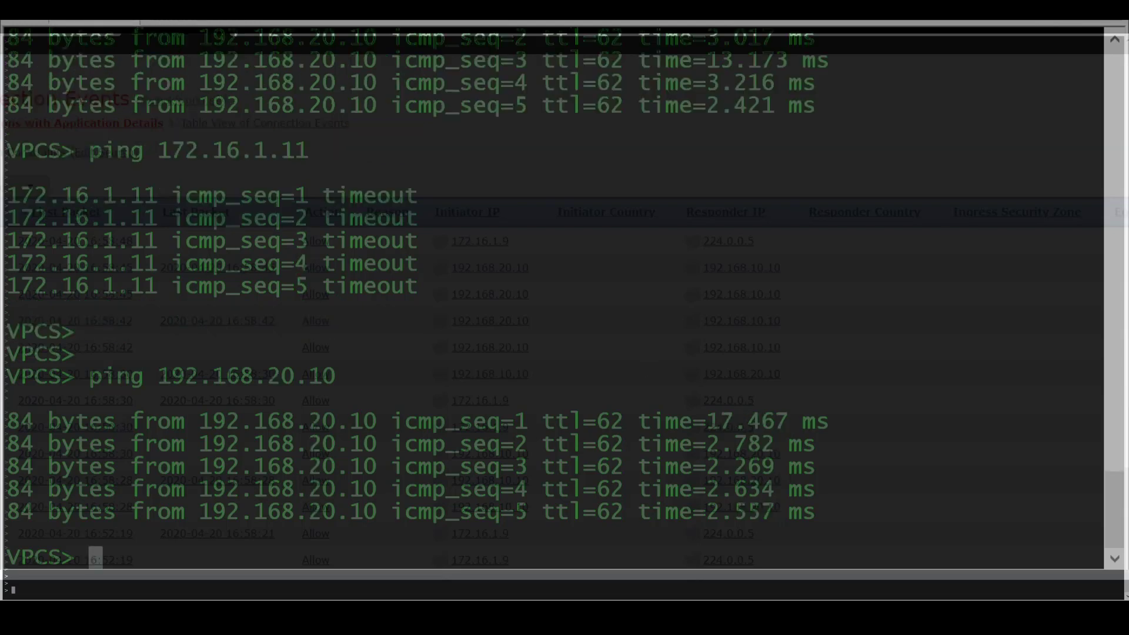
Repeat the ping from VPC4 to 192.168.20.10 to test the deployed block rule.
{"action": "key", "text": "Return"}
{"action": "key", "text": "Return"}
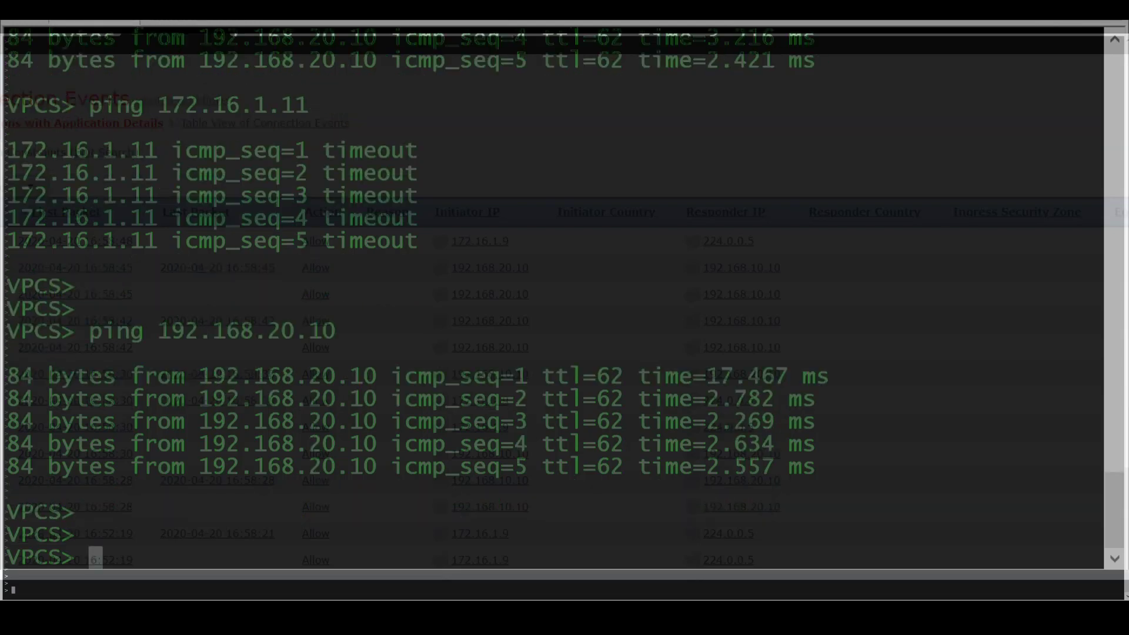
{"action": "key", "text": "Up"}
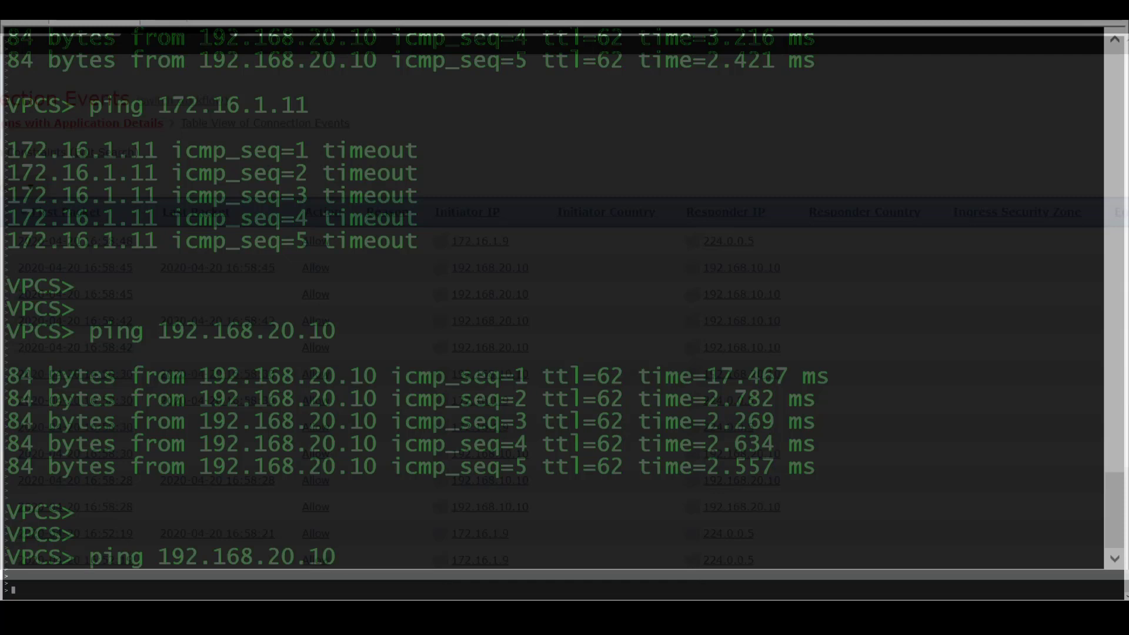
{"action": "key", "text": "Return"}
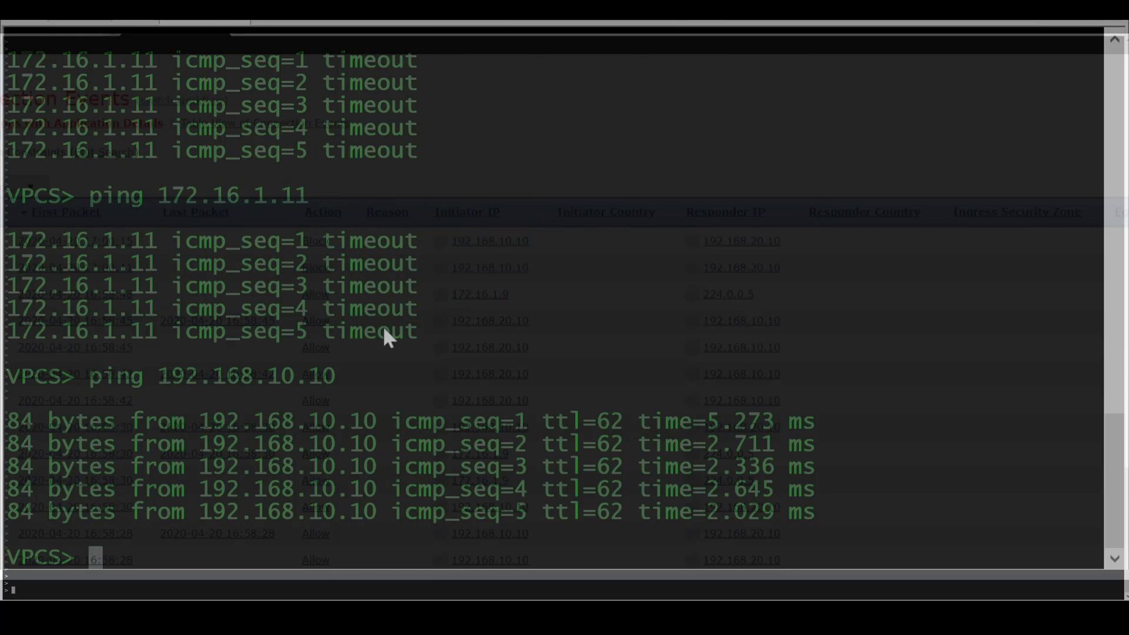
Repeat the ping from VPC5 to 192.168.10.10, and refresh the Connection Events in Firepower Management Center.
{"action": "key", "text": "Return"}
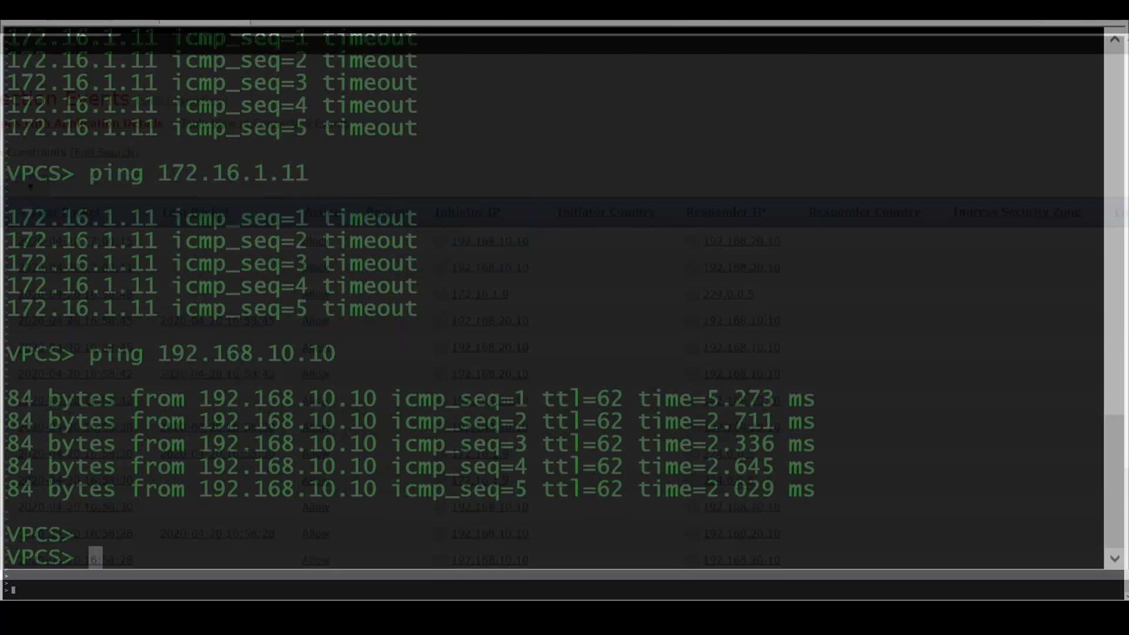
{"action": "key", "text": "Up"}
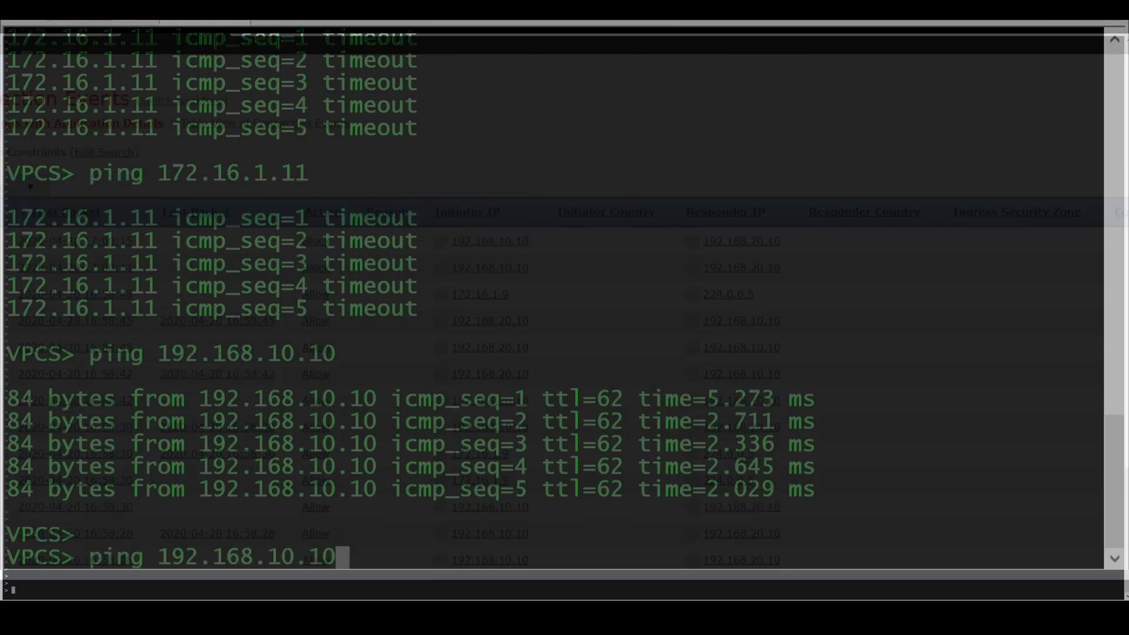
{"action": "key", "text": "Return"}
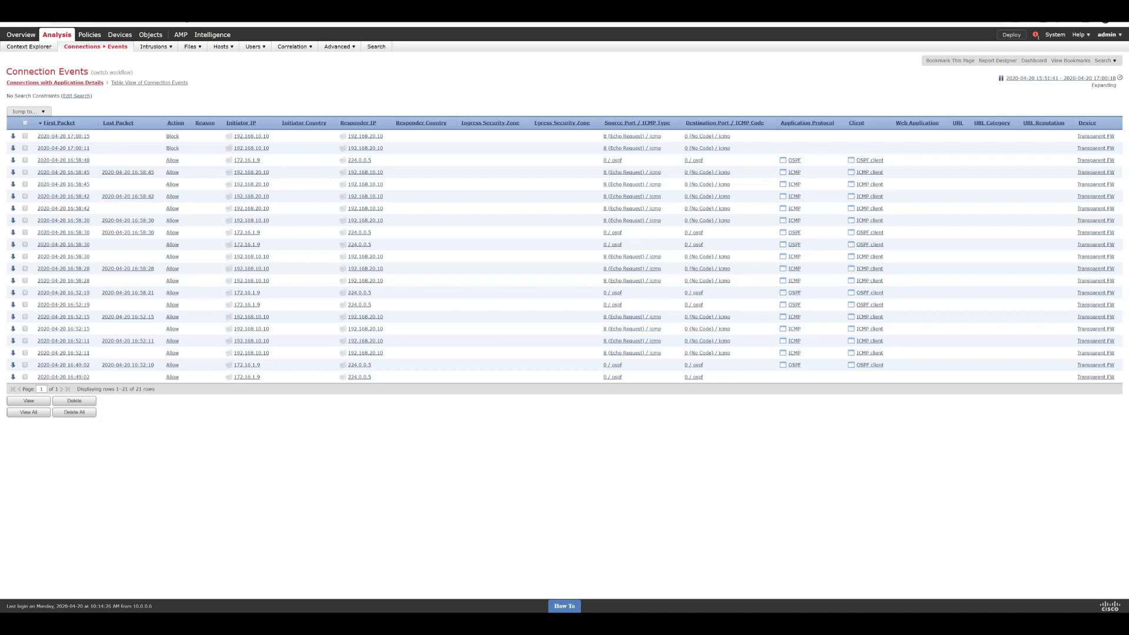
{"action": "key", "text": "F5"}
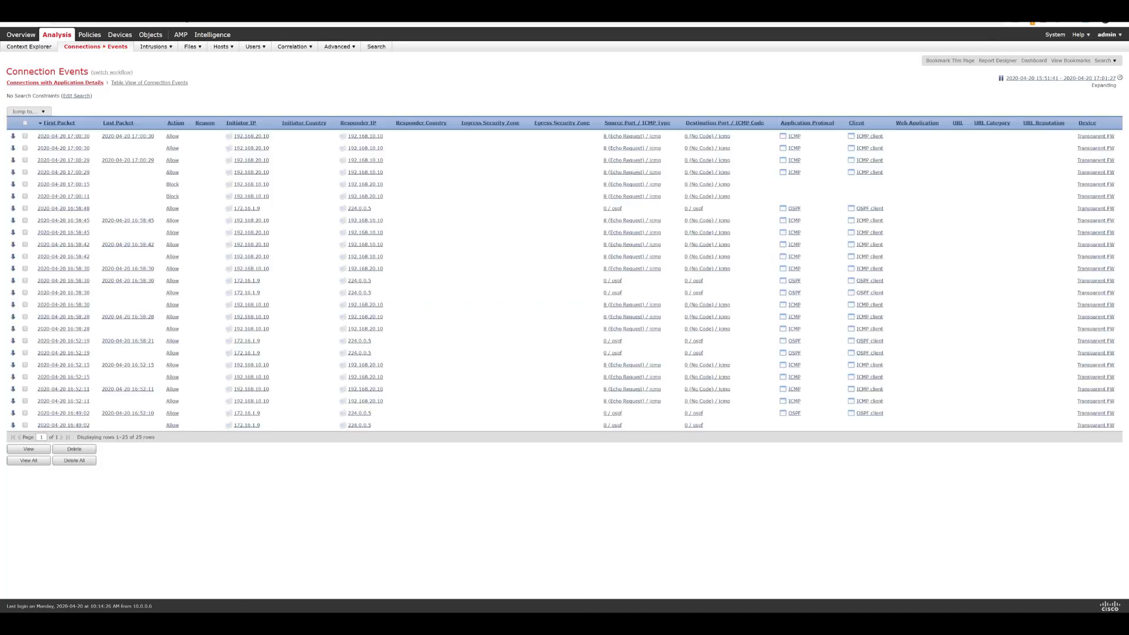
Switch to the FirePower console and display the full configuration with show running-config.
{"action": "key", "text": "ctrl+Tab"}
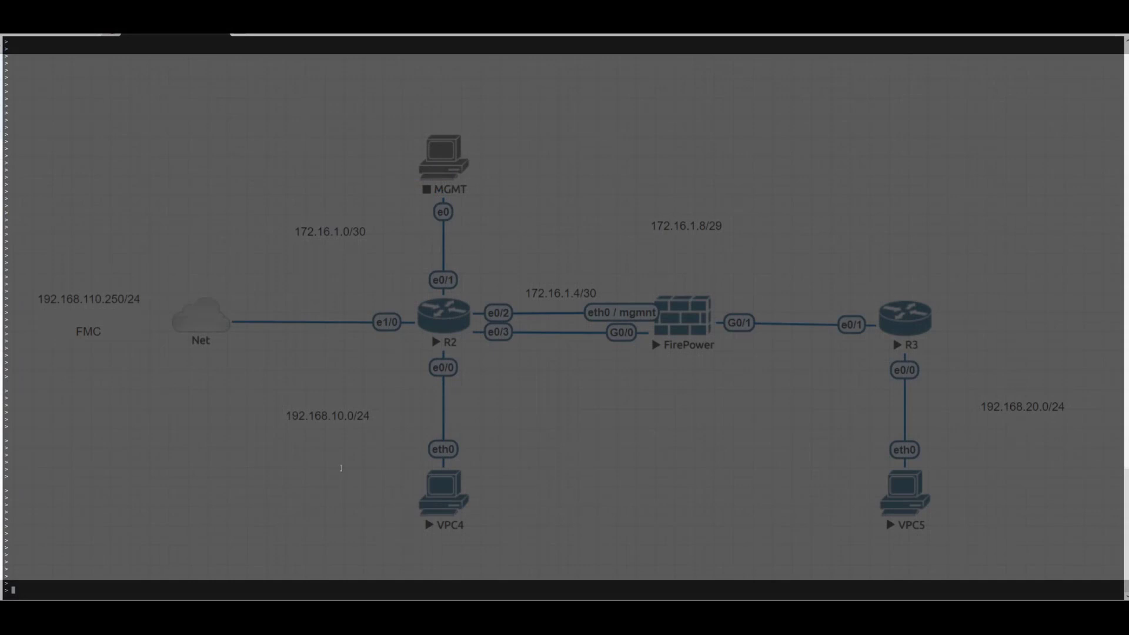
{"action": "type", "text": "show run"}
{"action": "key", "text": "Return"}
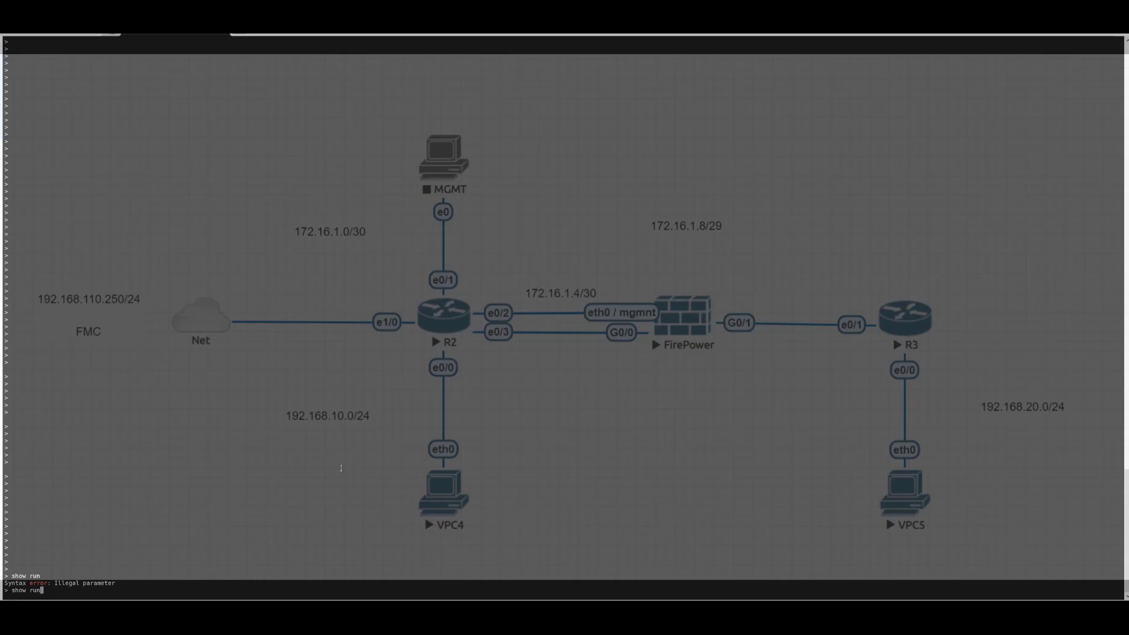
{"action": "key", "text": "Tab"}
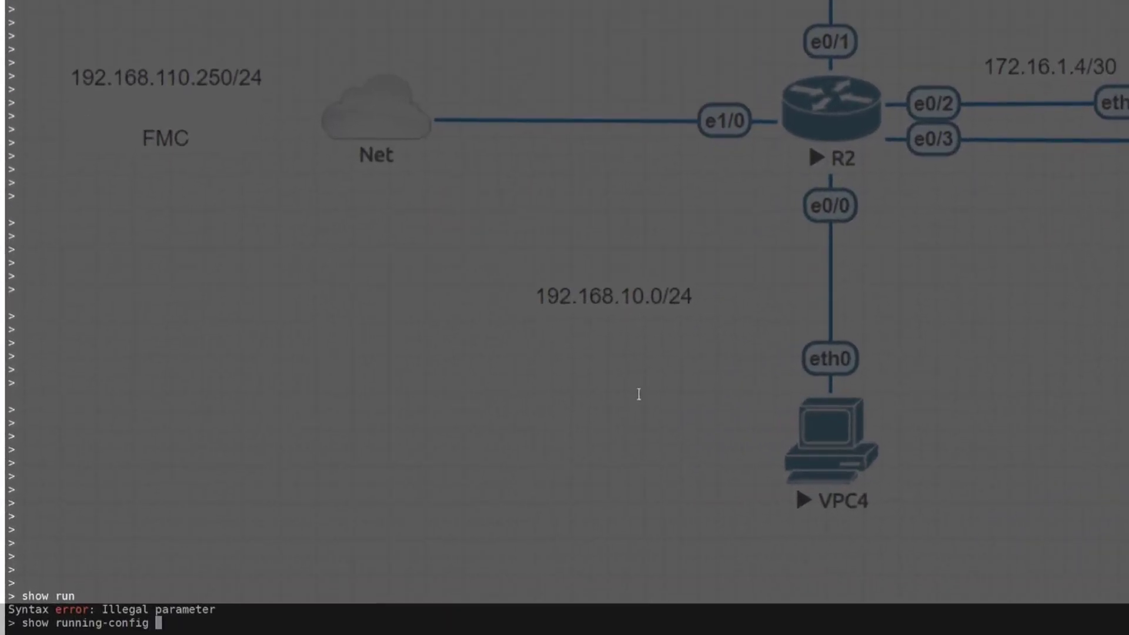
{"action": "key", "text": "Return"}
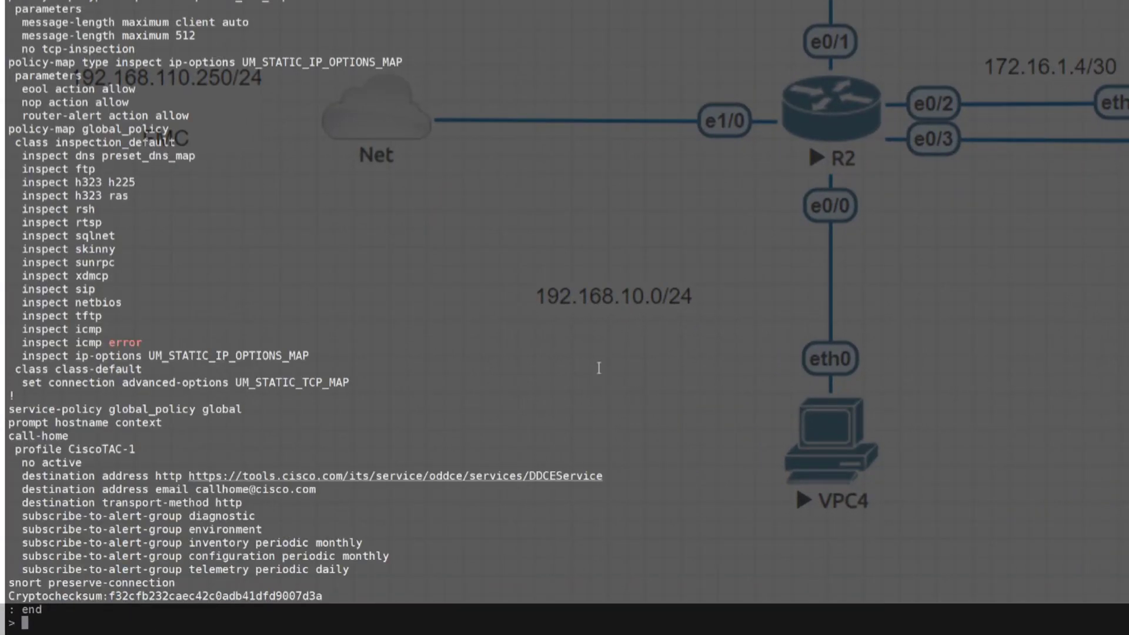
Examine the bridge-group settings of GigabitEthernet0/0 and GigabitEthernet0/1 and the BVI1 IP address in the running configuration.
{"action": "scroll", "coordinate": [305, 318], "scroll_direction": "up", "scroll_amount": 20}
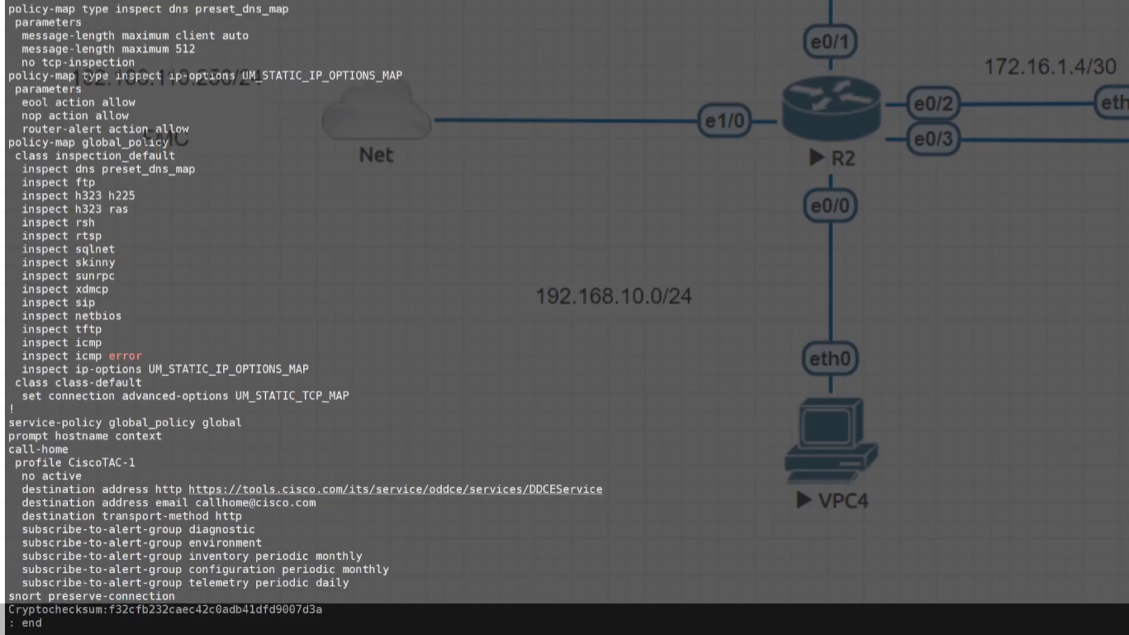
{"action": "scroll", "coordinate": [306, 318], "scroll_direction": "down", "scroll_amount": 10}
{"action": "scroll", "coordinate": [306, 318], "scroll_direction": "down", "scroll_amount": 15}
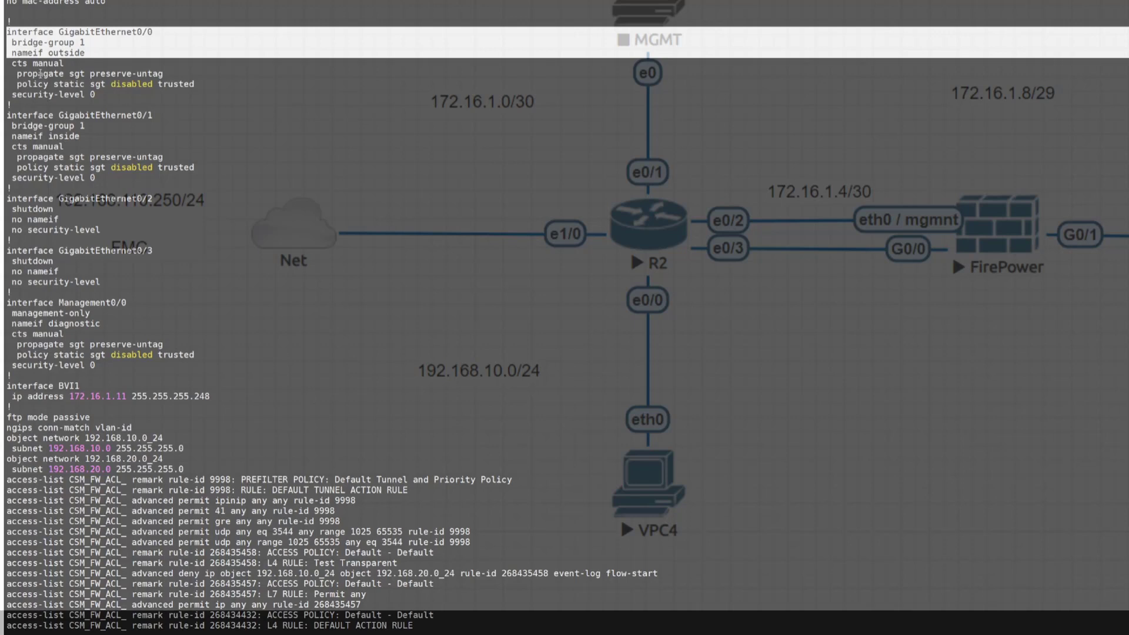
{"action": "left_click_drag", "start_coordinate": [7, 116], "coordinate": [153, 136]}
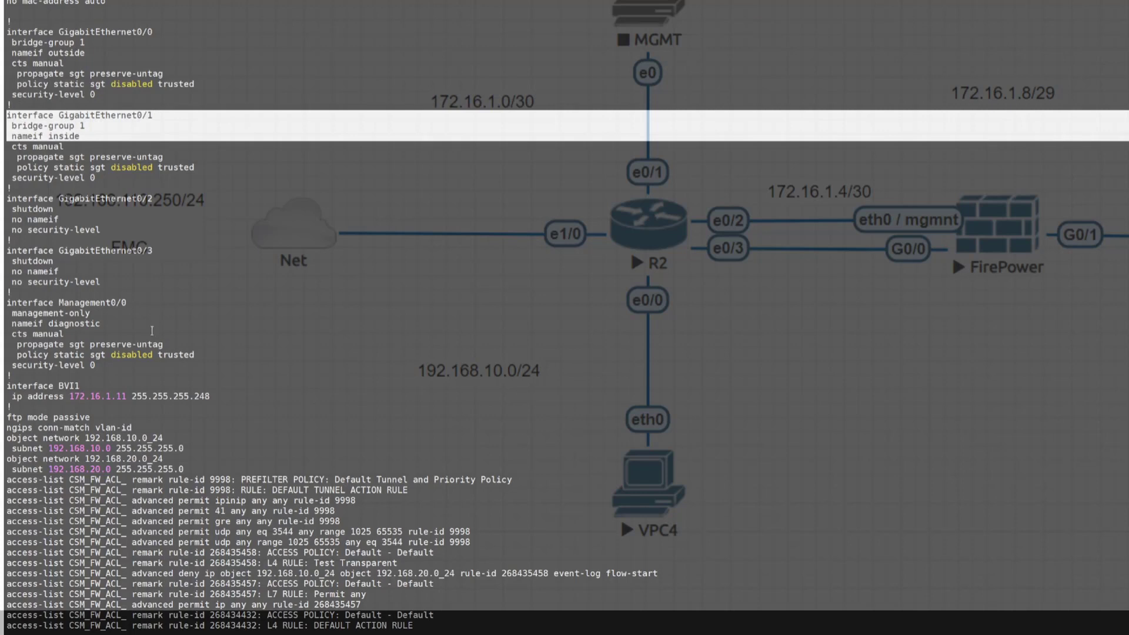
{"action": "left_click_drag", "start_coordinate": [7, 386], "coordinate": [213, 396]}
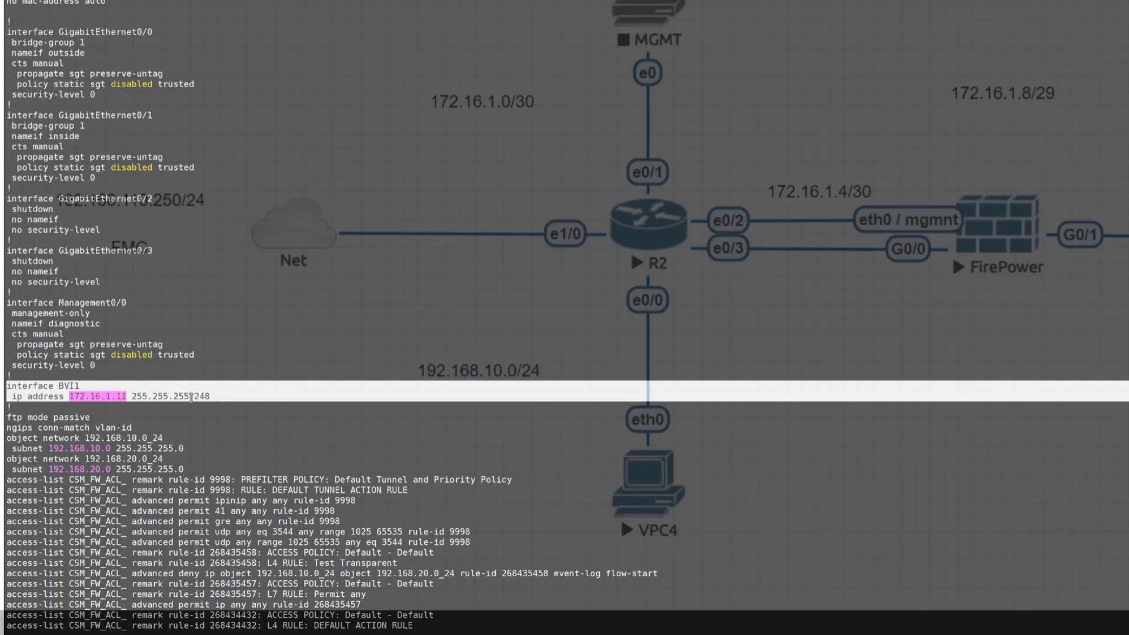
{"action": "left_click", "coordinate": [195, 397]}
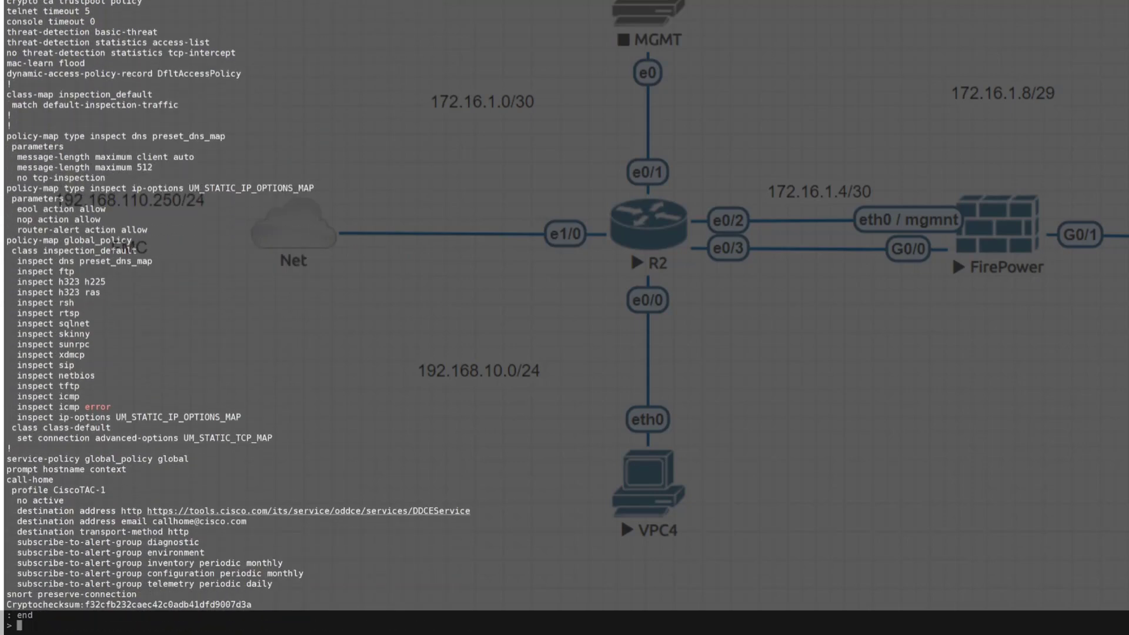
Examine the Test Transparent deny entry of the CSM_FW_ACL_ access list, including its networks and event logging option.
{"action": "scroll", "coordinate": [950, 252], "scroll_direction": "up", "scroll_amount": 2}
{"action": "scroll", "coordinate": [950, 252], "scroll_direction": "up", "scroll_amount": 15}
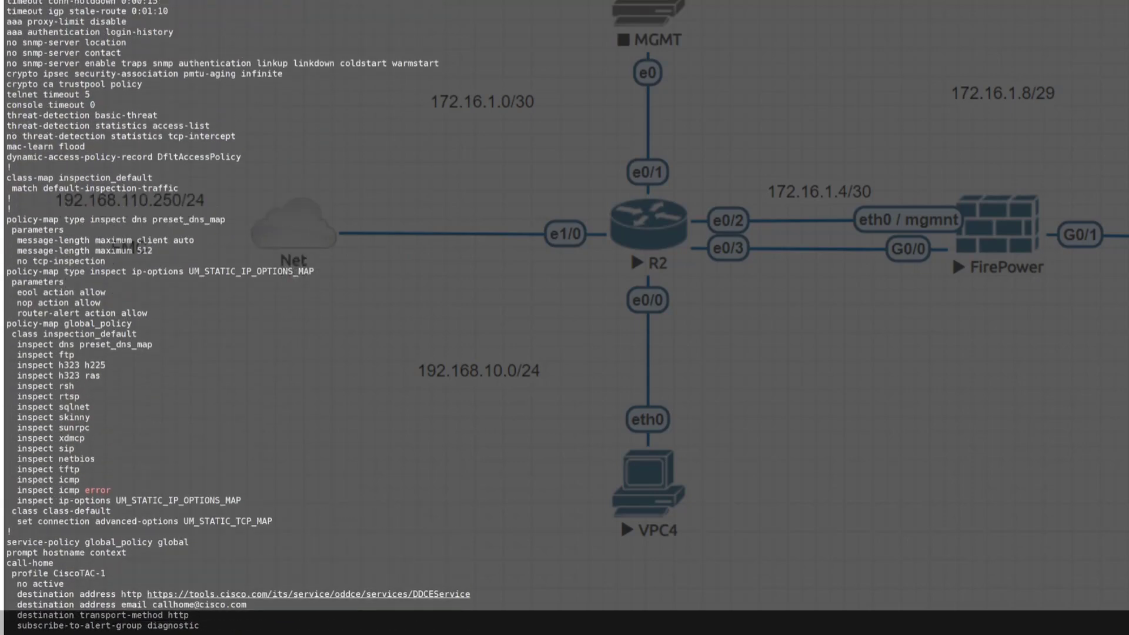
{"action": "scroll", "coordinate": [715, 171], "scroll_direction": "up", "scroll_amount": 2}
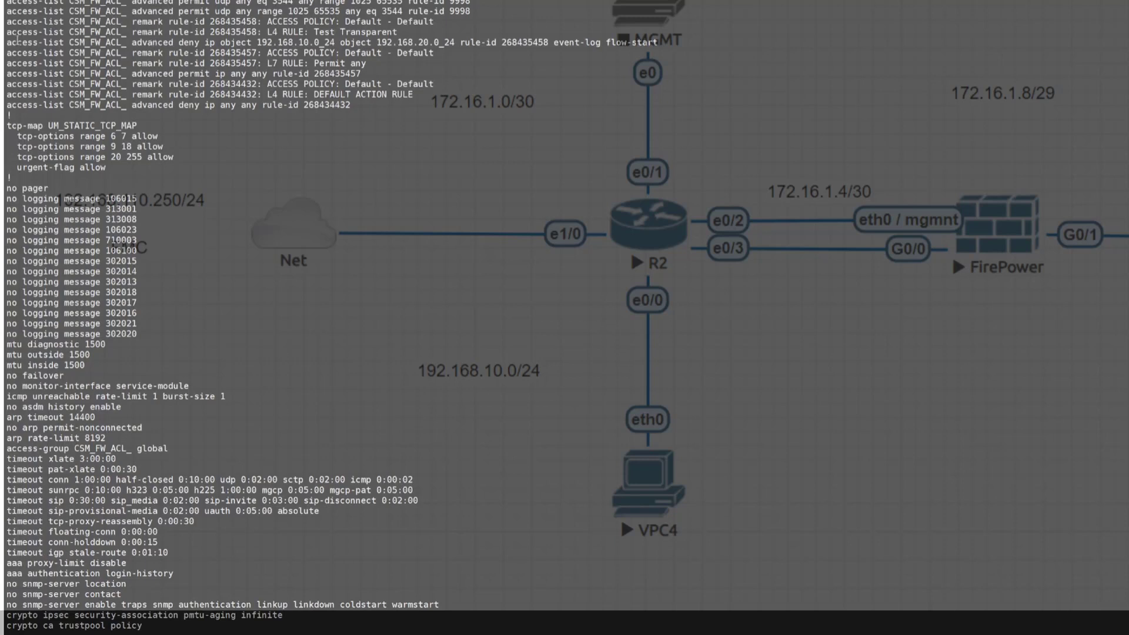
{"action": "left_click_drag", "start_coordinate": [7, 43], "coordinate": [563, 42]}
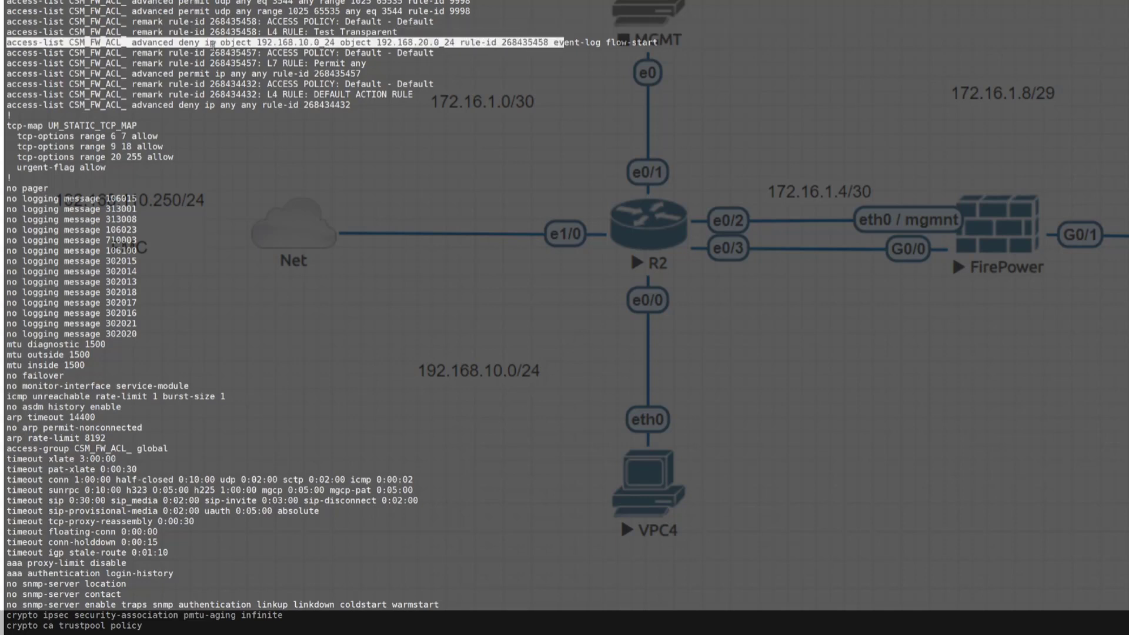
{"action": "left_click_drag", "start_coordinate": [205, 43], "coordinate": [674, 40]}
{"action": "left_click", "coordinate": [552, 43]}
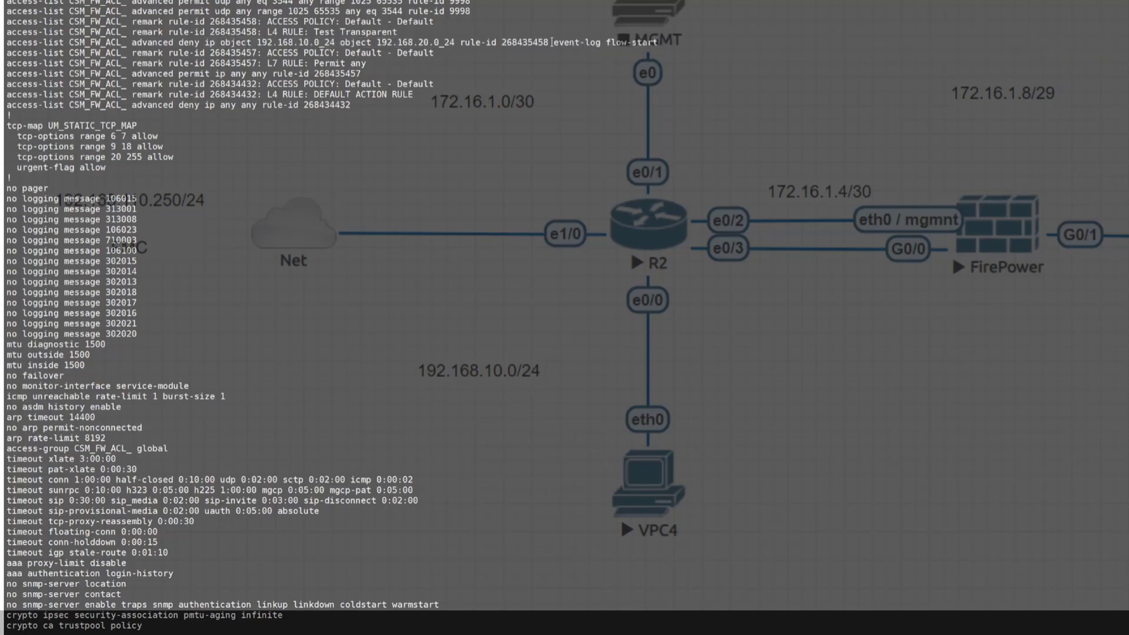
{"action": "left_click_drag", "start_coordinate": [559, 43], "coordinate": [657, 42]}
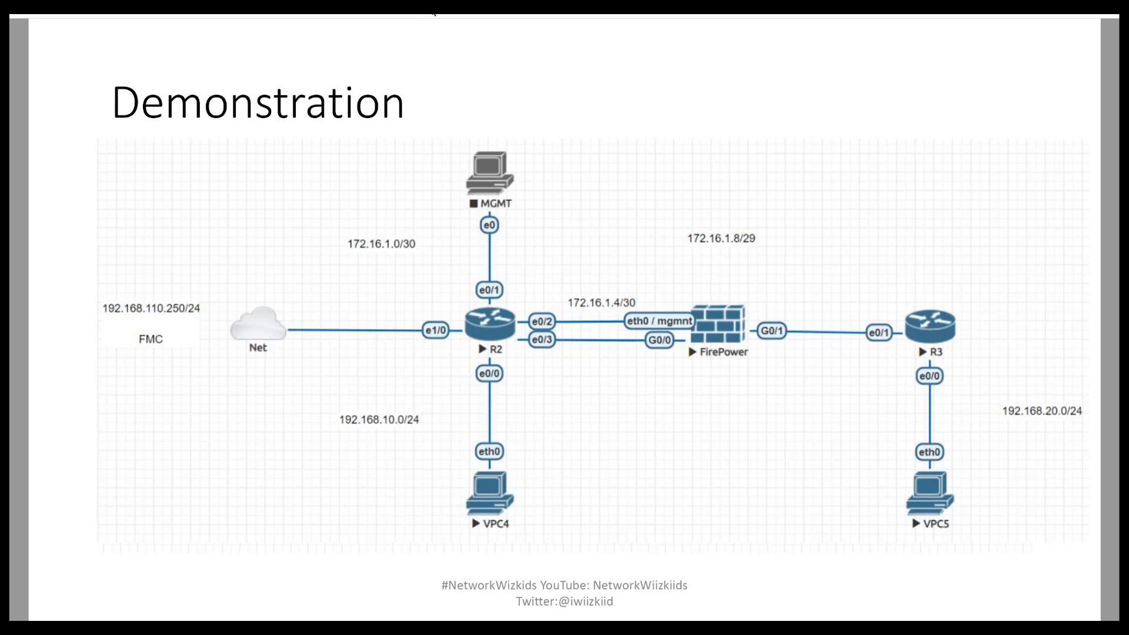
{"action": "key", "text": "Right"}
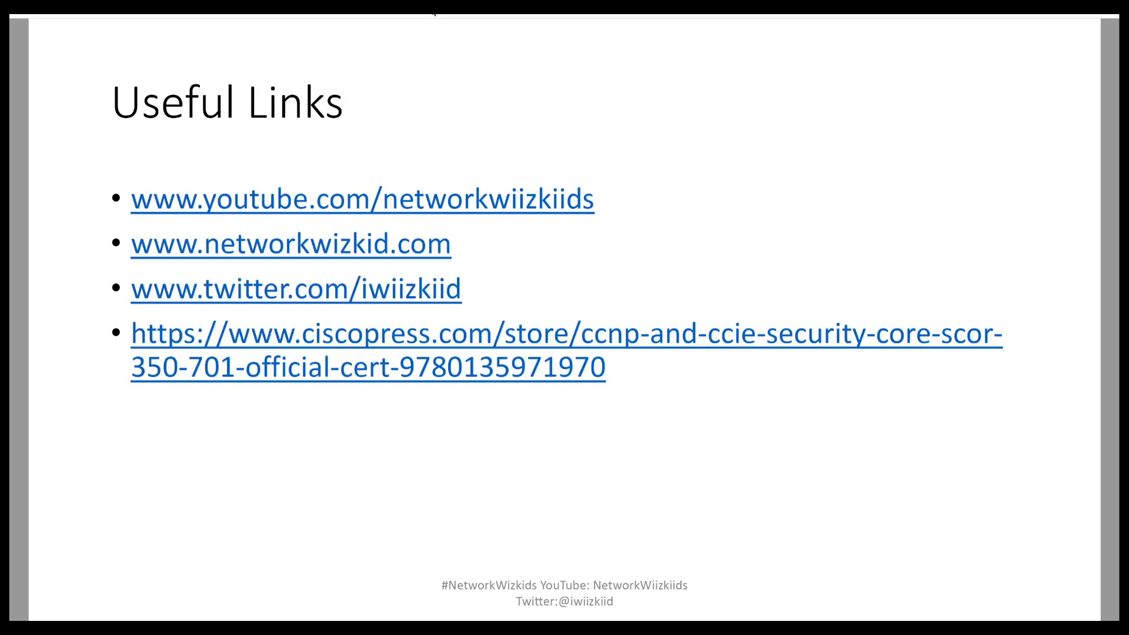